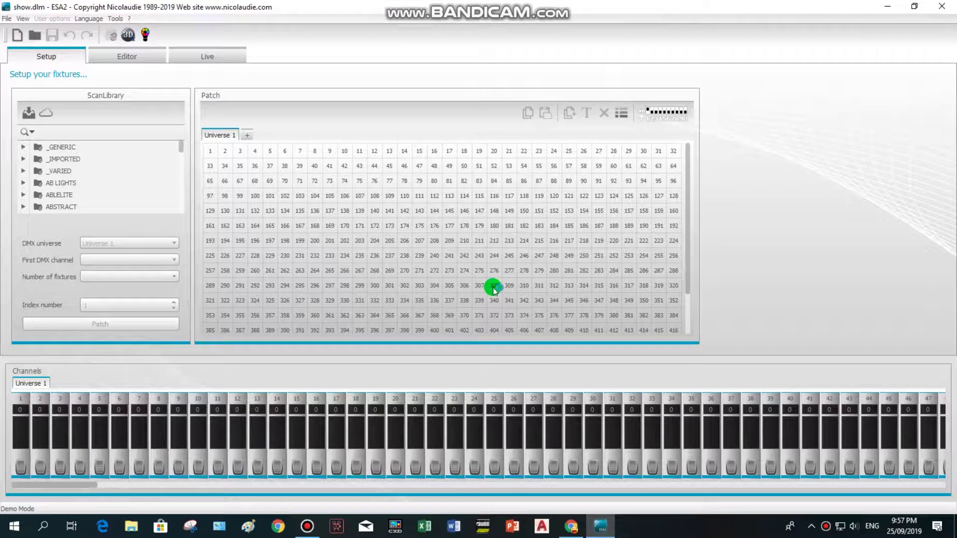
Look over the empty project in the 3D visualizer and close its window
click(421, 240)
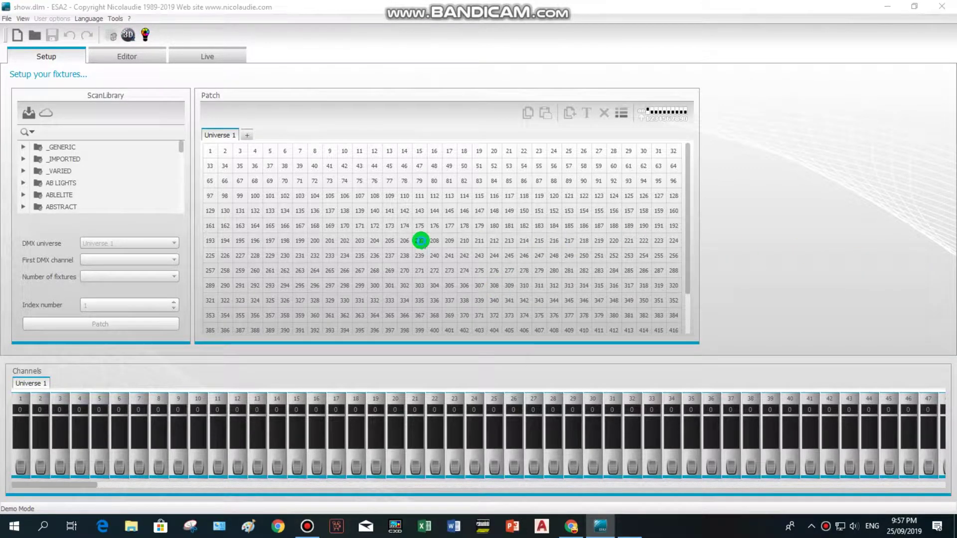
drag(345, 70, 522, 51)
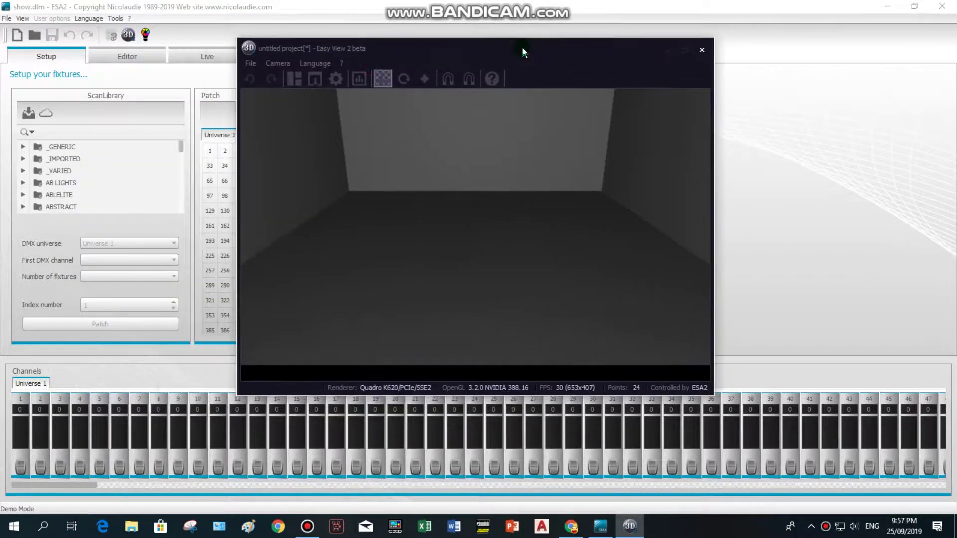
click(292, 84)
click(298, 147)
click(710, 52)
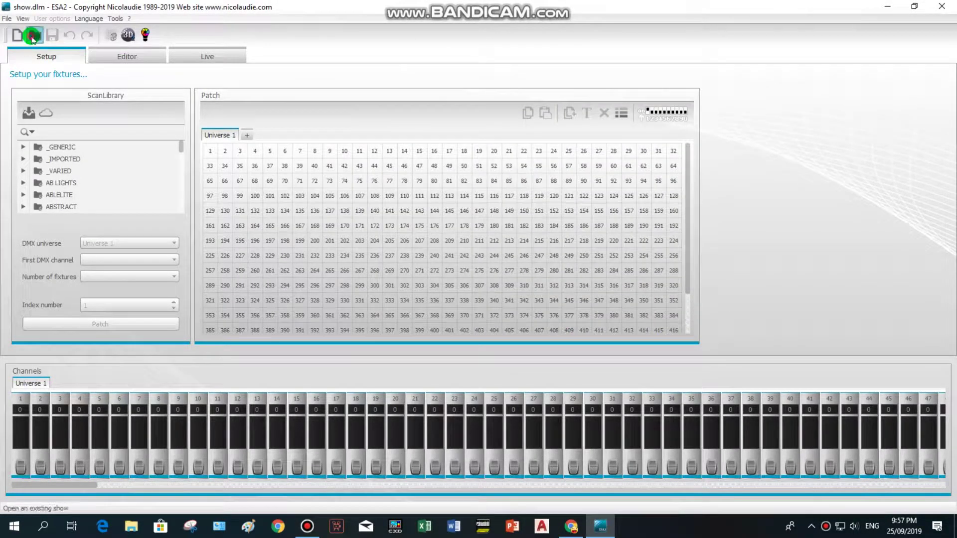
Open the existing show file test1.dlm
click(31, 37)
click(215, 120)
drag(215, 120, 345, 280)
click(117, 190)
click(375, 281)
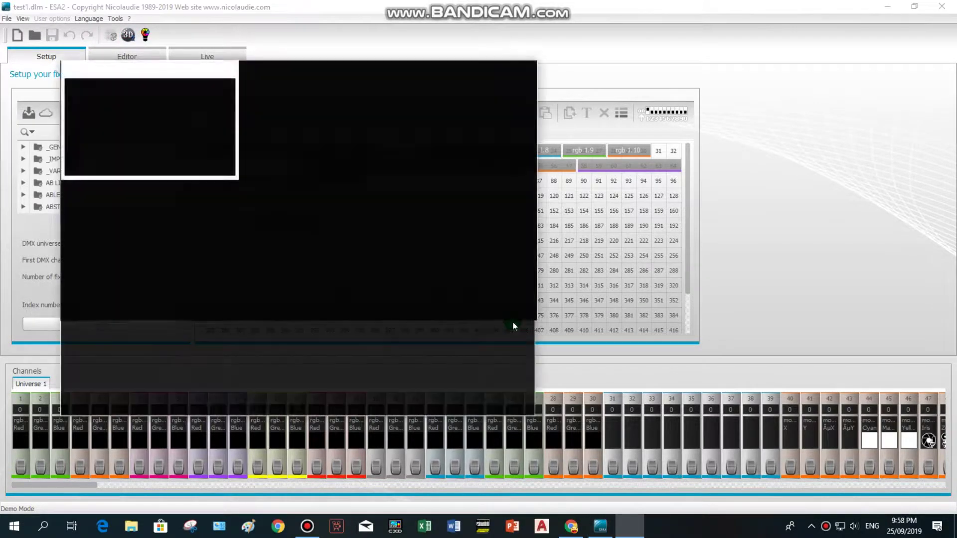
Open the show in the 3D visualizer and frame the whole room with its fixtures from an angled viewpoint
drag(385, 76, 556, 53)
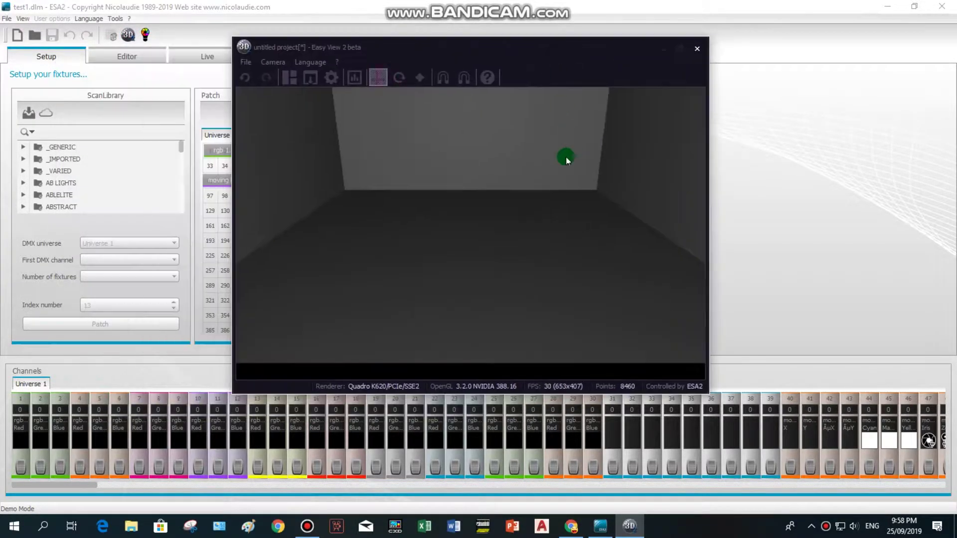
scroll(530, 240, down, 4)
scroll(530, 239, down, 4)
scroll(506, 163, up, 2)
mouse_move(506, 163)
middle_down()
mouse_move(556, 188)
mouse_move(521, 168)
middle_up()
drag(506, 163, 506, 162)
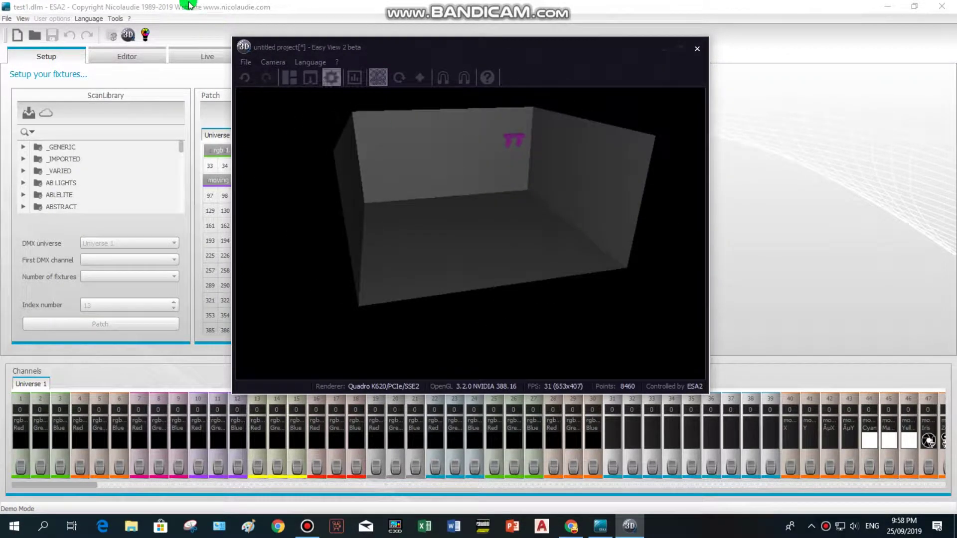
Go through the three saved scenes in the scene editor and compare their lighting in the 3D view
click(129, 56)
click(50, 155)
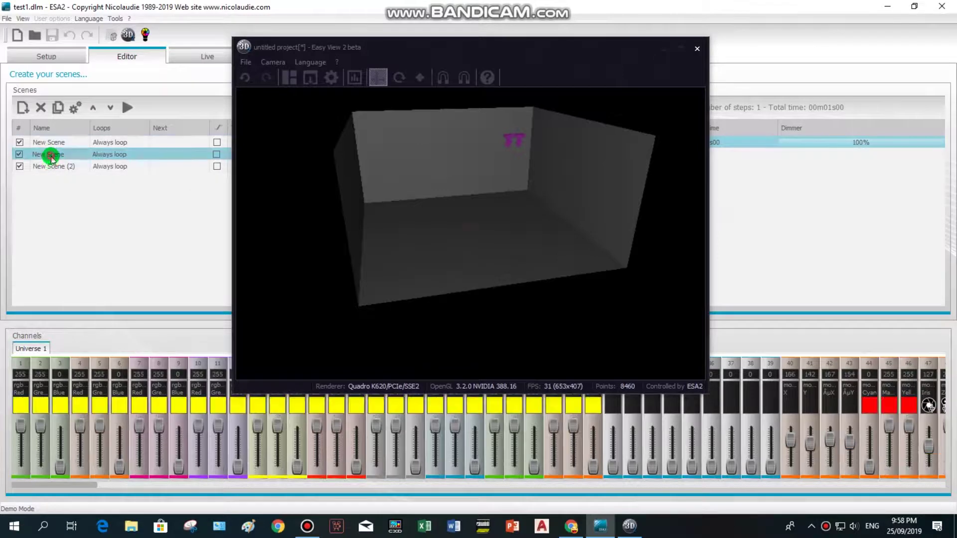
click(53, 166)
click(64, 141)
click(59, 153)
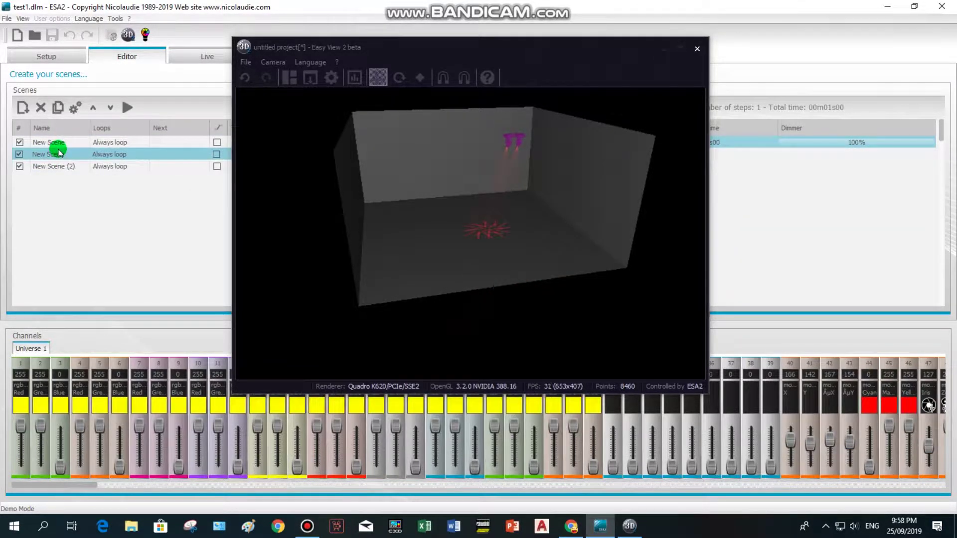
click(60, 167)
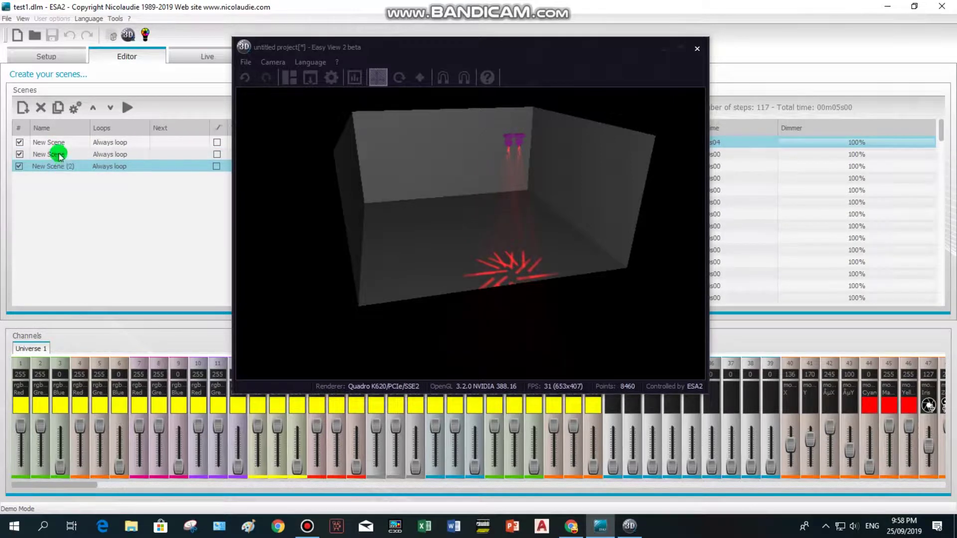
click(59, 154)
click(58, 143)
click(57, 155)
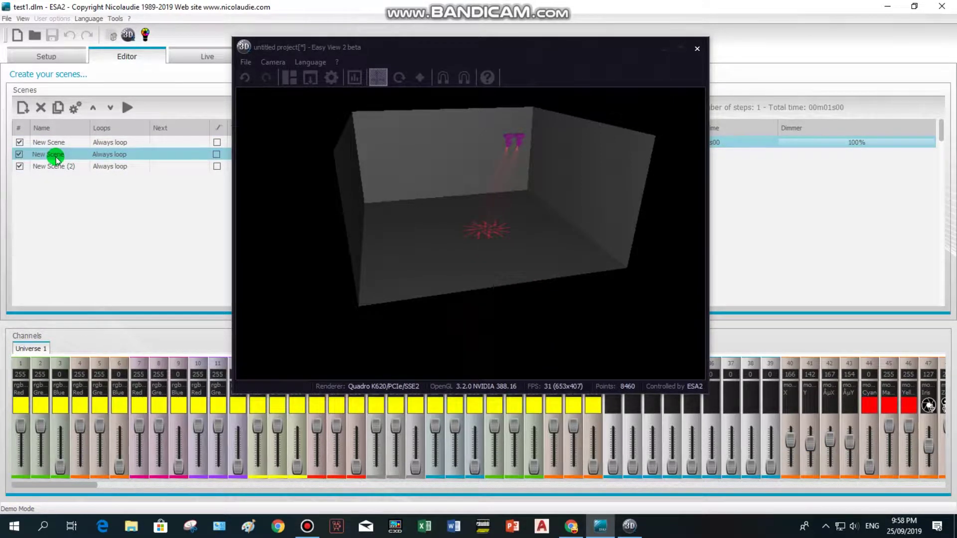
Play the second scene and New Scene (2), watch the beams in the 3D room, stop playback and reselect the first scene
click(127, 108)
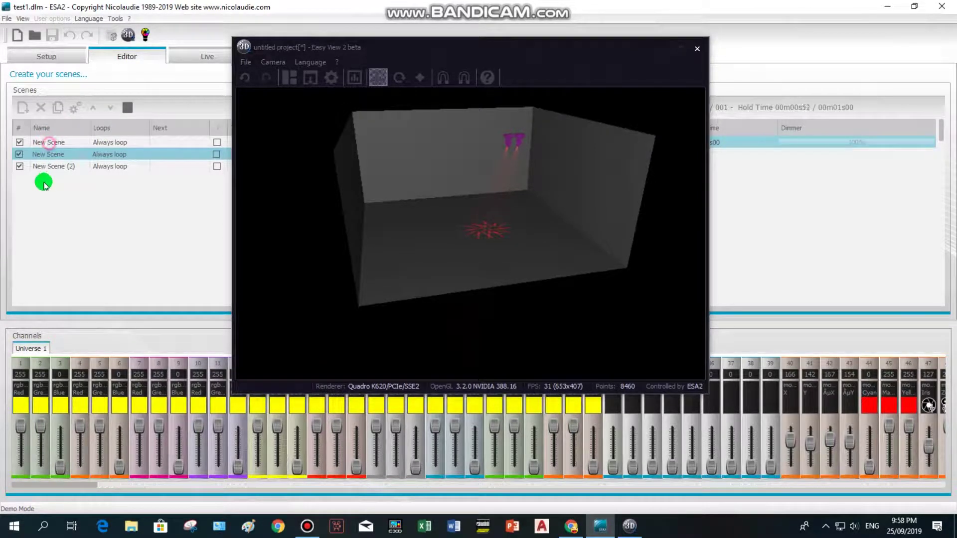
click(53, 166)
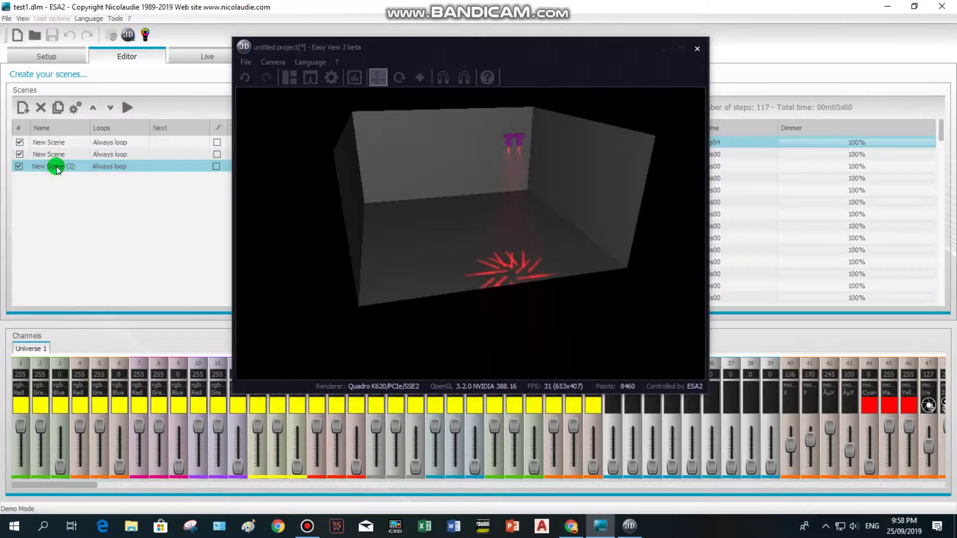
click(128, 108)
click(226, 259)
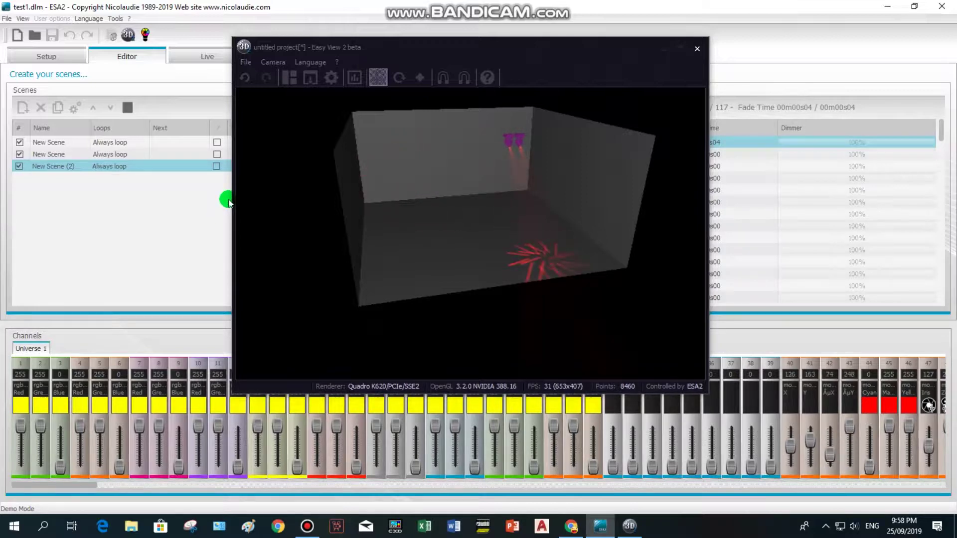
click(380, 77)
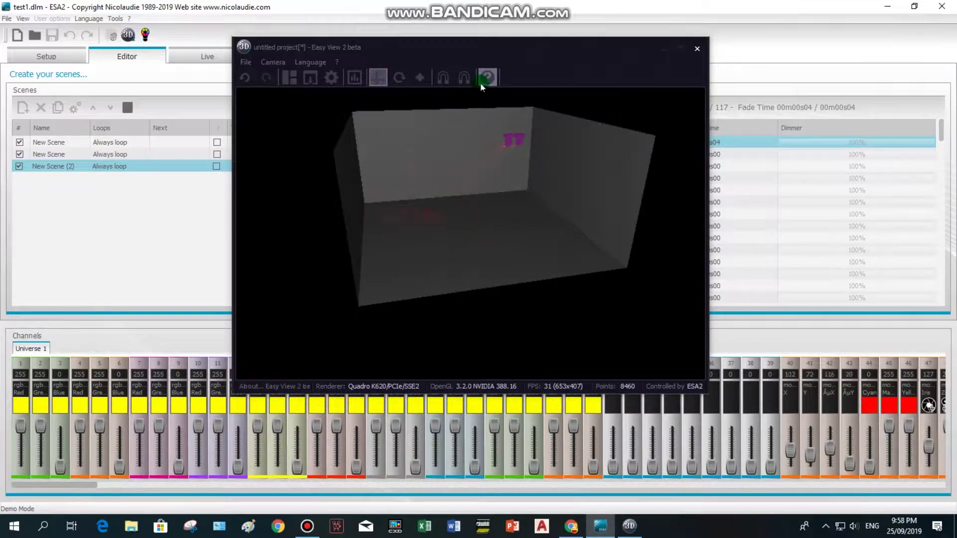
click(128, 107)
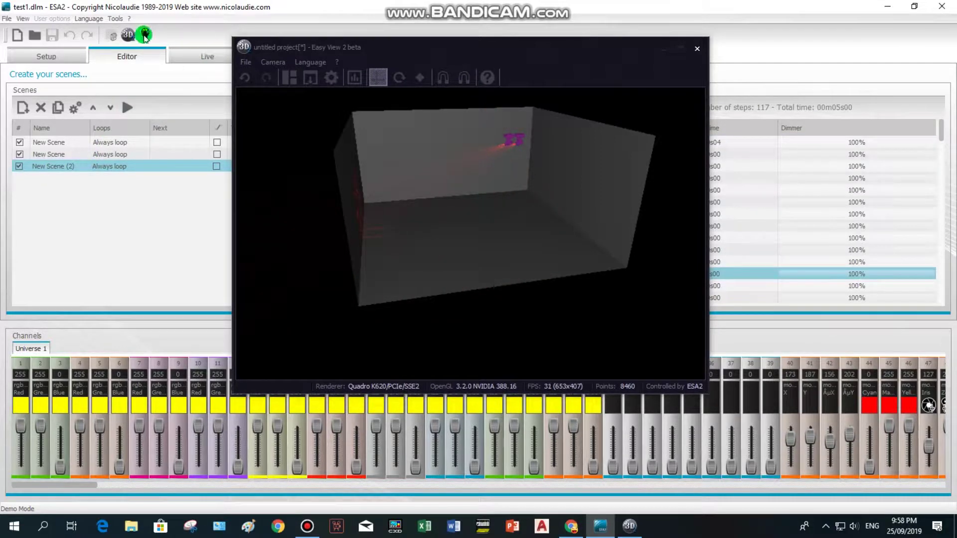
click(50, 143)
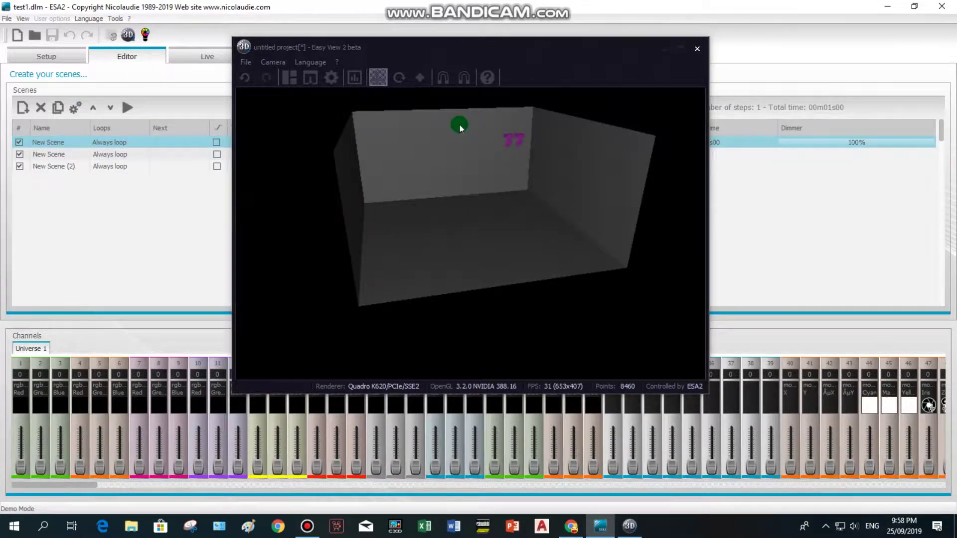
mouse_move(505, 129)
mouse_down()
mouse_move(477, 199)
mouse_move(472, 241)
mouse_up()
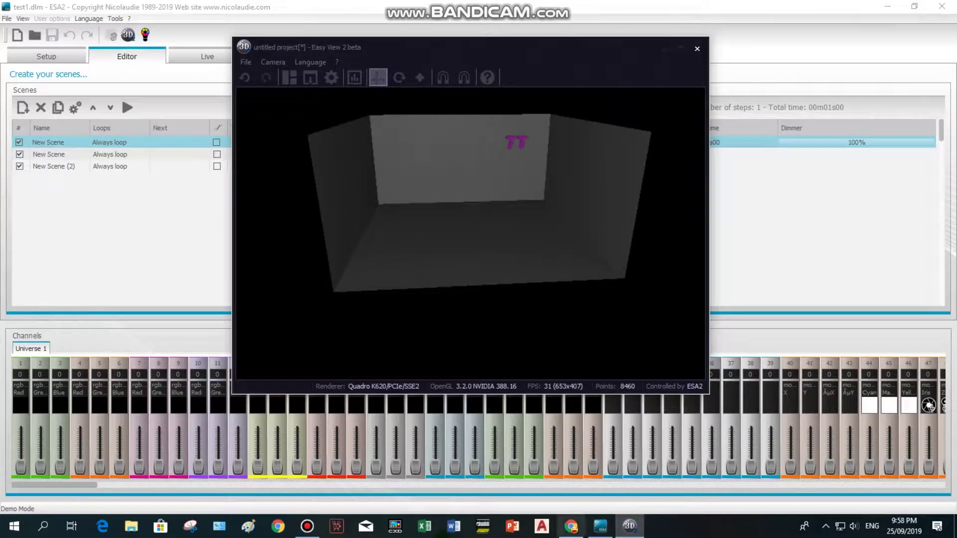
Minimize the lighting windows and switch to SketchUp Pro 2017, starting it with the default Simple Template - Meters
click(887, 9)
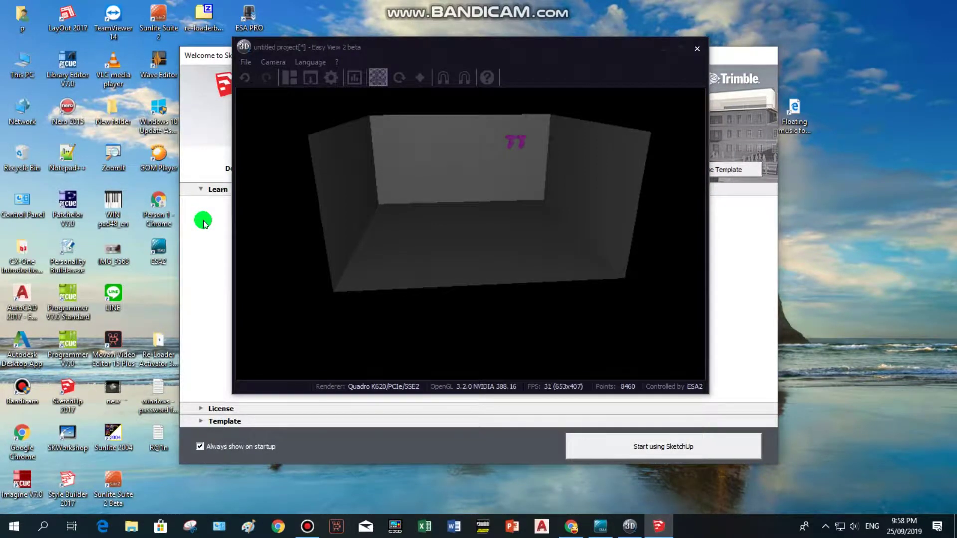
click(664, 48)
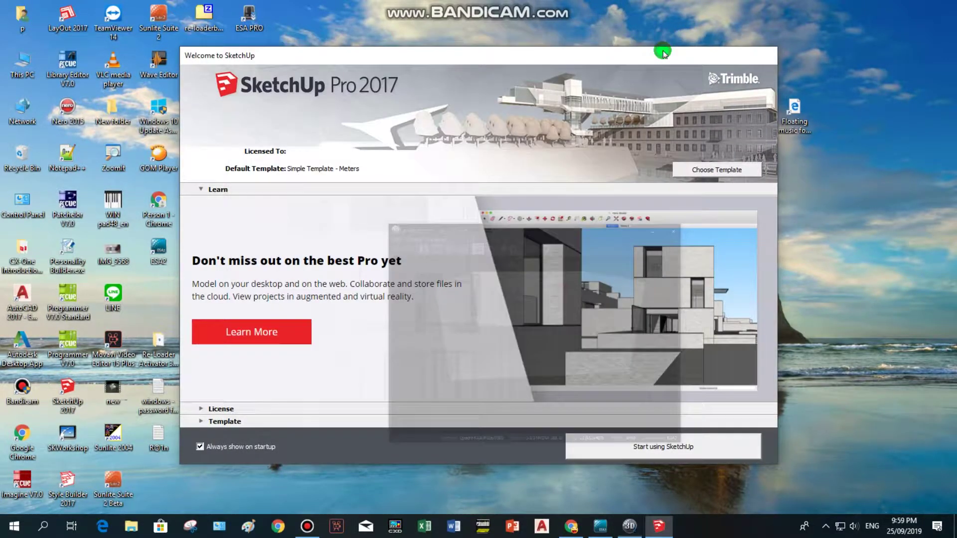
click(656, 446)
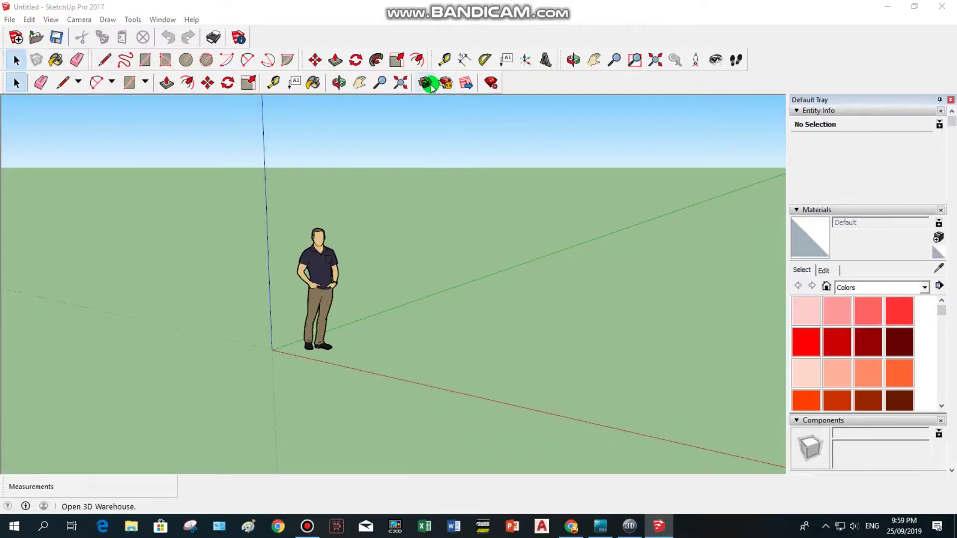
Delete the default standing person figure and bring up the WWE+Raw arena model
click(311, 294)
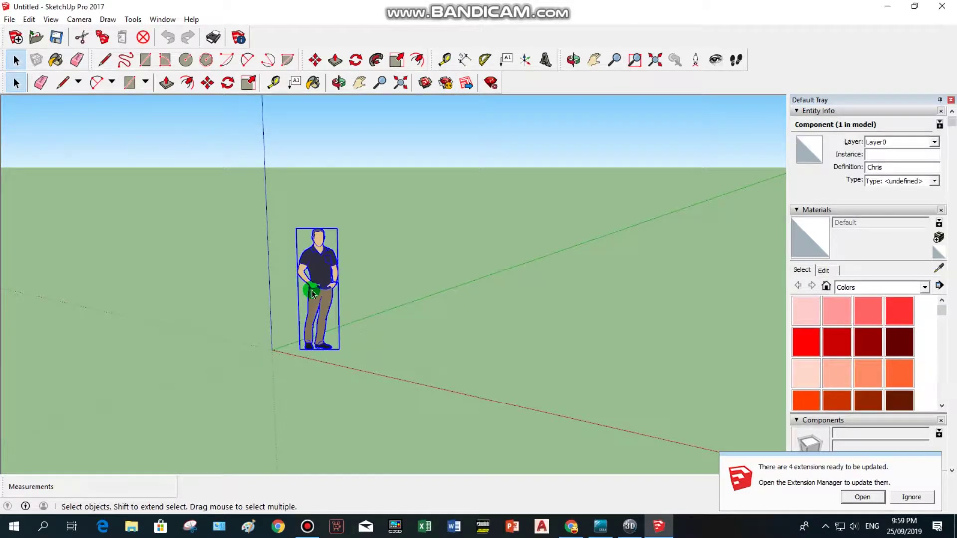
key(Delete)
click(907, 461)
click(676, 371)
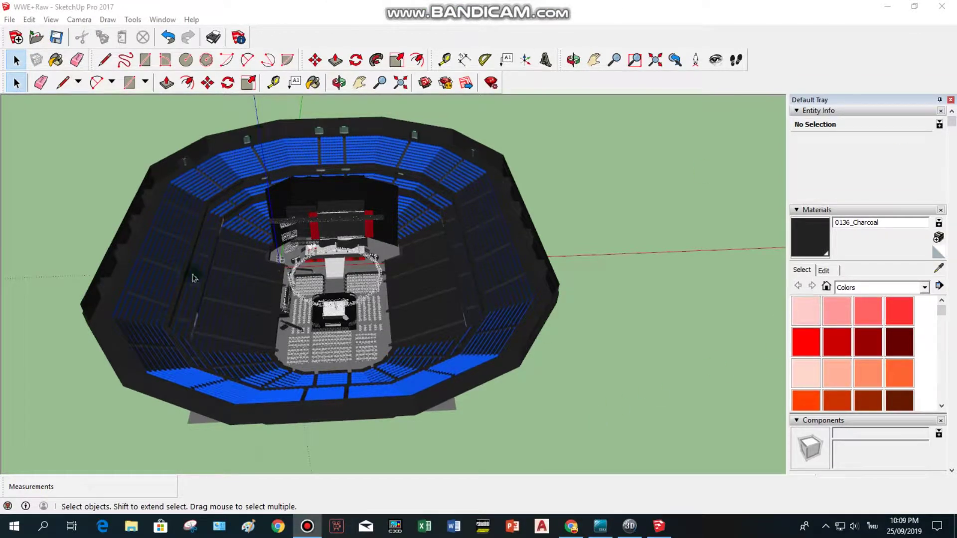
Export the arena as a COLLADA (.dae) 3D model named WWE111 in the Documents folder
click(9, 19)
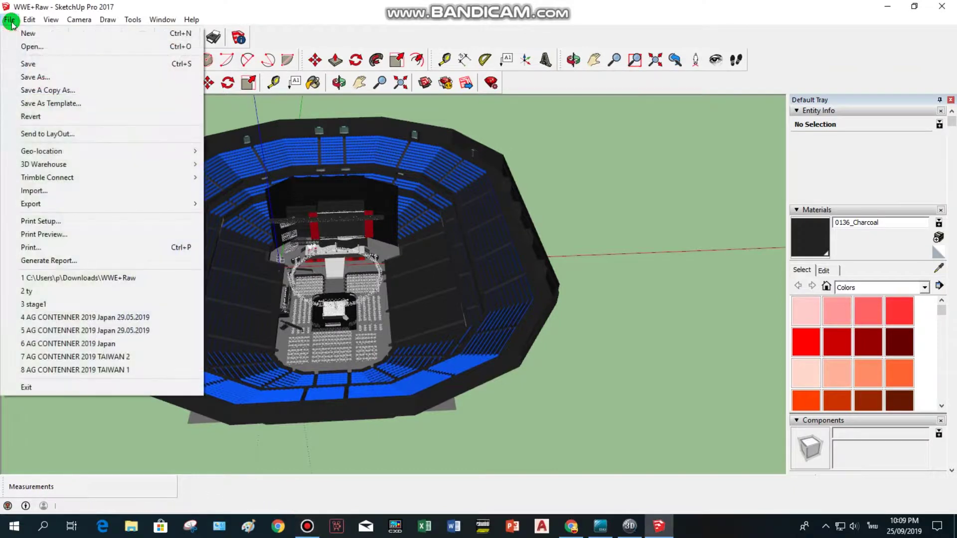
mouse_move(31, 203)
click(246, 203)
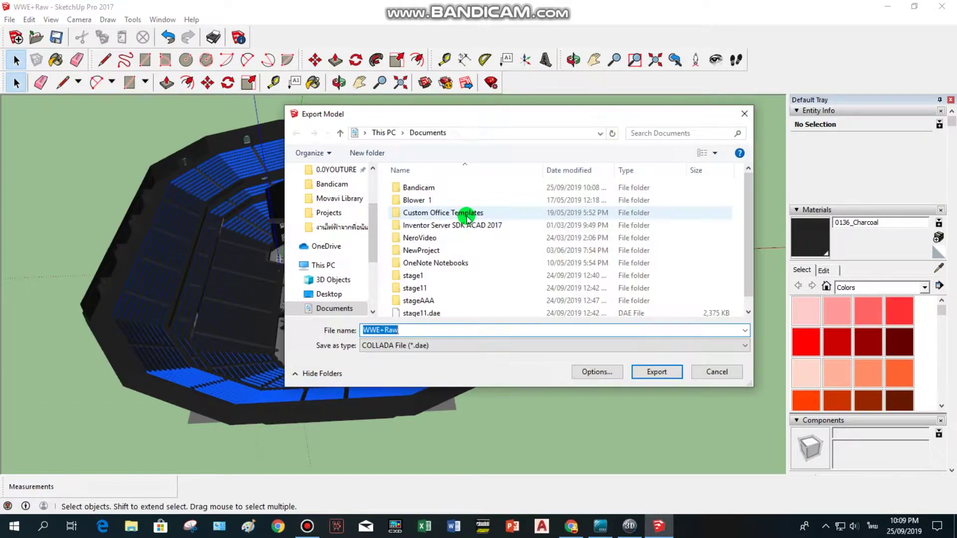
click(414, 330)
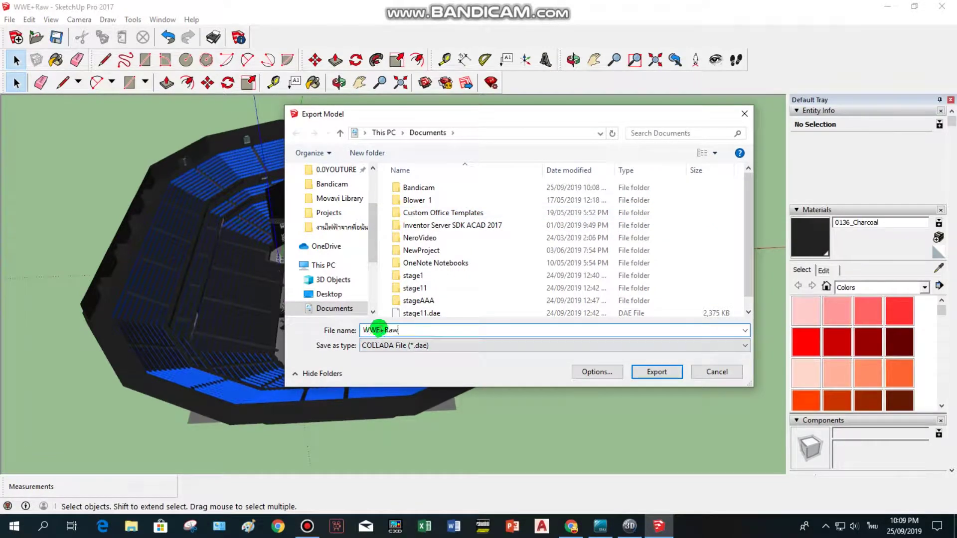
drag(381, 329, 512, 339)
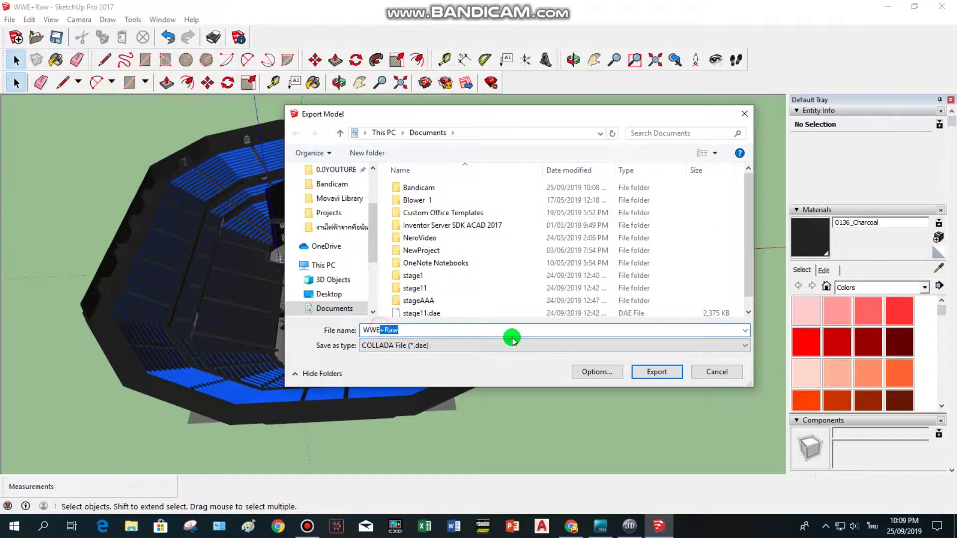
text(111)
click(652, 375)
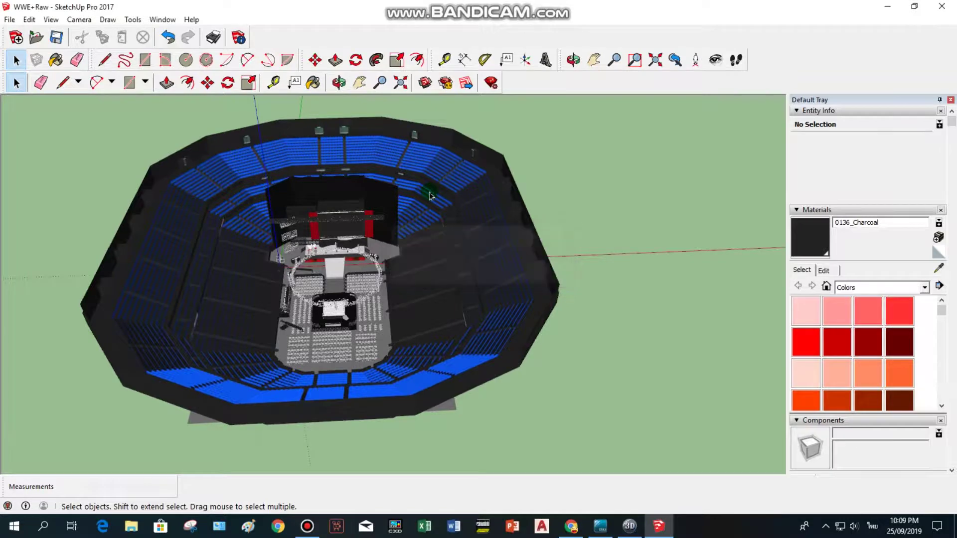
Switch to the Easy View 2 visualizer, maximize it and show the four-view editing layout with the object list
click(888, 7)
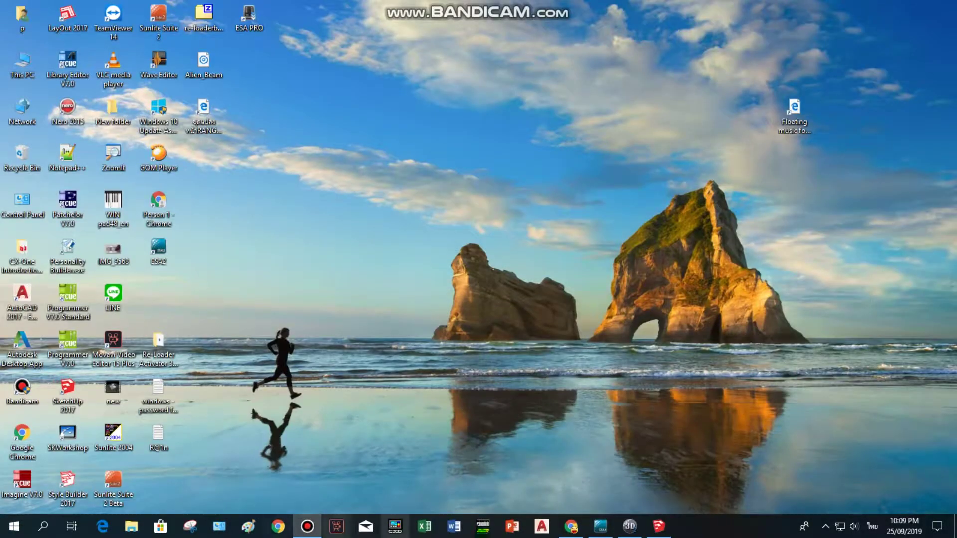
click(629, 526)
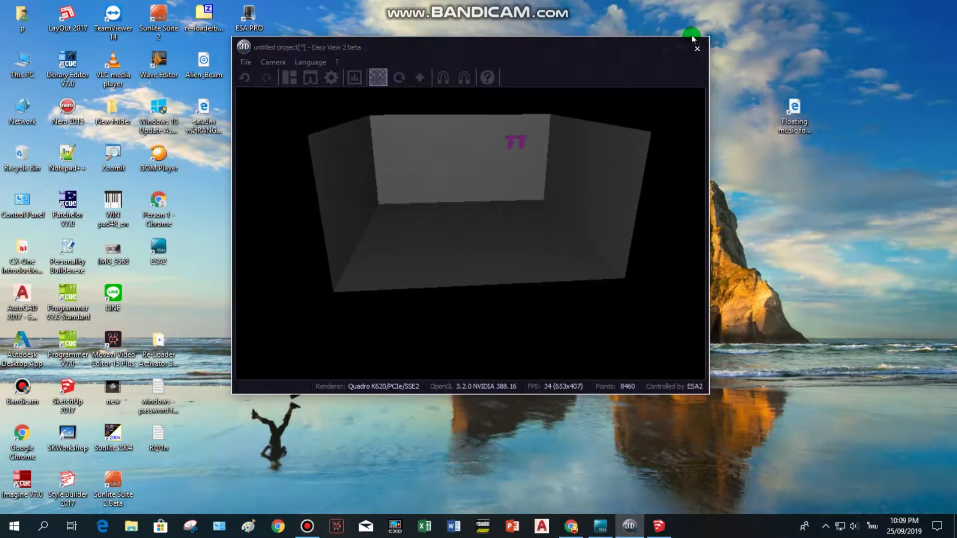
click(681, 49)
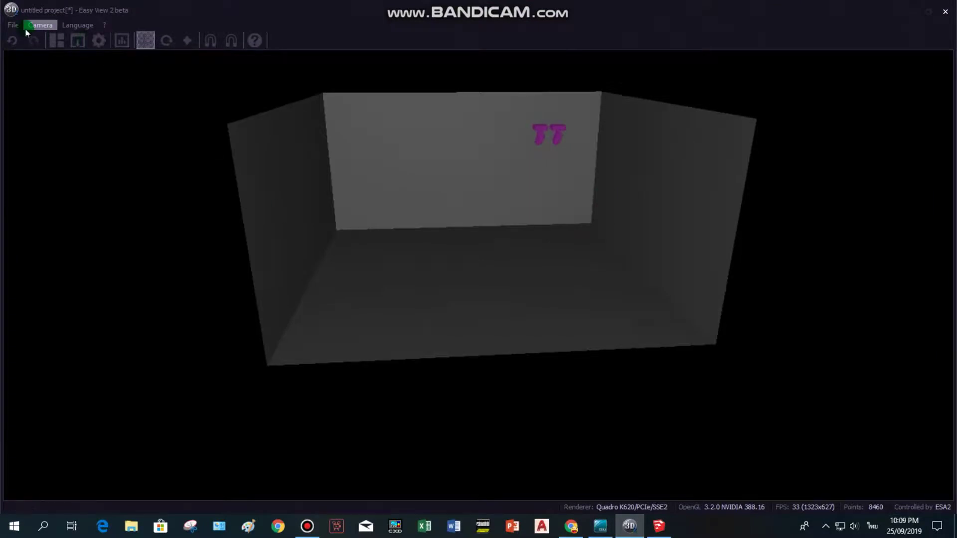
click(51, 40)
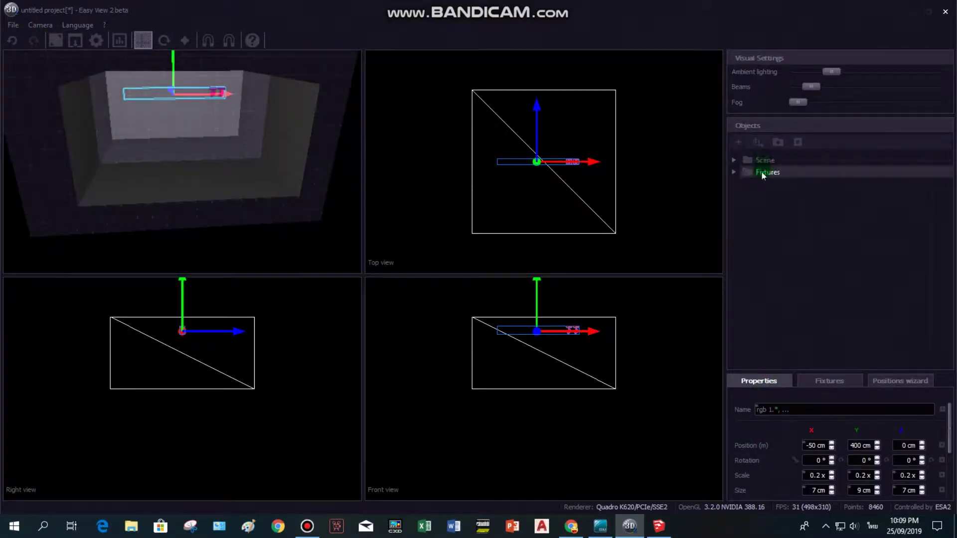
Add the 3D object WWE111.dae from the Documents folder to the visualizer project
click(741, 142)
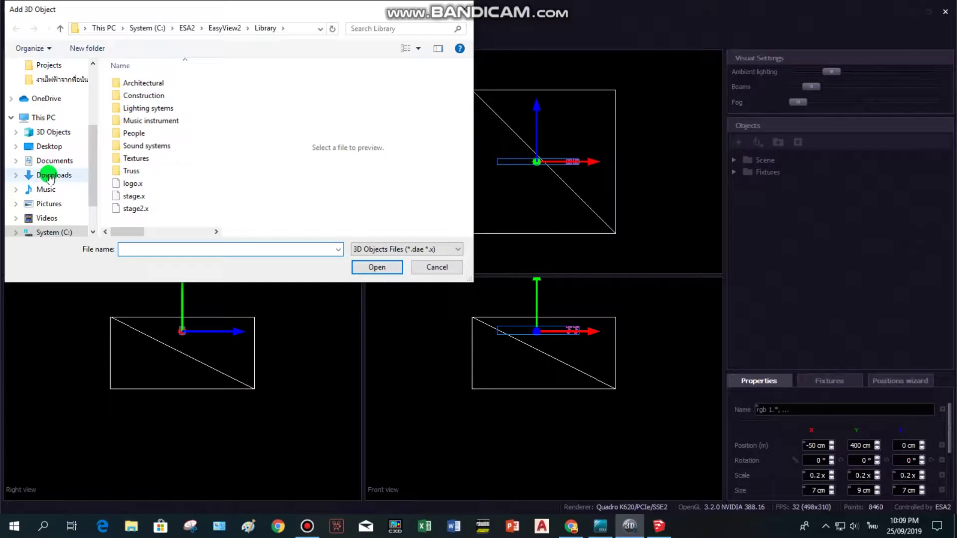
click(50, 160)
scroll(165, 189, down, 1)
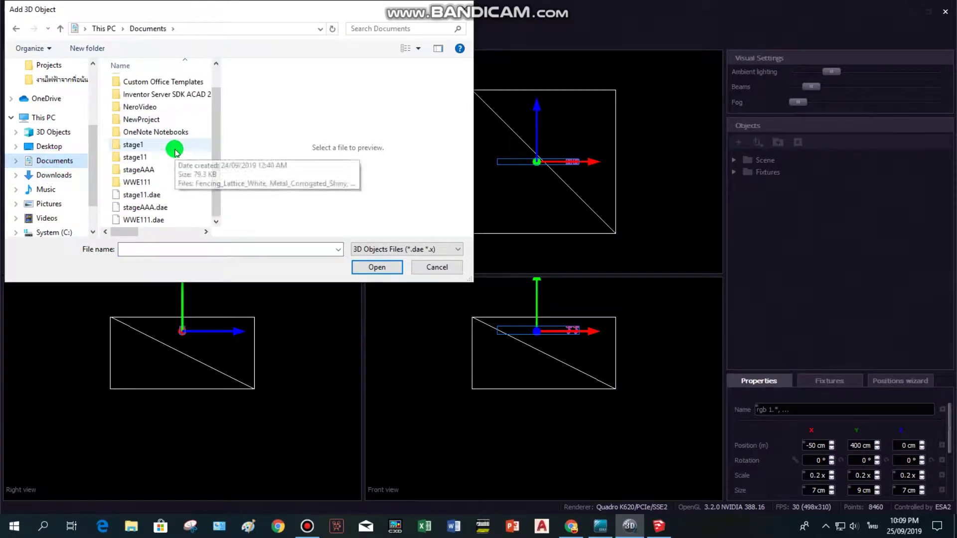
click(143, 222)
click(379, 267)
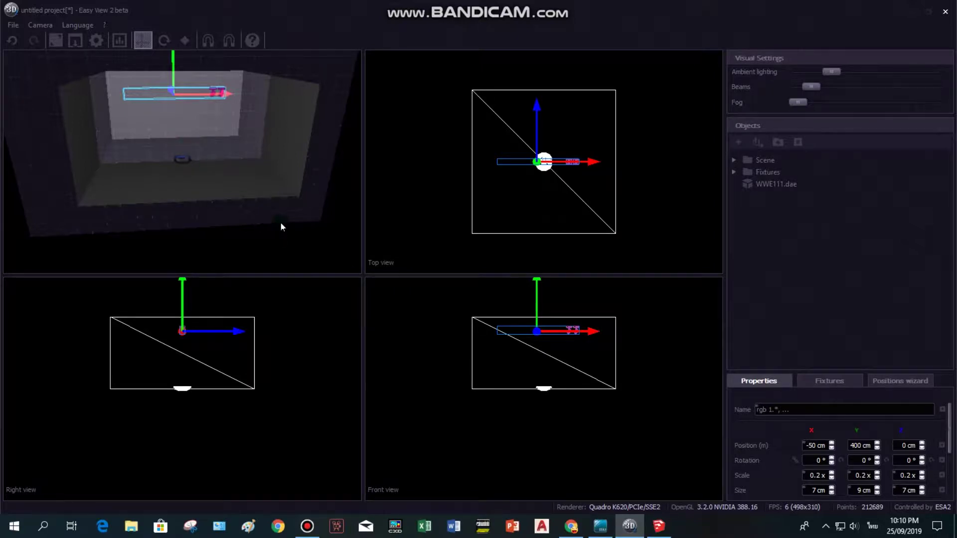
scroll(280, 221, down, 5)
scroll(175, 129, up, 5)
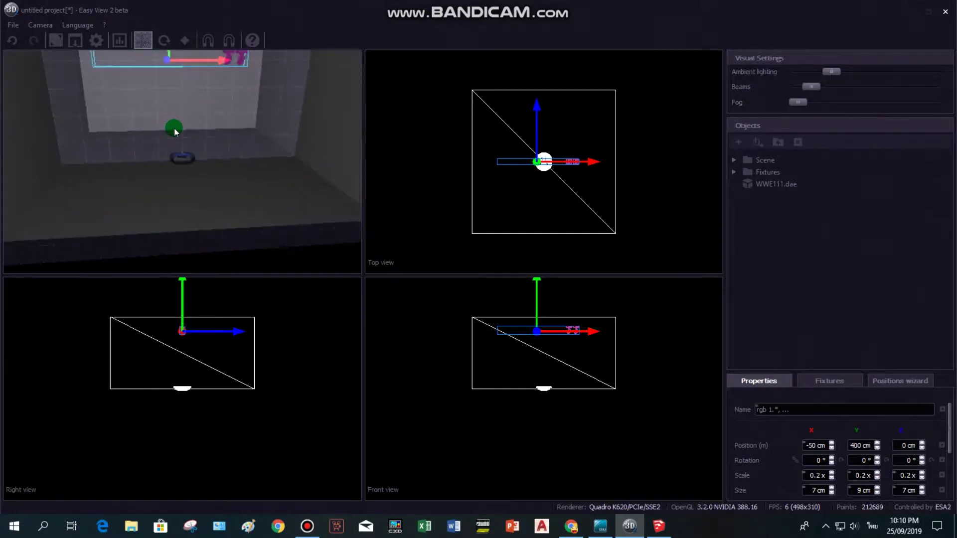
Scale the WWE111.dae arena object to 10.0 x on the X, Y and Z axes and deselect it
scroll(175, 128, up, 6)
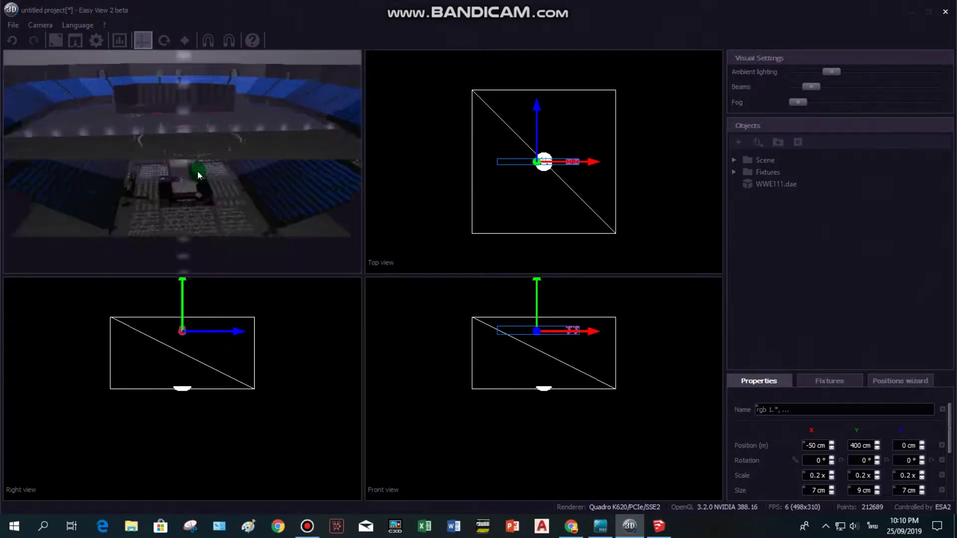
scroll(198, 172, up, 4)
scroll(199, 172, down, 10)
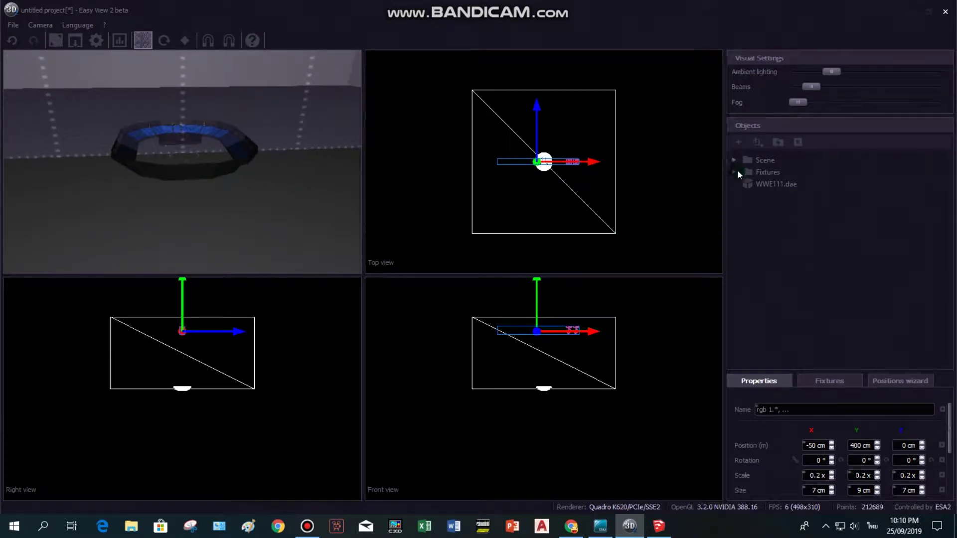
click(771, 184)
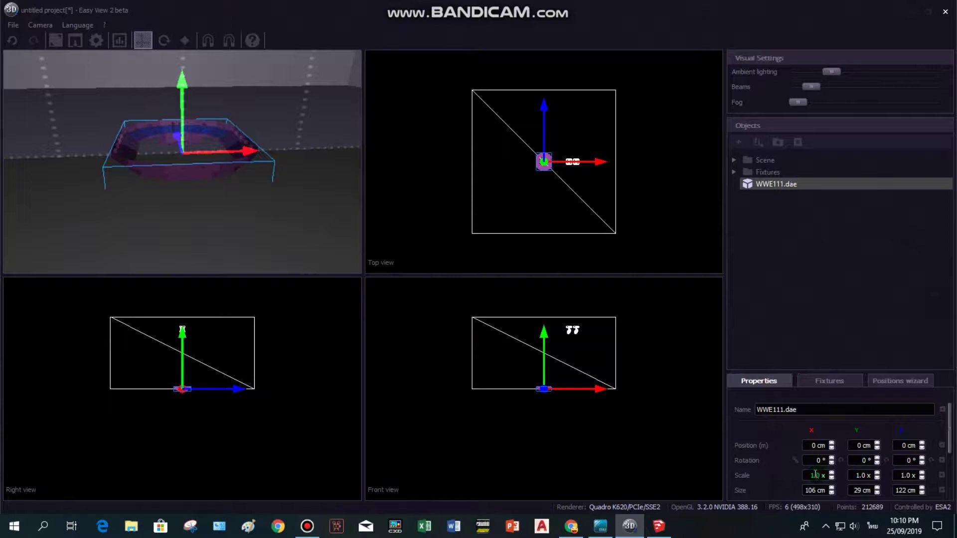
text(0.)
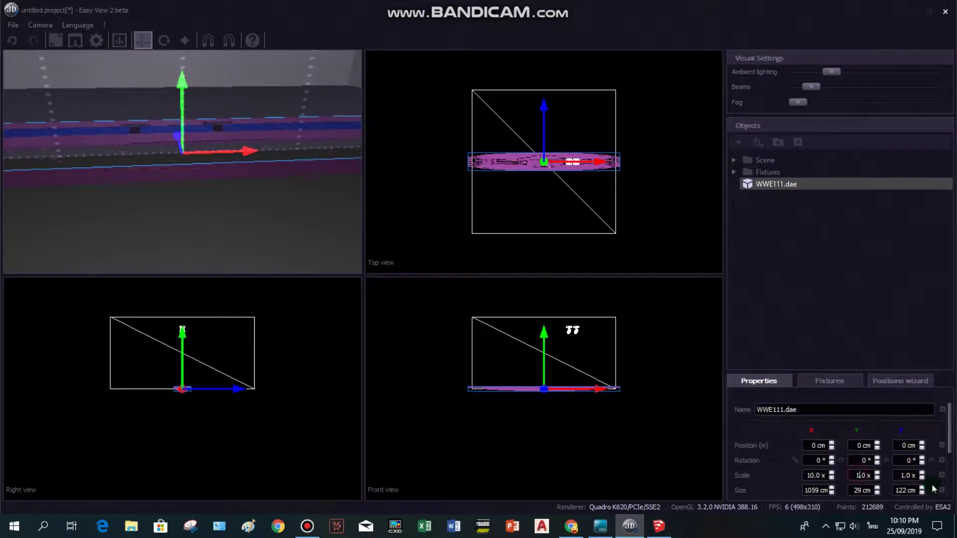
text(0)
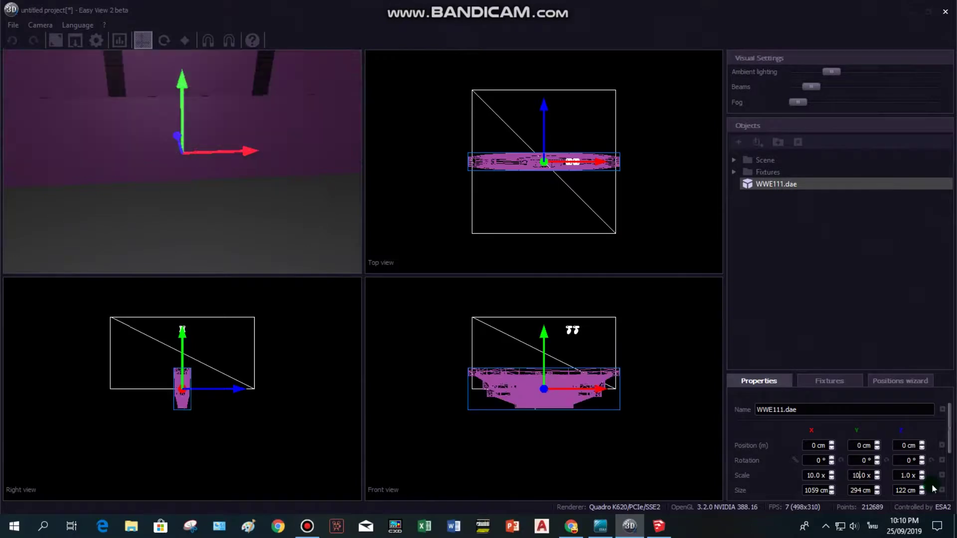
click(903, 475)
text(0)
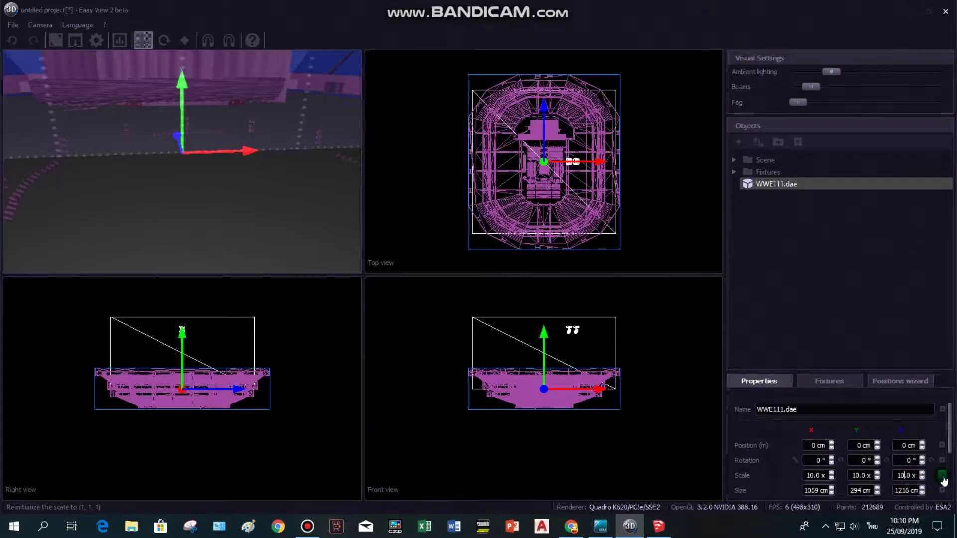
click(616, 459)
click(539, 404)
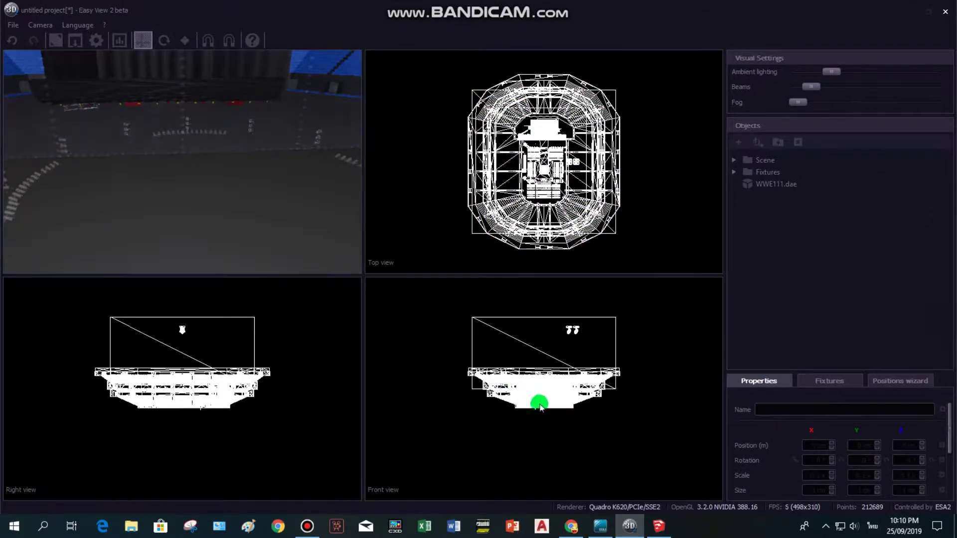
Move the WWE111.dae arena up onto the room floor, at about 11 cm in X and 140 cm in Y, and deselect it
scroll(252, 176, down, 8)
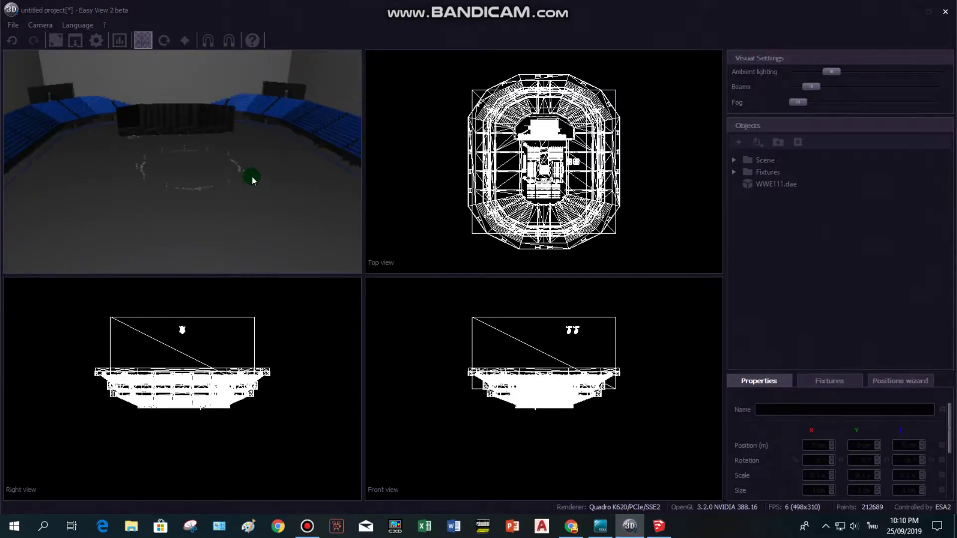
scroll(252, 175, down, 5)
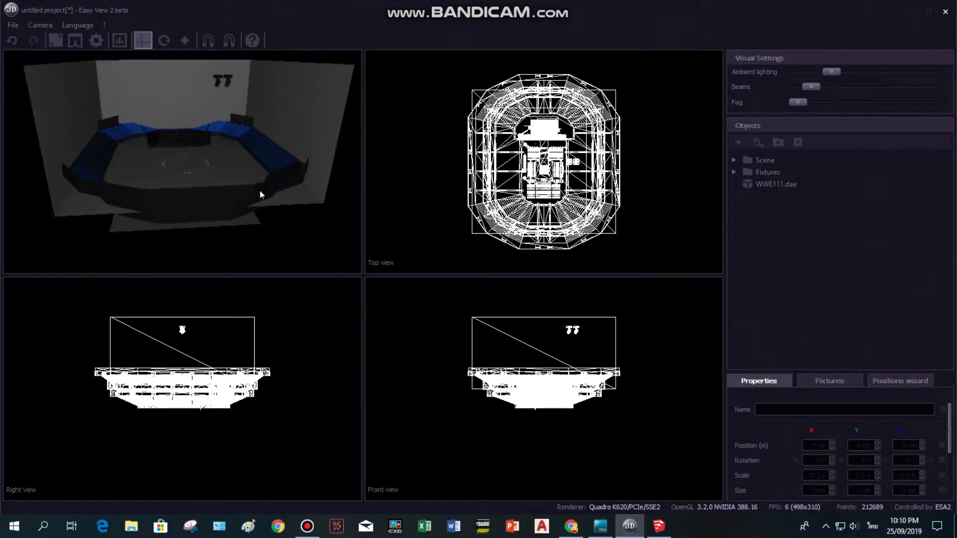
click(767, 184)
mouse_move(184, 171)
mouse_down()
mouse_move(194, 212)
mouse_move(195, 174)
mouse_up()
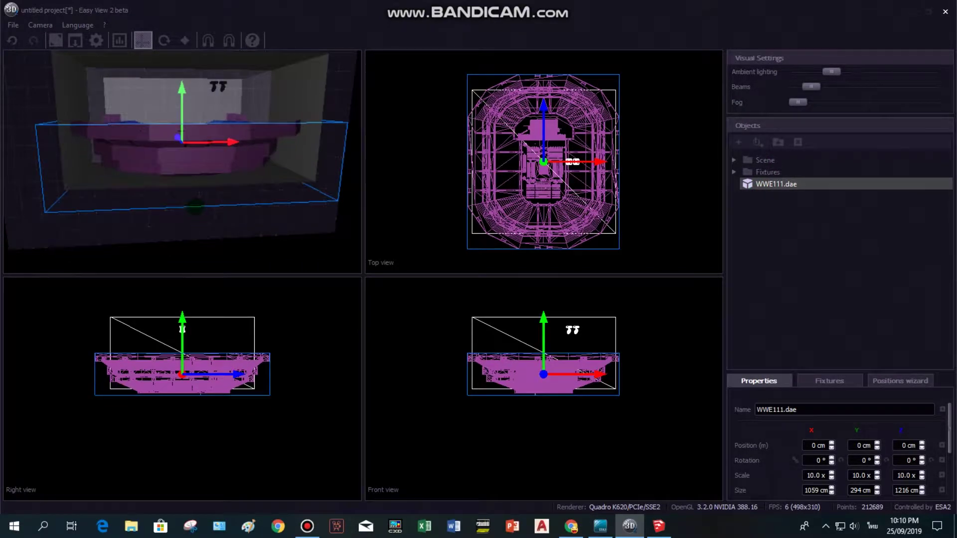
drag(194, 210, 196, 207)
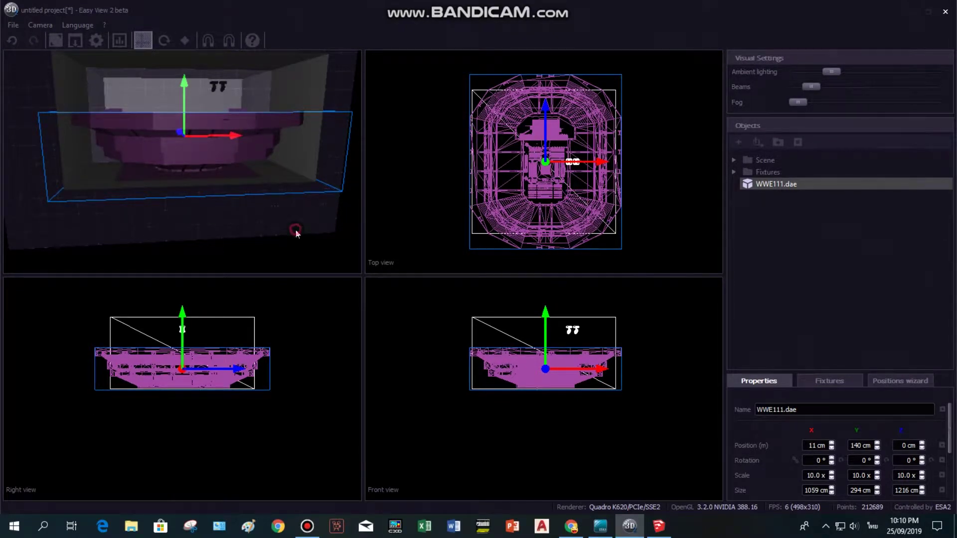
click(296, 232)
Examine the imported arena in the 3D view from several angles, including the ring, seating, stage and trusses
drag(318, 234, 45, 149)
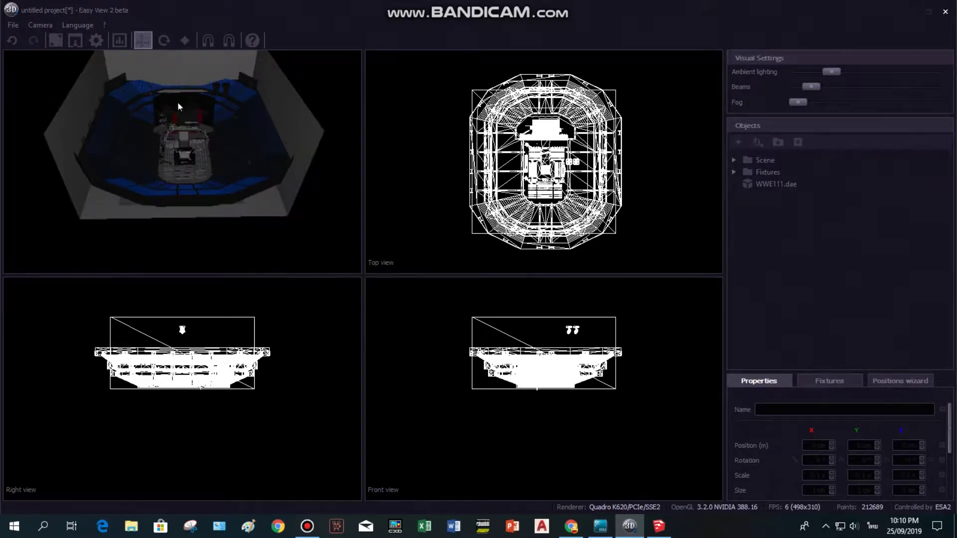
scroll(178, 103, up, 3)
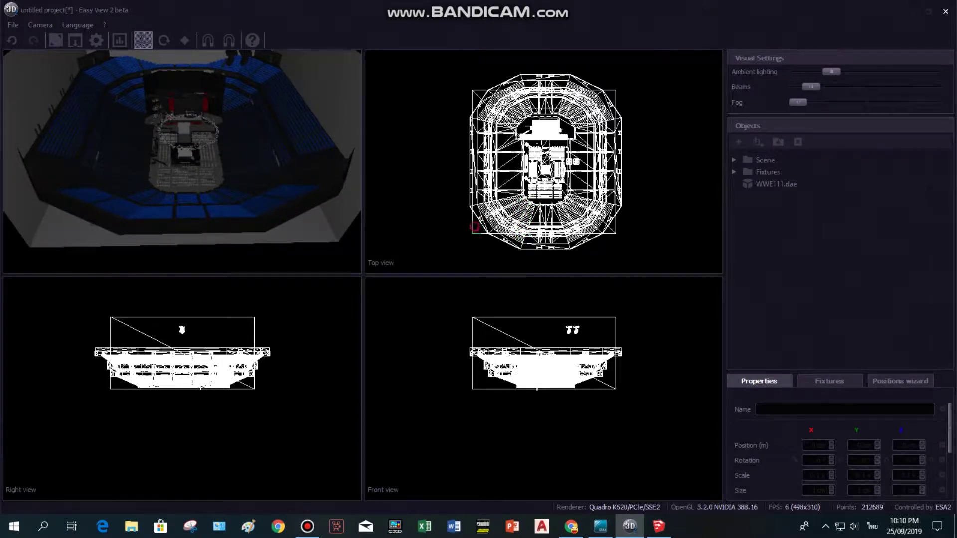
scroll(166, 124, up, 8)
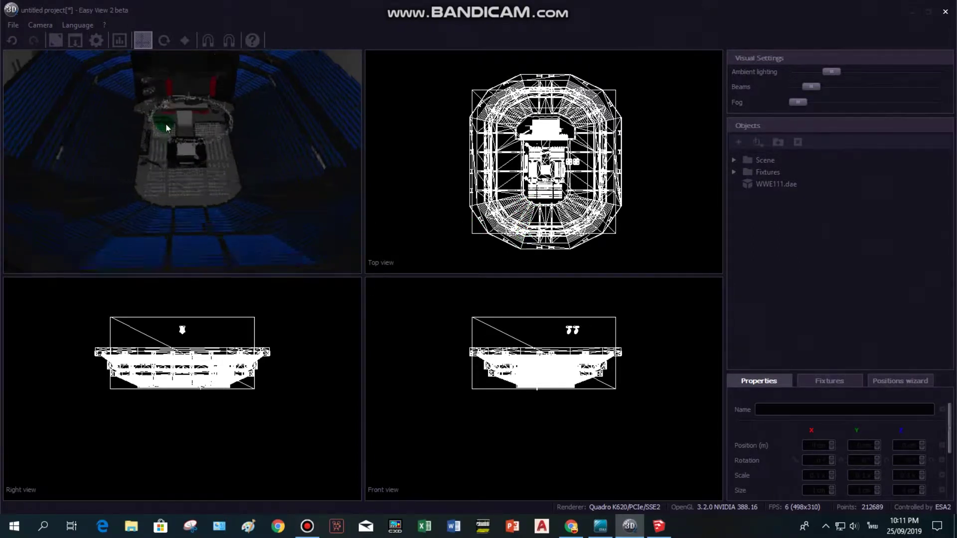
scroll(193, 219, up, 4)
drag(220, 170, 218, 200)
scroll(217, 196, down, 6)
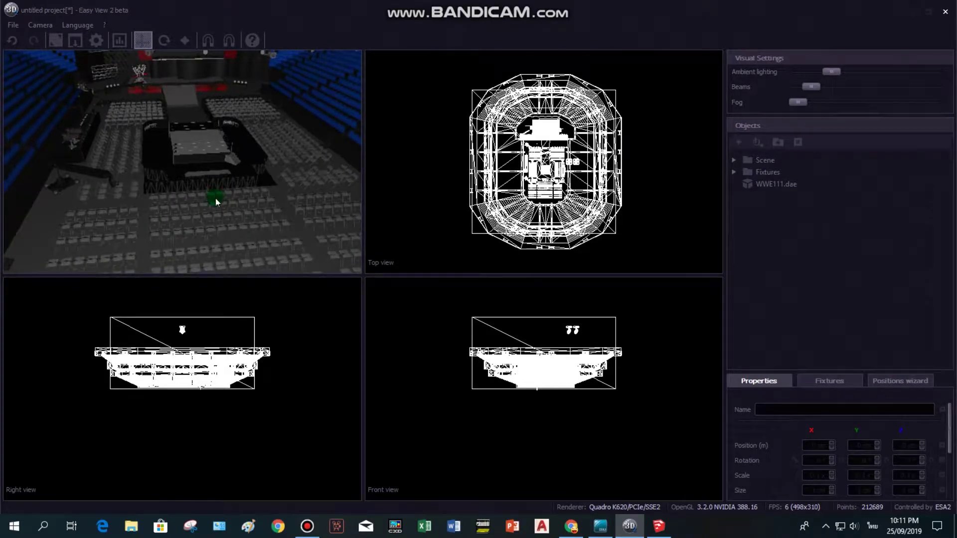
drag(224, 229, 154, 208)
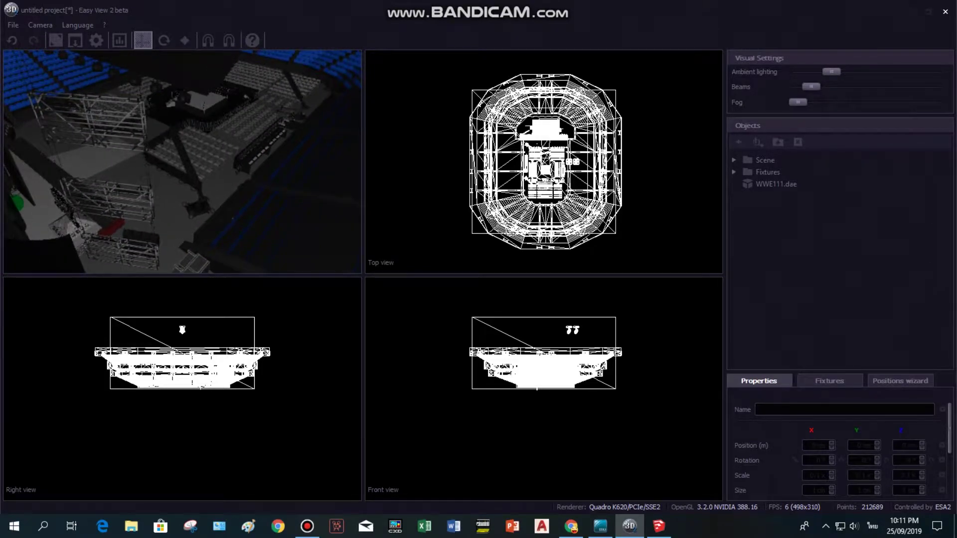
scroll(83, 204, up, 6)
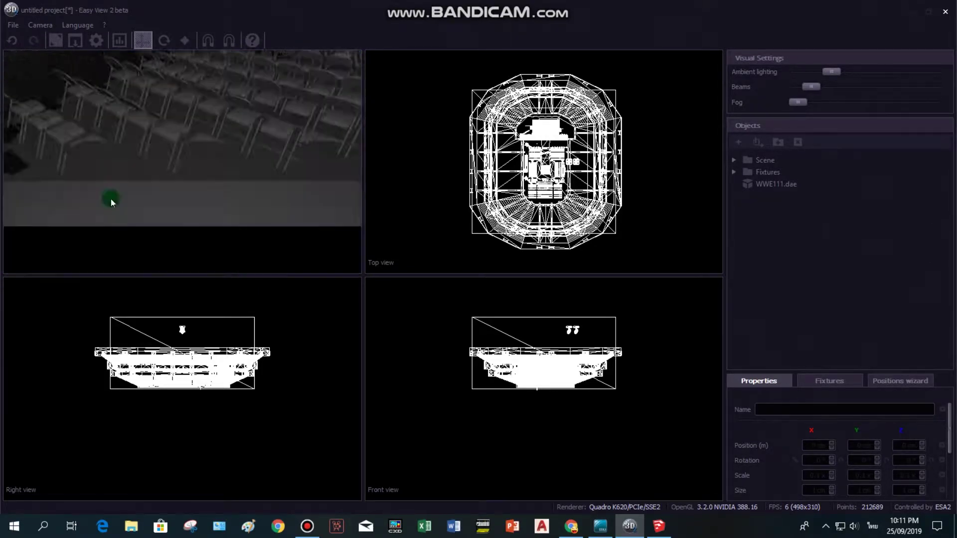
scroll(110, 200, down, 3)
drag(120, 203, 326, 189)
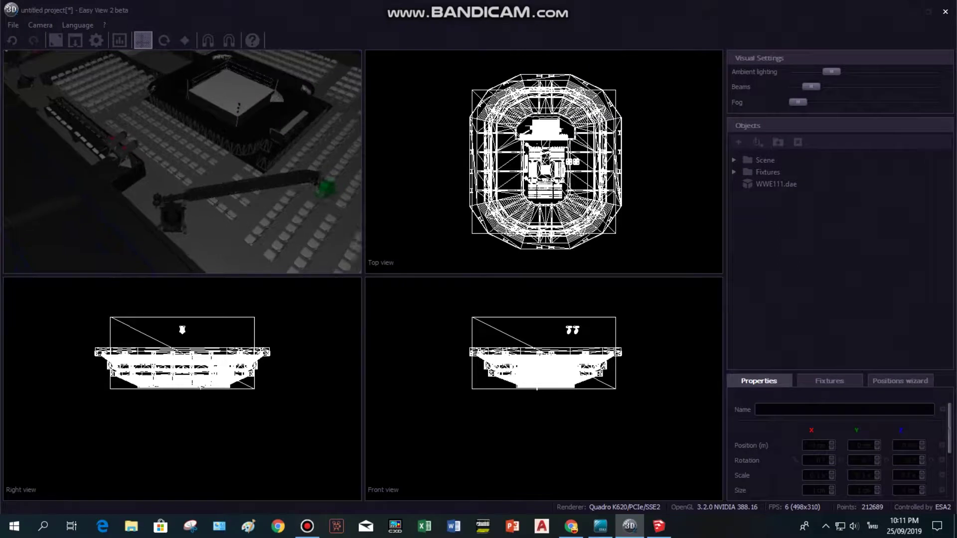
scroll(305, 192, down, 3)
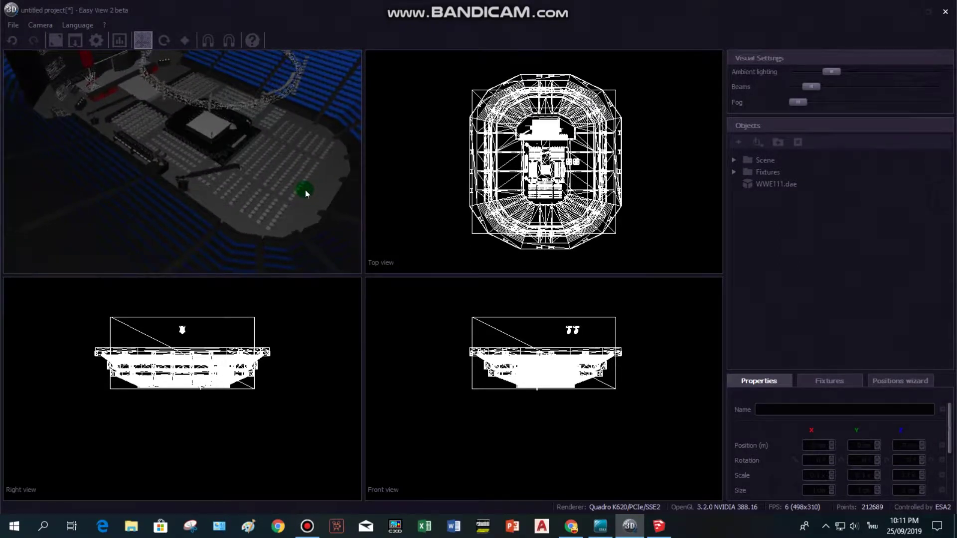
scroll(263, 80, up, 3)
scroll(270, 167, down, 3)
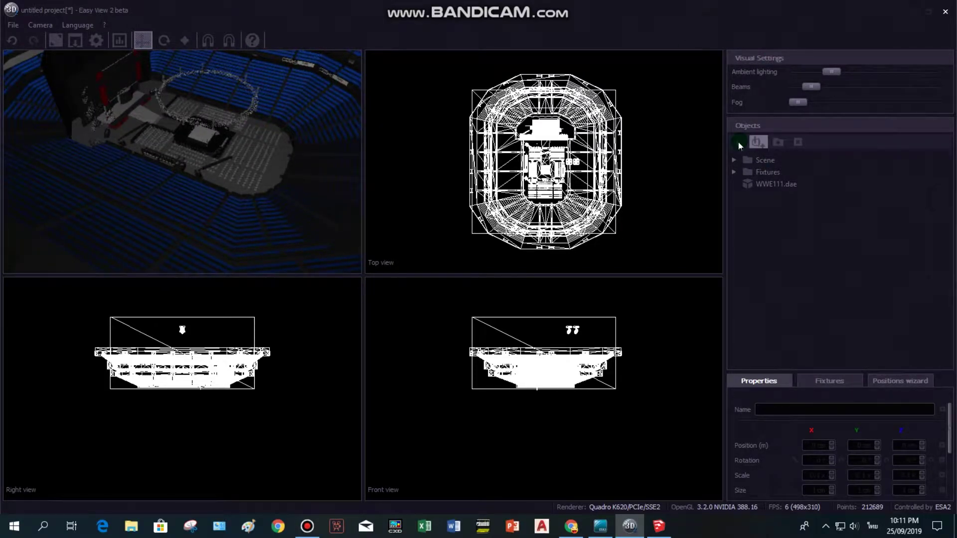
Shrink the visualizer to a floating window over the ESA2 scene editor and select the New Scene (2) scene
click(927, 12)
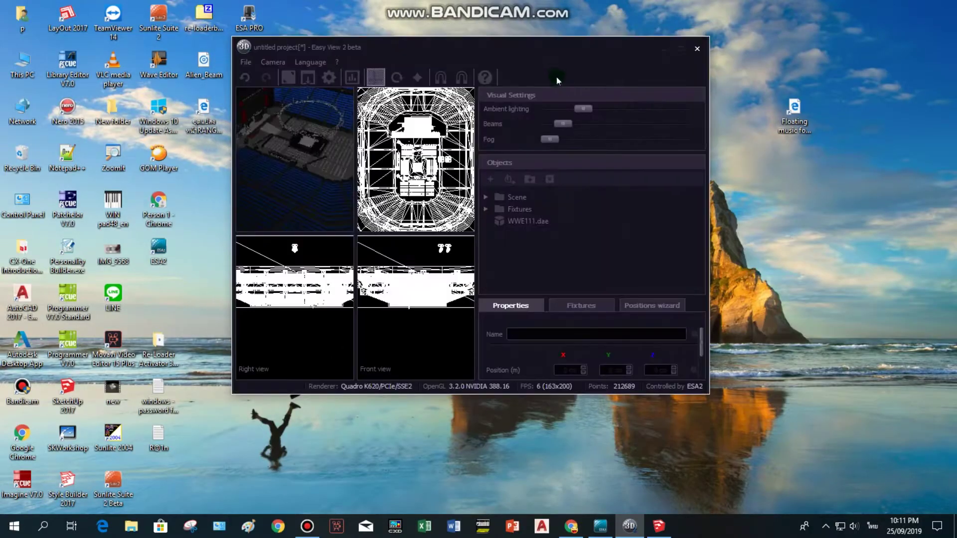
drag(545, 48, 634, 47)
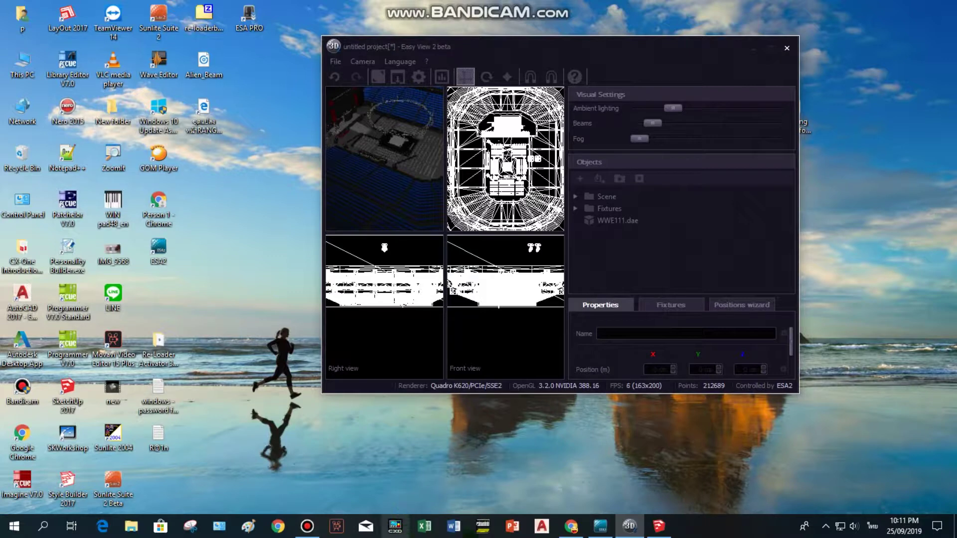
click(600, 525)
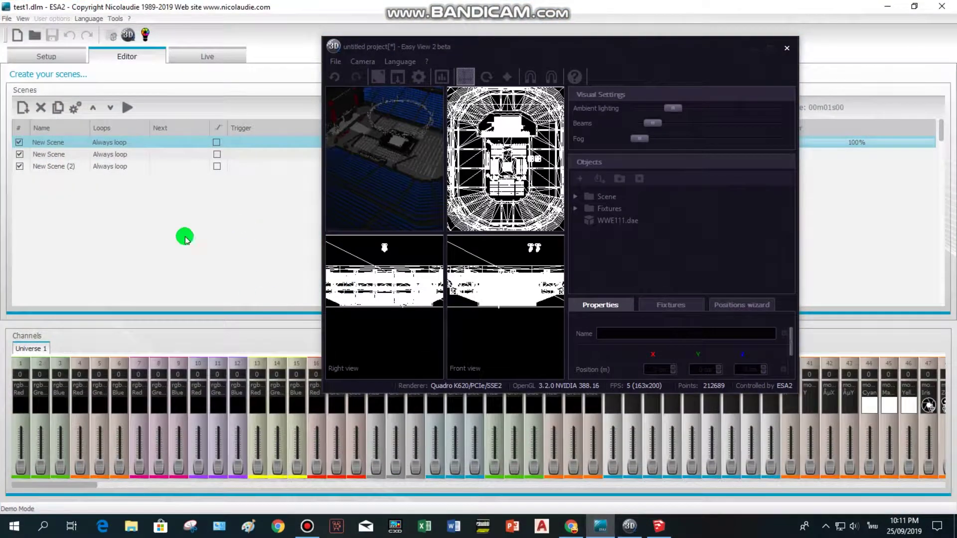
click(61, 165)
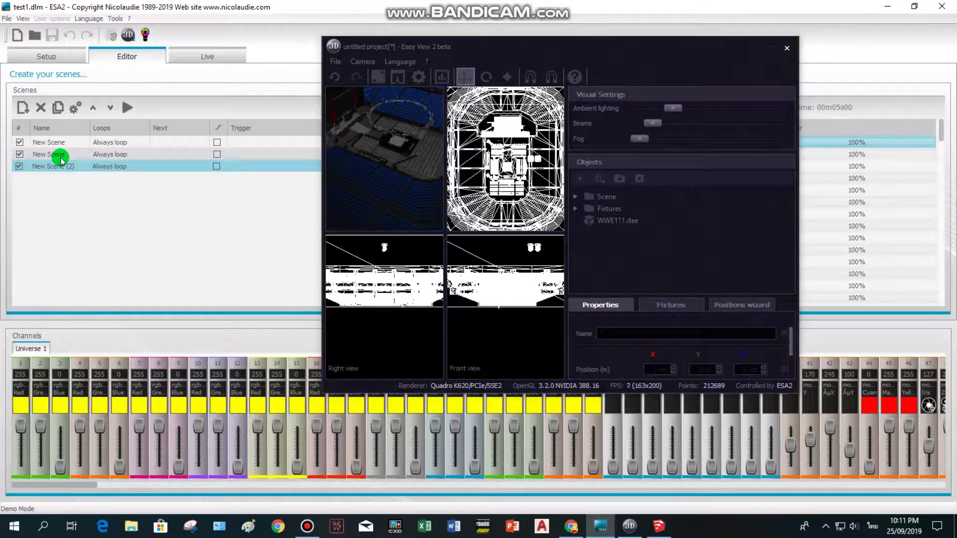
drag(680, 48, 702, 45)
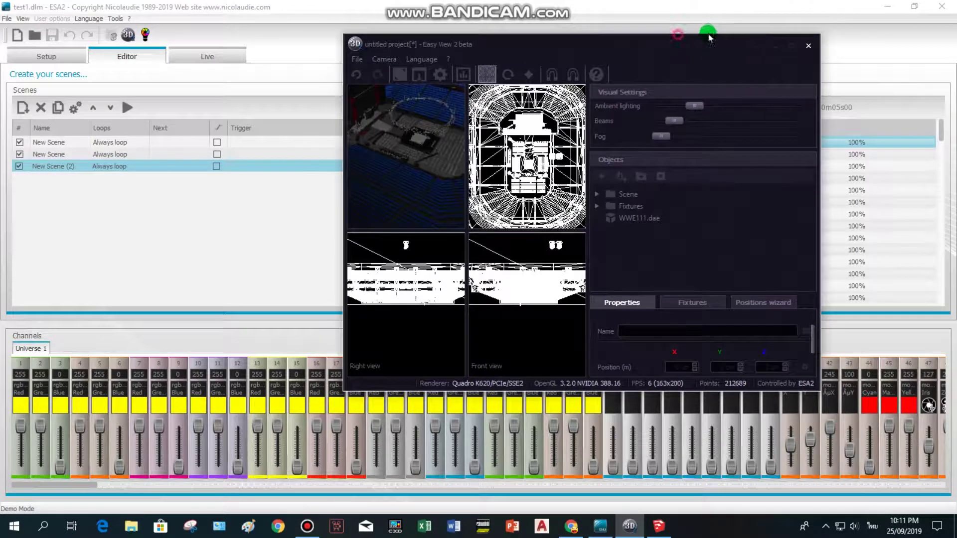
Show only the 3D view with the whole arena in the visualizer and play New Scene (2) in ESA2
click(415, 74)
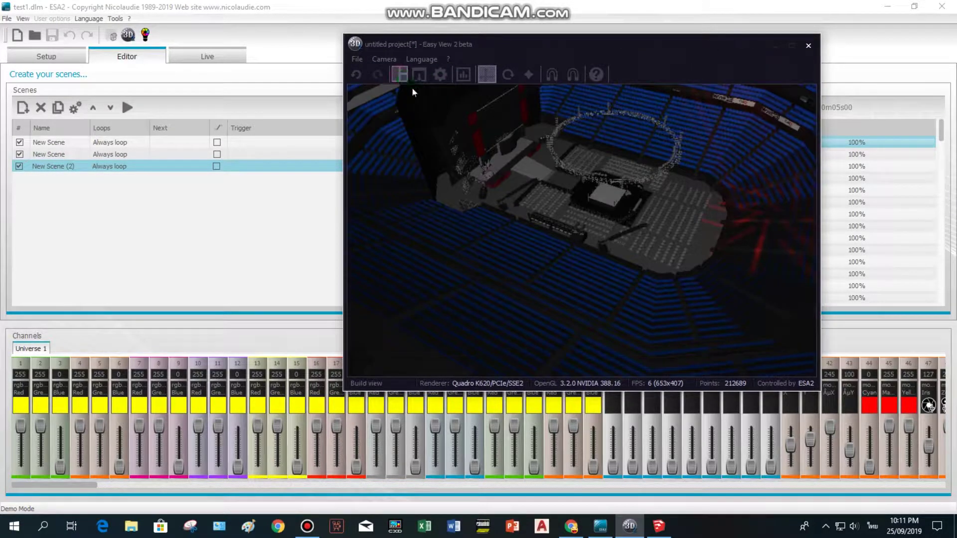
scroll(620, 268, down, 5)
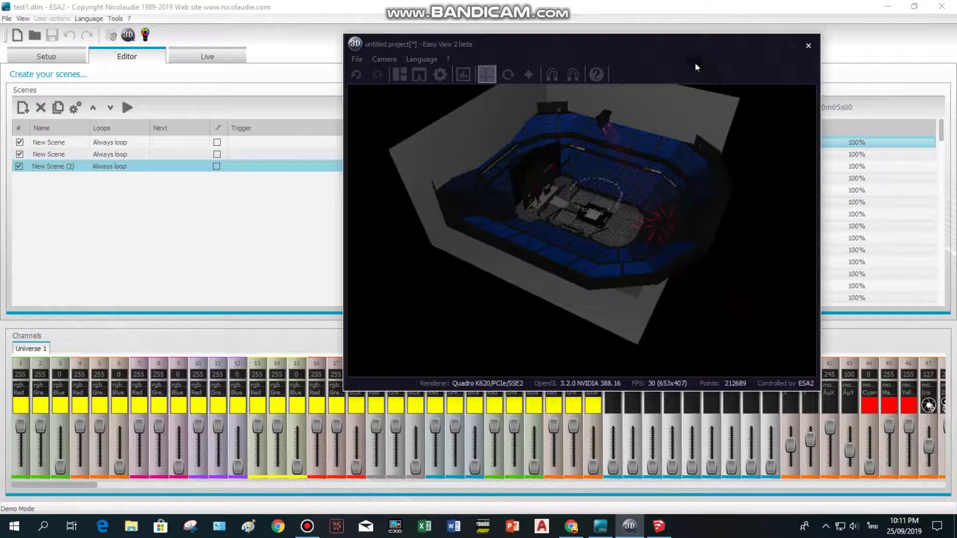
click(48, 155)
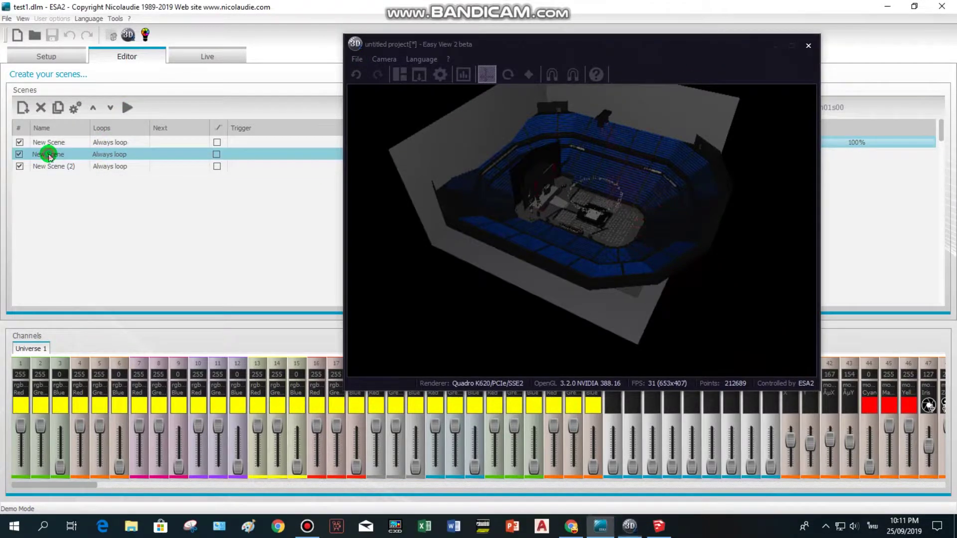
click(54, 169)
click(128, 107)
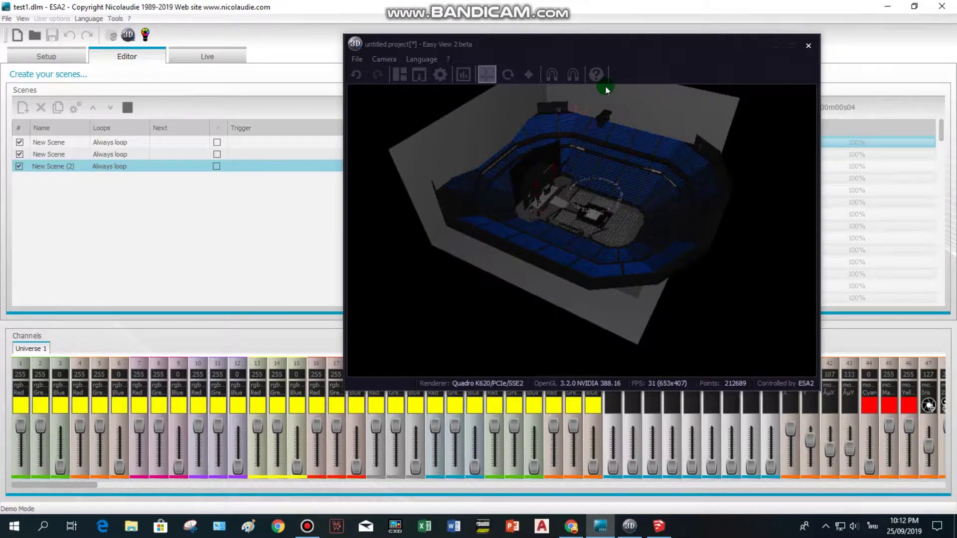
Return the visualizer to the four-view layout with wider views and expand the Fixtures folder in the object list
drag(635, 44, 607, 43)
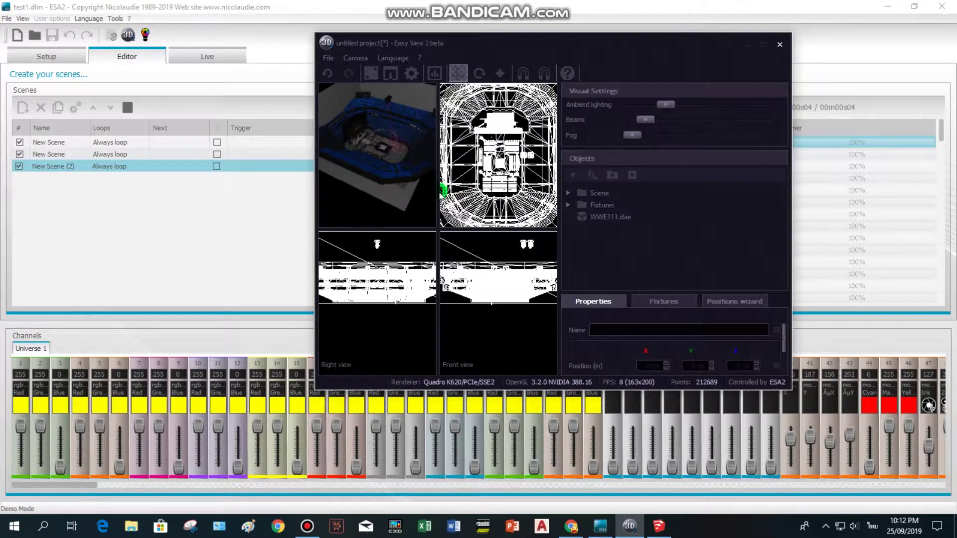
drag(585, 243, 592, 241)
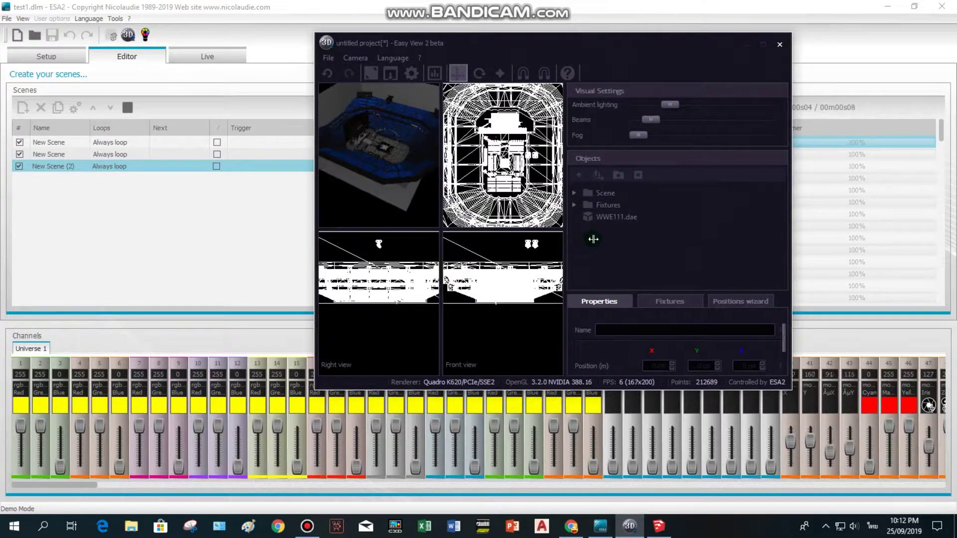
click(601, 203)
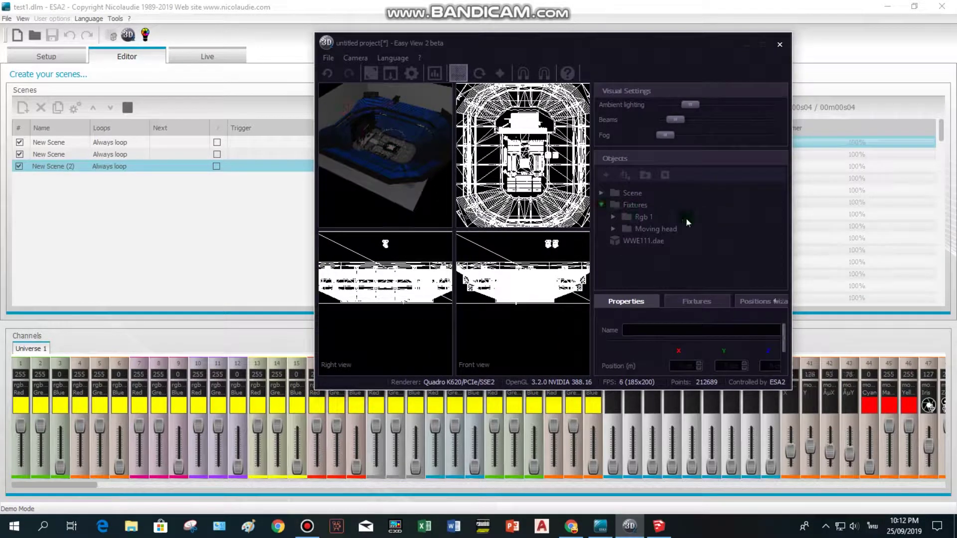
Select the Moving head group and the Scene group in turn, and move the visualizer window clear of the channel faders
click(689, 217)
click(657, 229)
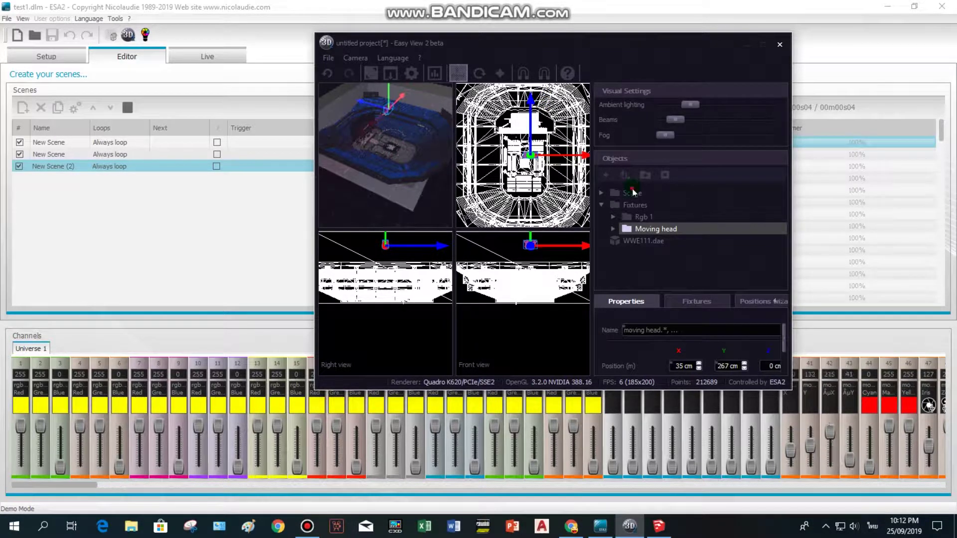
click(631, 195)
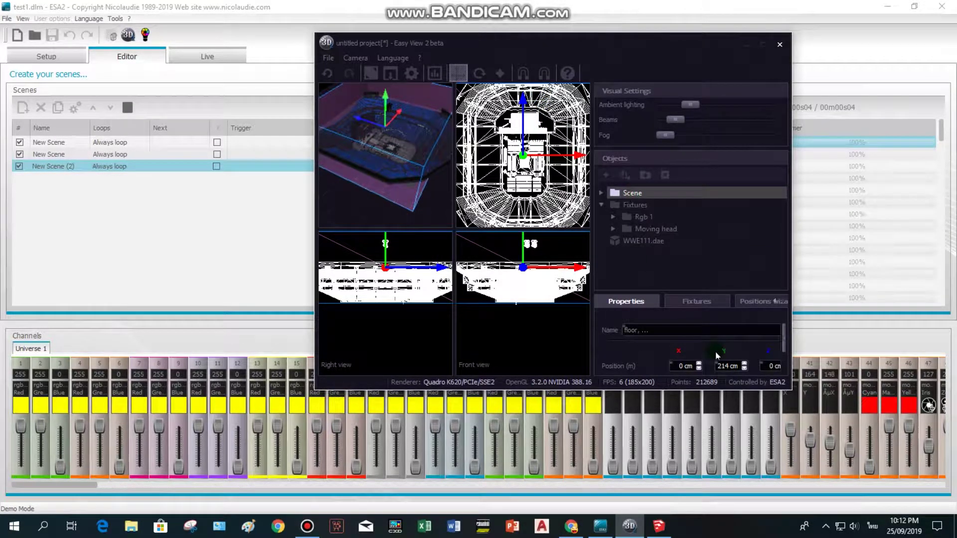
drag(732, 36, 774, 10)
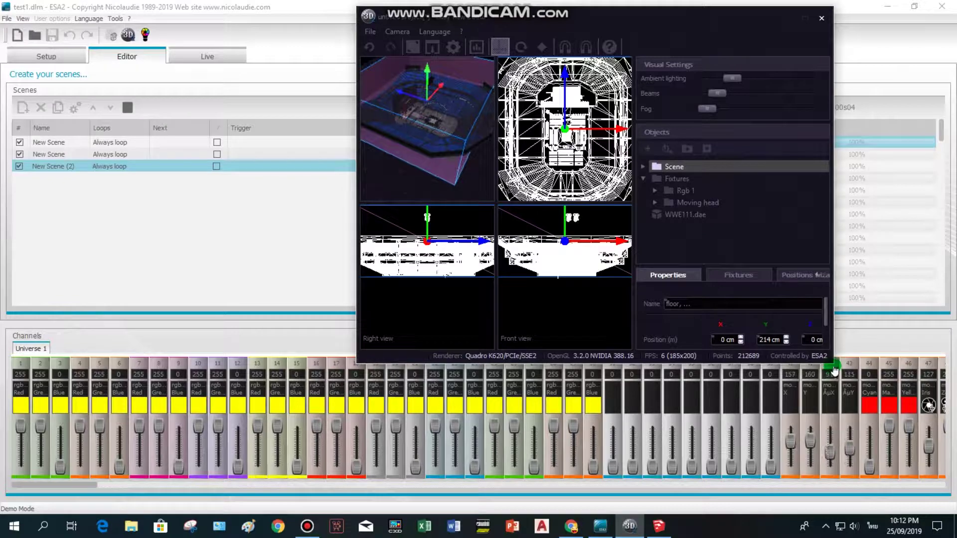
Enlarge the visualizer window and scale the WWE111.dae arena model to 50.0 x on all three axes
drag(838, 365, 939, 476)
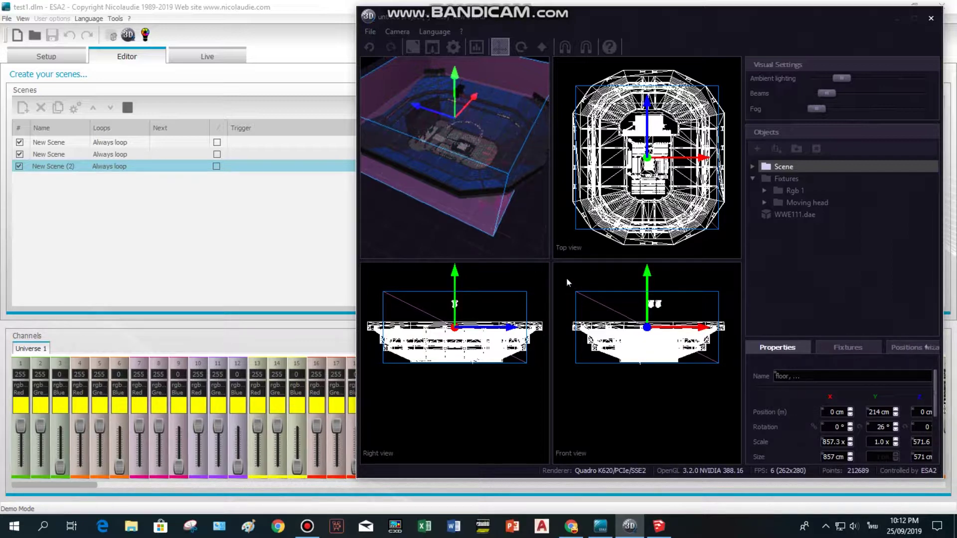
click(794, 214)
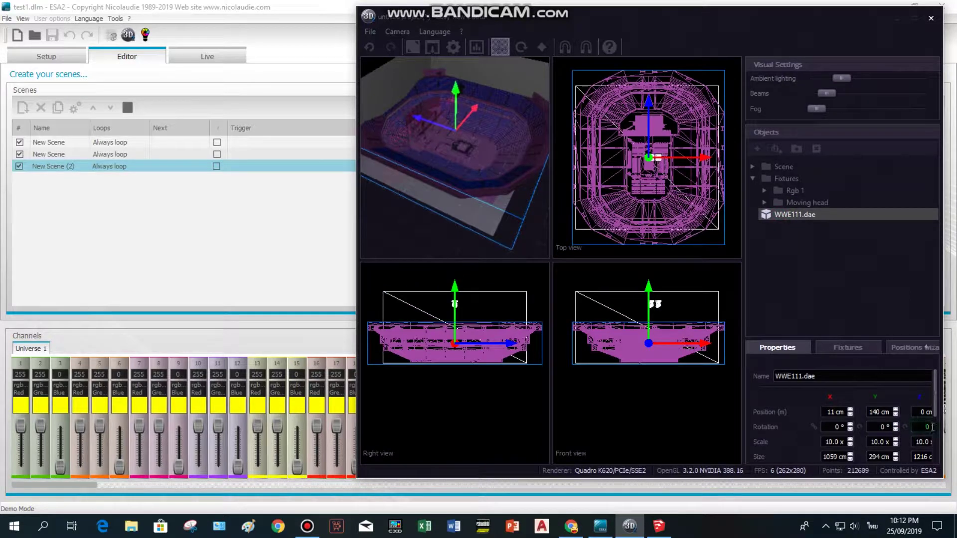
click(842, 442)
click(829, 442)
text(5)
key(Return)
click(867, 444)
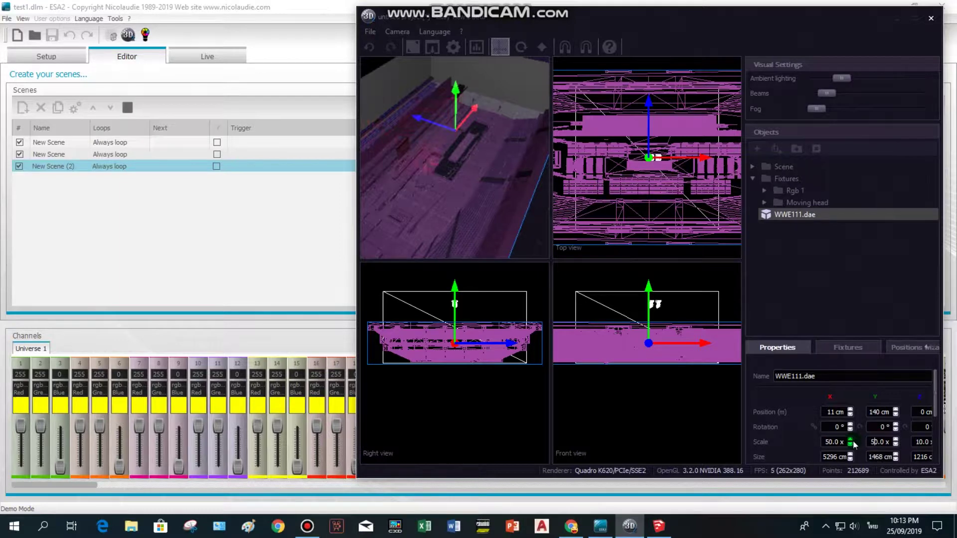
key(Return)
click(920, 441)
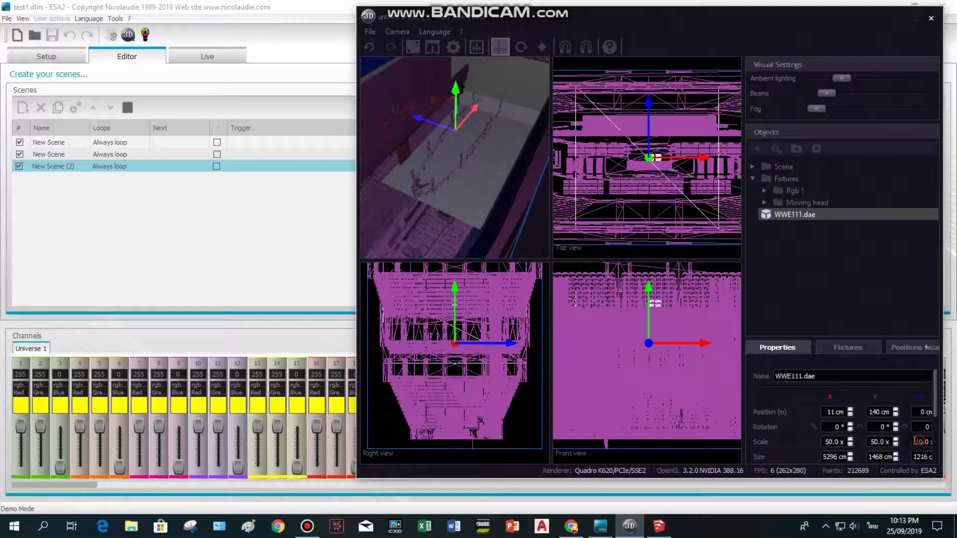
text(5)
Raise the arena model to about 652 cm in Y so its floor meets the scene floor, and deselect it
click(461, 215)
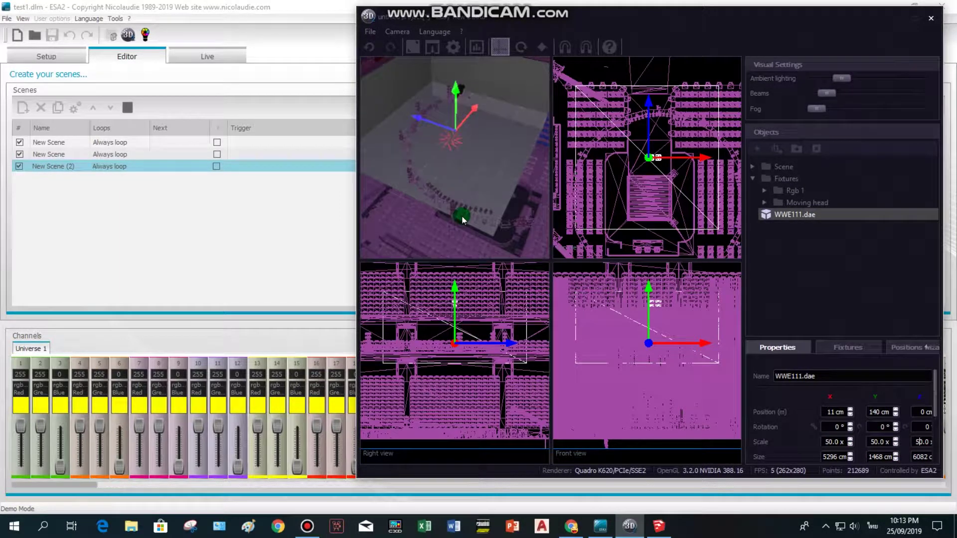
scroll(431, 181, down, 2)
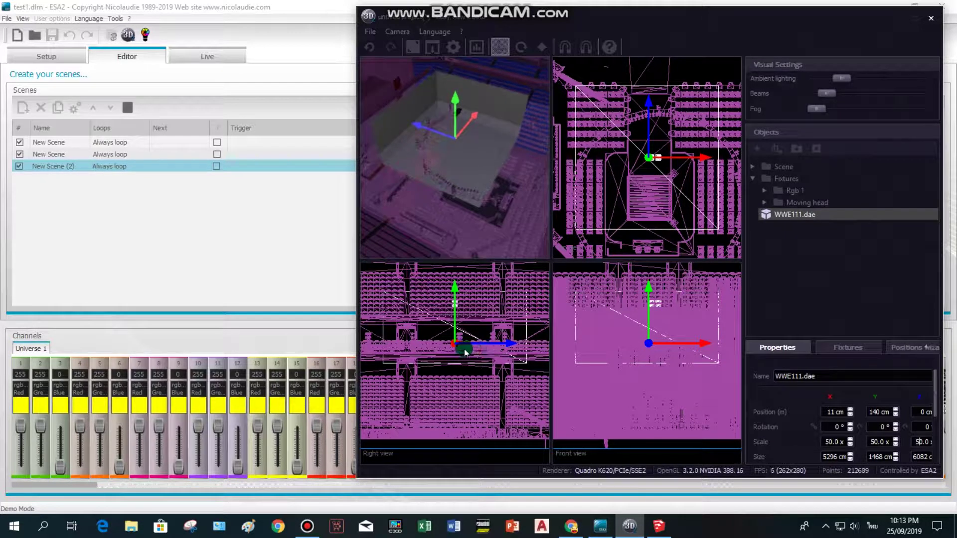
mouse_move(454, 322)
mouse_down()
mouse_move(454, 249)
mouse_move(454, 324)
mouse_move(454, 316)
mouse_up()
drag(454, 247, 454, 237)
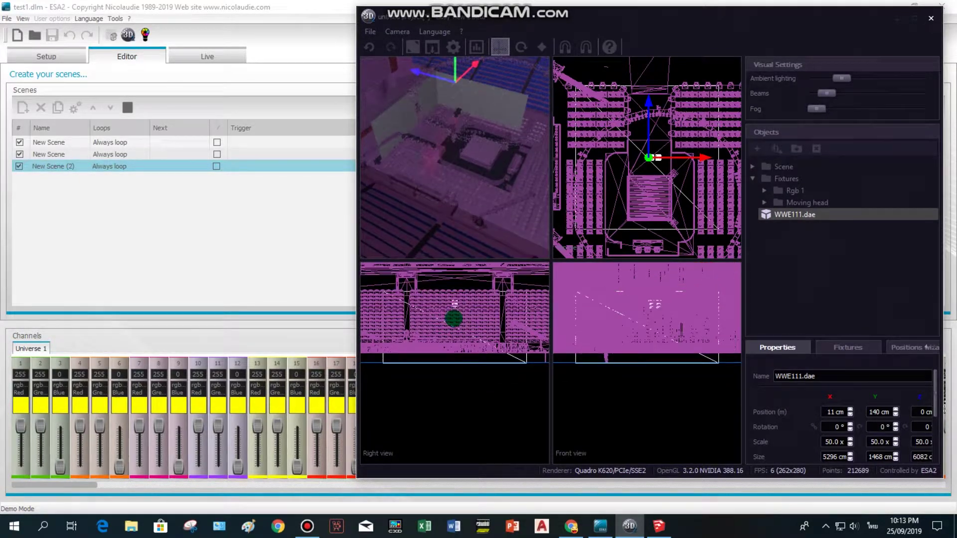
drag(454, 319, 453, 332)
click(456, 432)
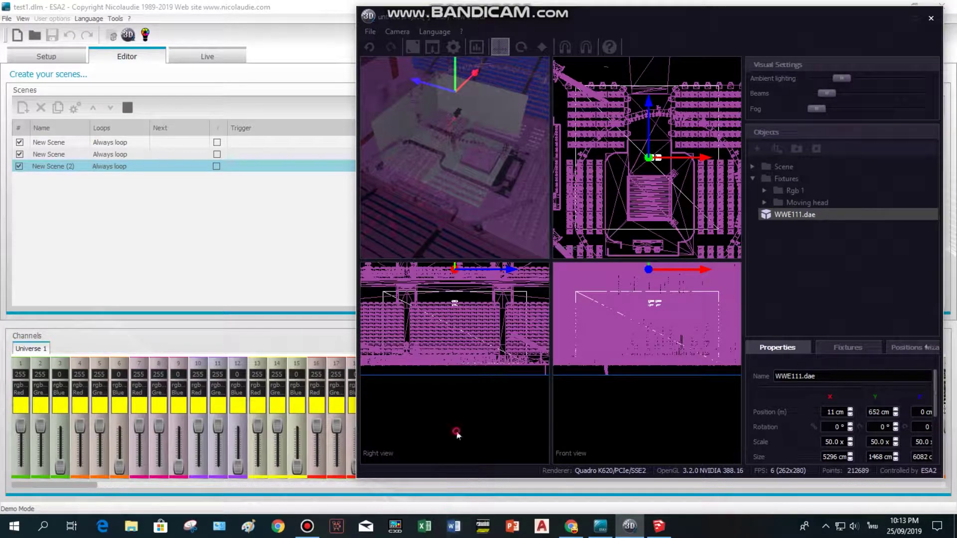
click(457, 435)
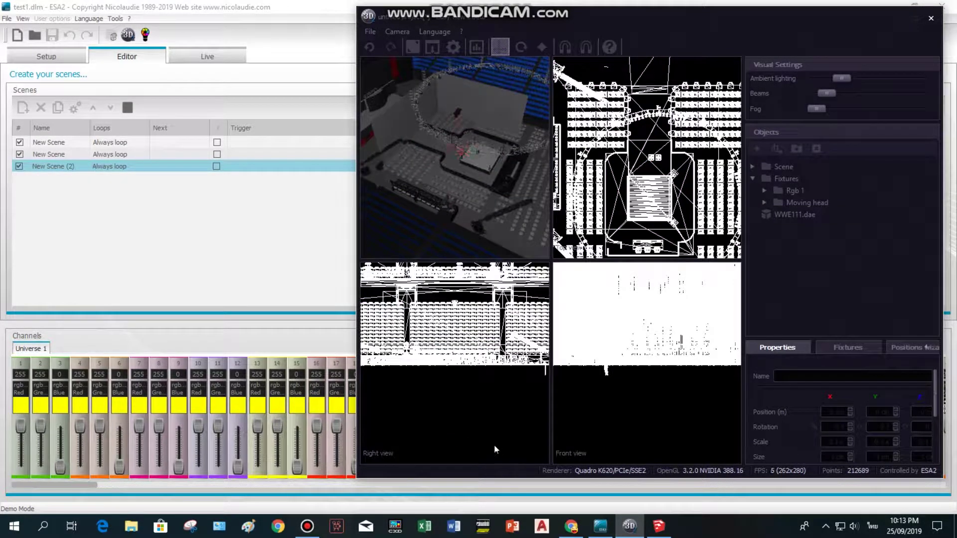
Widen the visualizer window and show only the 3D view, framed on the arena's ring and stage area
drag(357, 156, 36, 188)
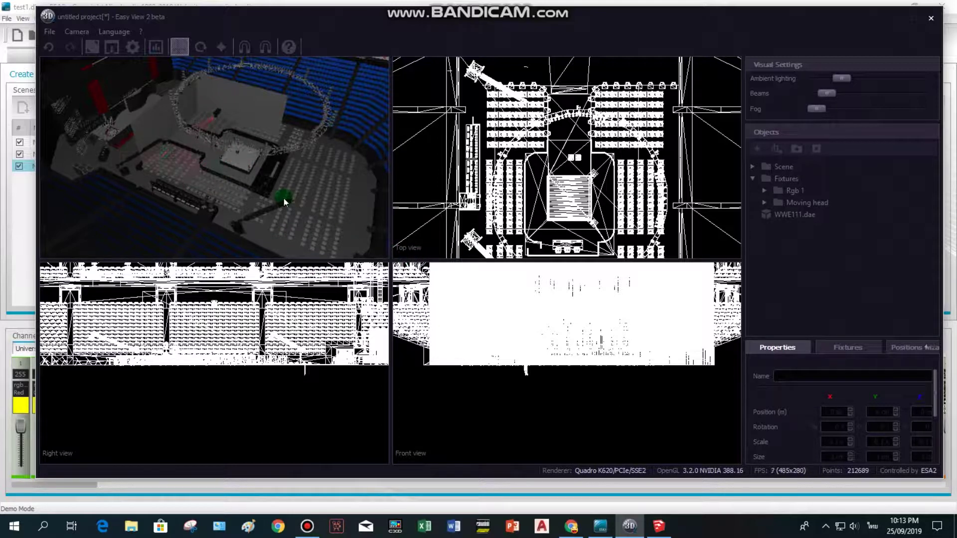
double_click(366, 243)
mouse_move(444, 329)
right_down()
mouse_move(459, 330)
mouse_move(447, 322)
right_up()
drag(446, 323, 445, 329)
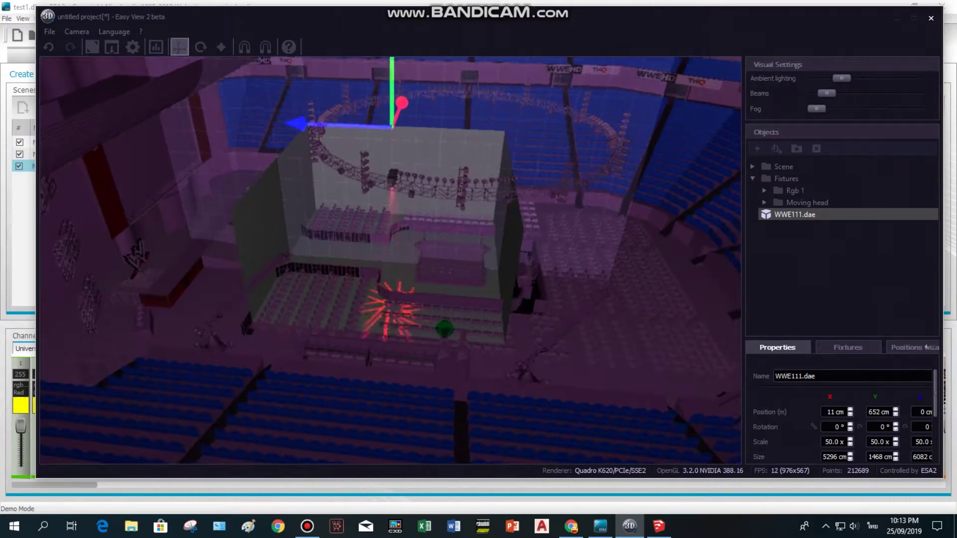
Move the Moving head group up and back to the circular truss, at about Y 611 cm and Z 316 cm
click(797, 203)
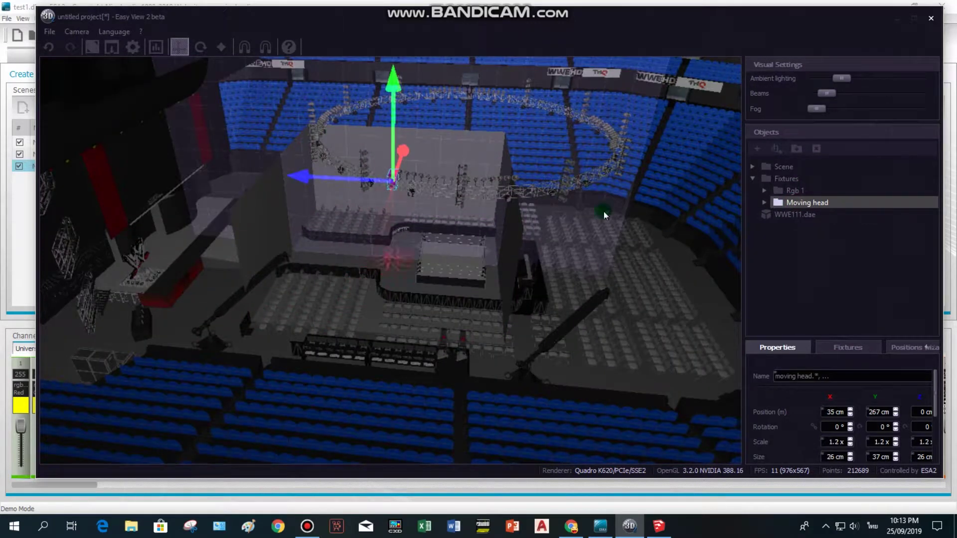
drag(393, 148, 380, 134)
drag(379, 133, 412, 184)
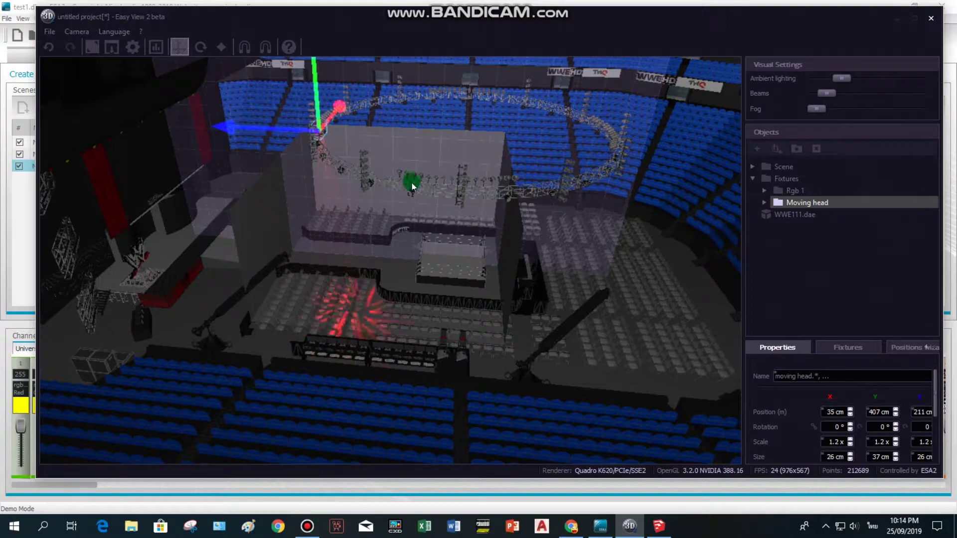
mouse_move(391, 203)
middle_down()
mouse_move(493, 204)
mouse_move(389, 203)
mouse_move(386, 216)
middle_up()
scroll(324, 170, up, 2)
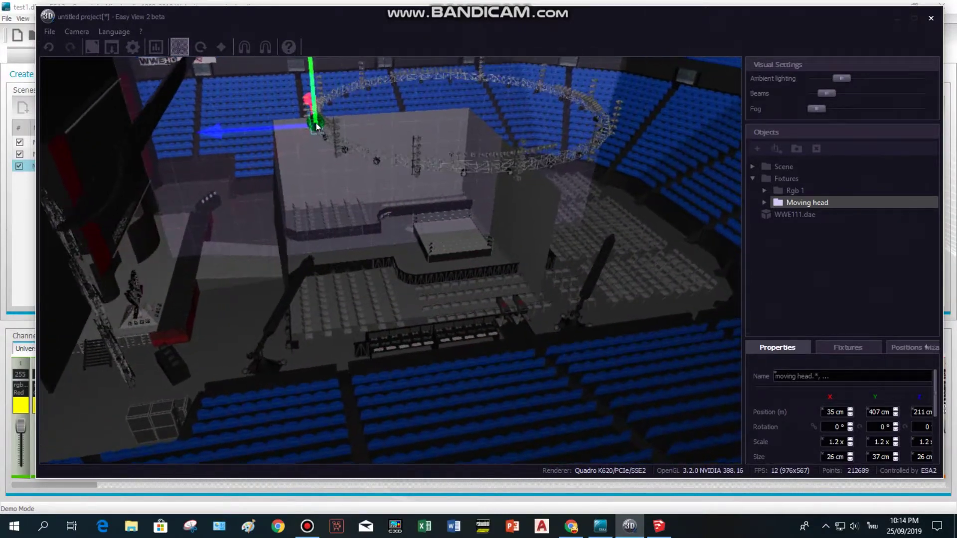
mouse_move(324, 172)
mouse_down()
mouse_move(325, 162)
mouse_move(313, 170)
mouse_move(327, 165)
mouse_move(333, 125)
mouse_up()
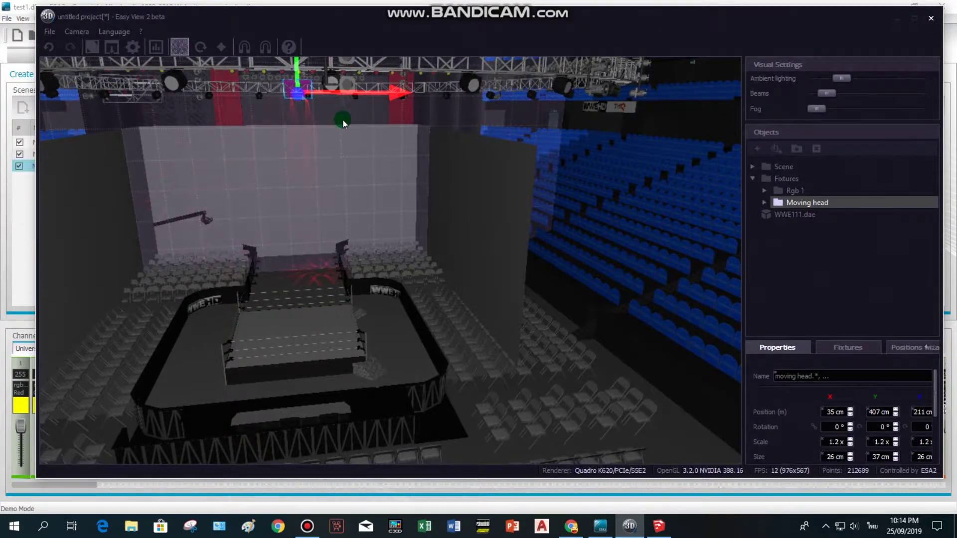
Spread the two moving heads apart along the truss, placing the second one at about X 238 cm
click(297, 99)
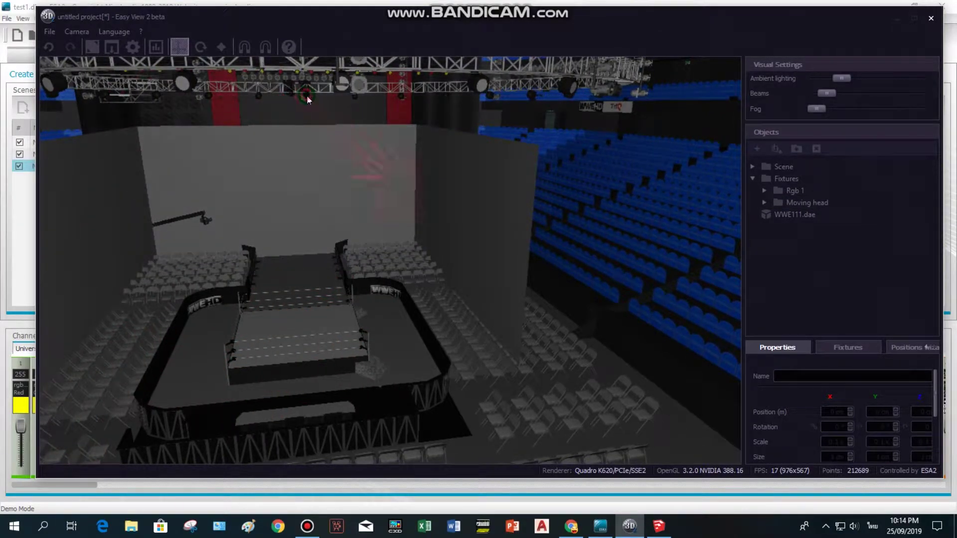
click(307, 98)
click(301, 144)
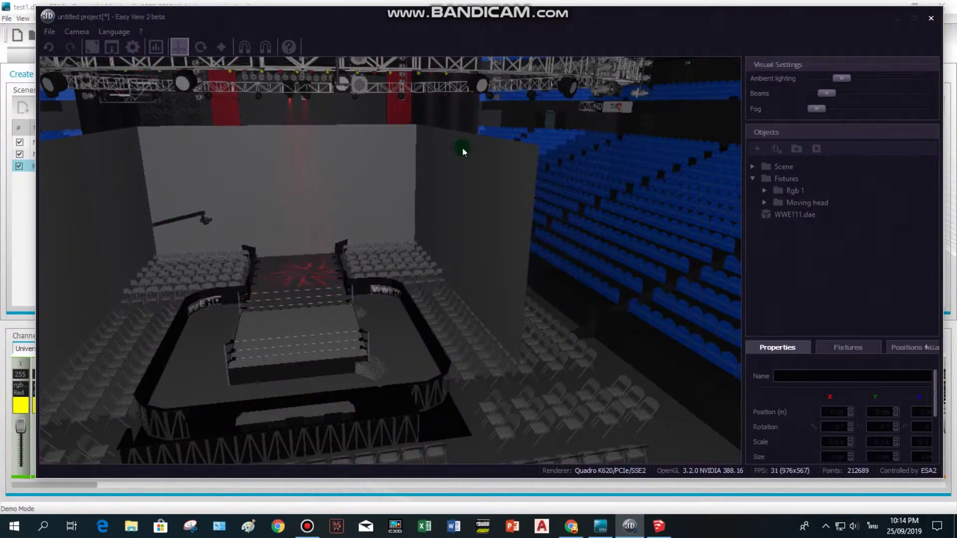
click(765, 202)
click(800, 214)
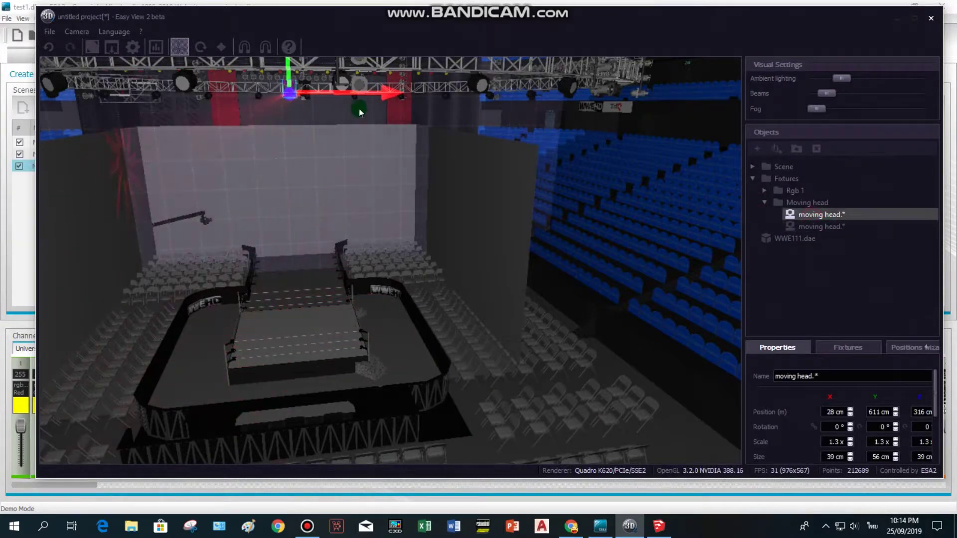
drag(398, 93, 379, 92)
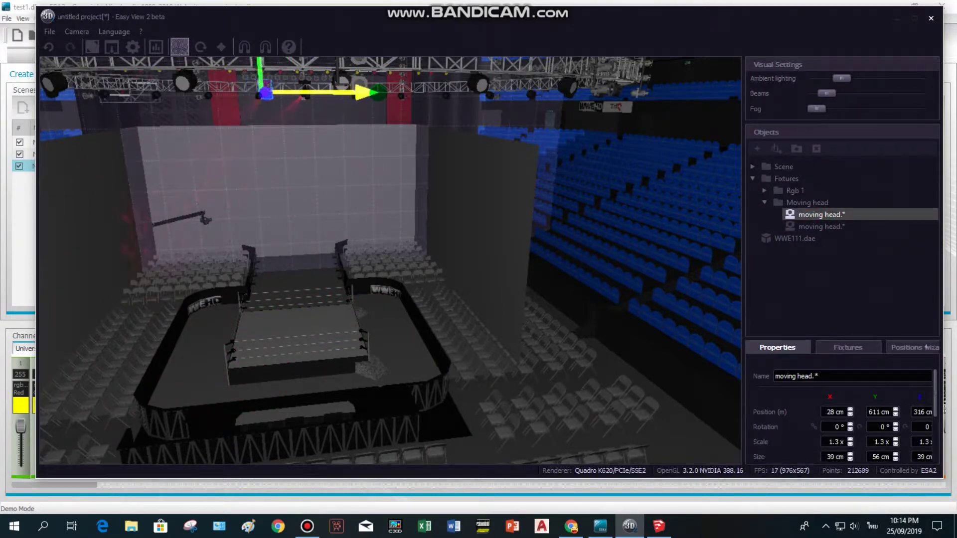
click(796, 227)
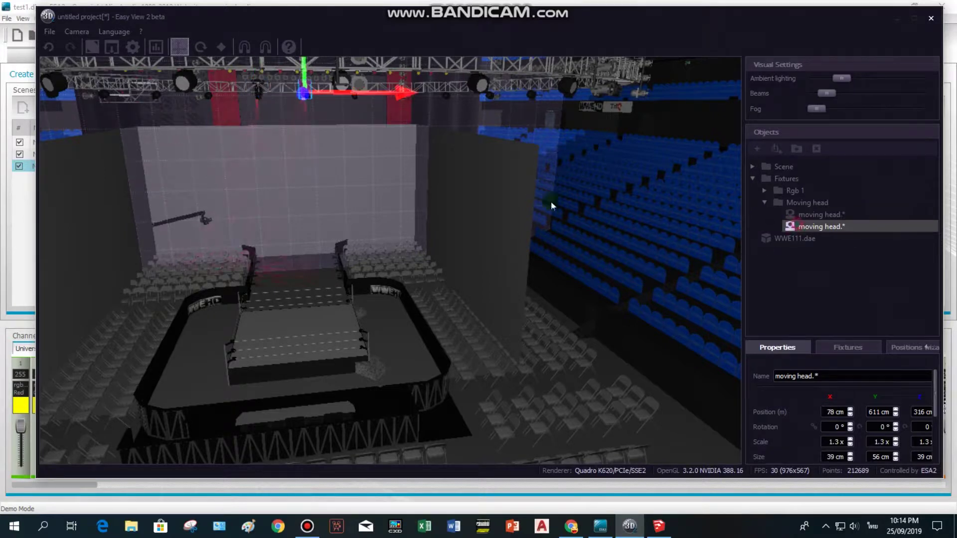
drag(354, 93, 408, 92)
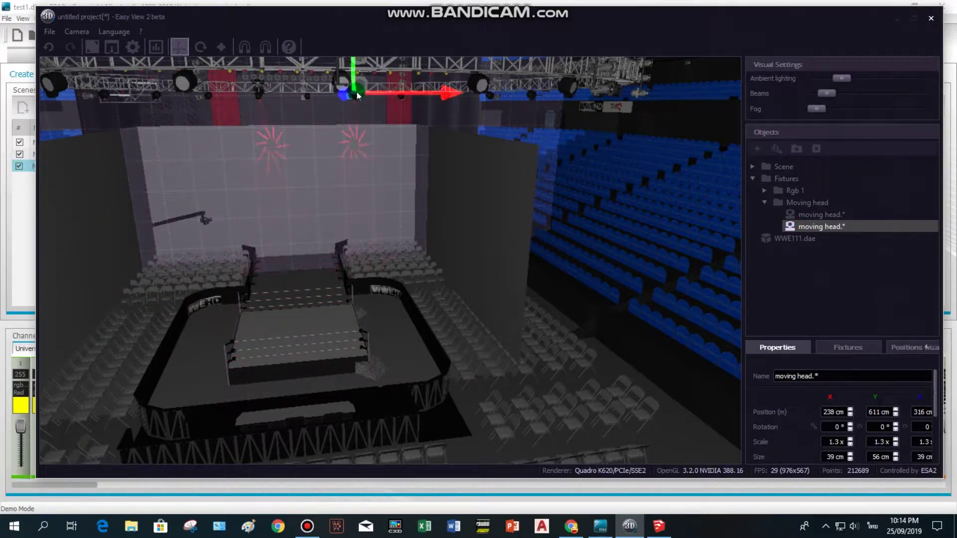
Expand the Rgb 1 group, select all its fixtures and shift them along X to about -77 cm
mouse_move(375, 214)
mouse_down()
mouse_move(357, 212)
mouse_move(401, 214)
mouse_move(380, 205)
mouse_move(391, 221)
mouse_up()
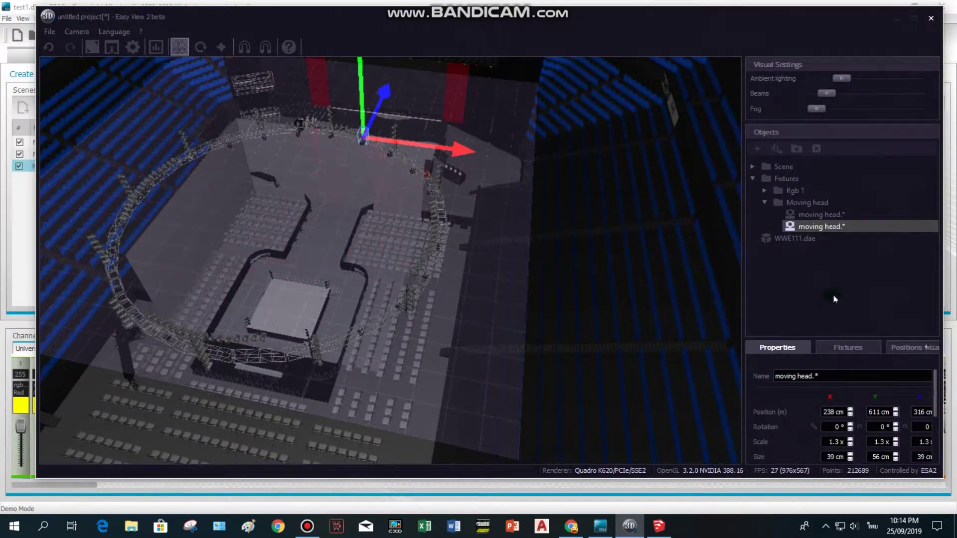
click(762, 192)
click(799, 204)
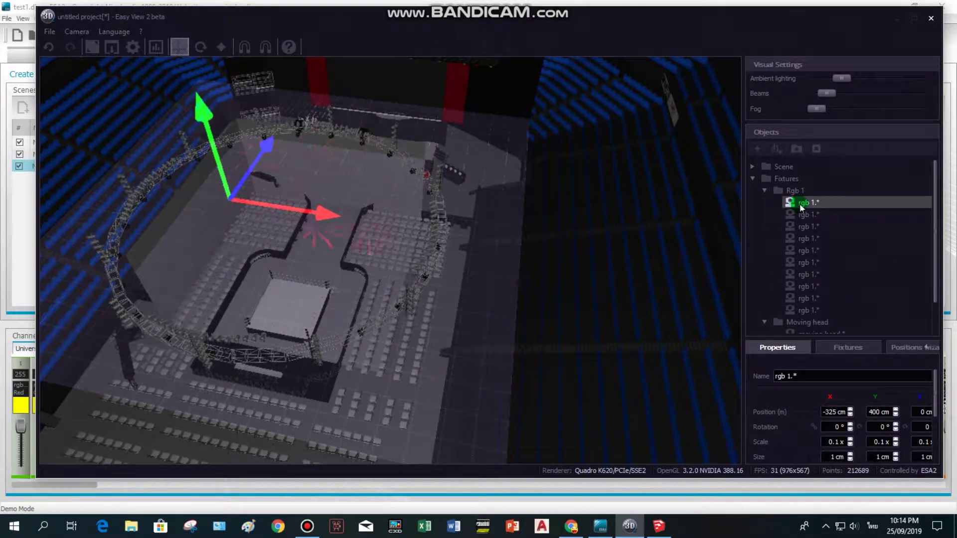
click(790, 198)
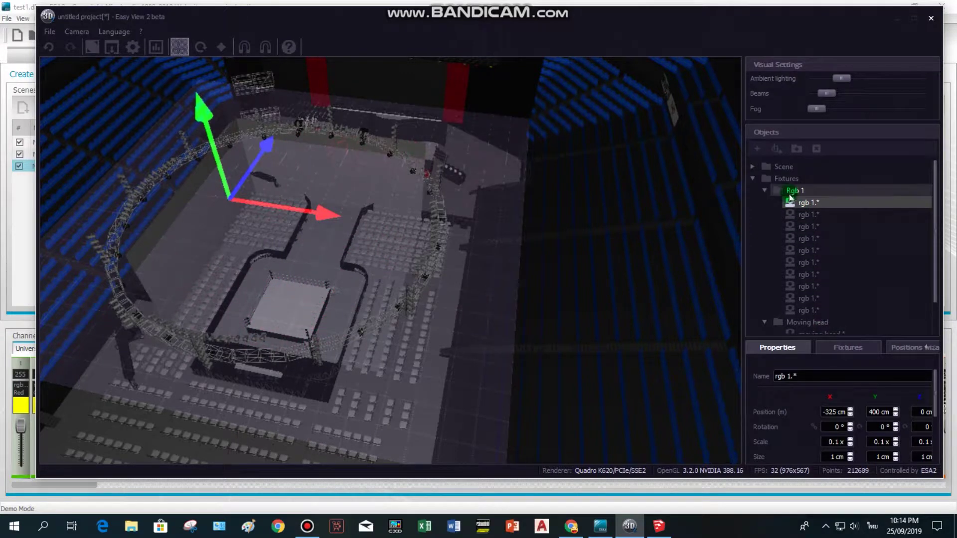
click(794, 192)
click(783, 180)
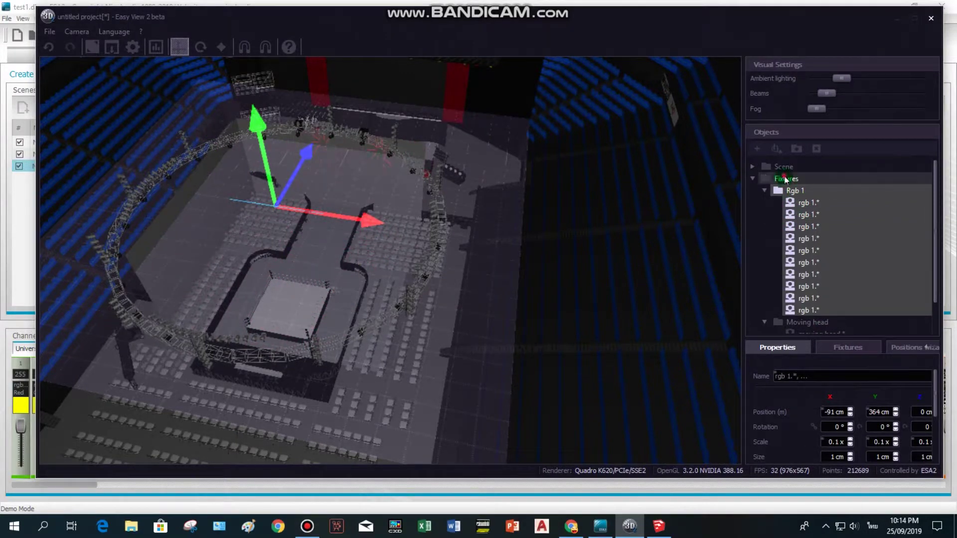
click(773, 261)
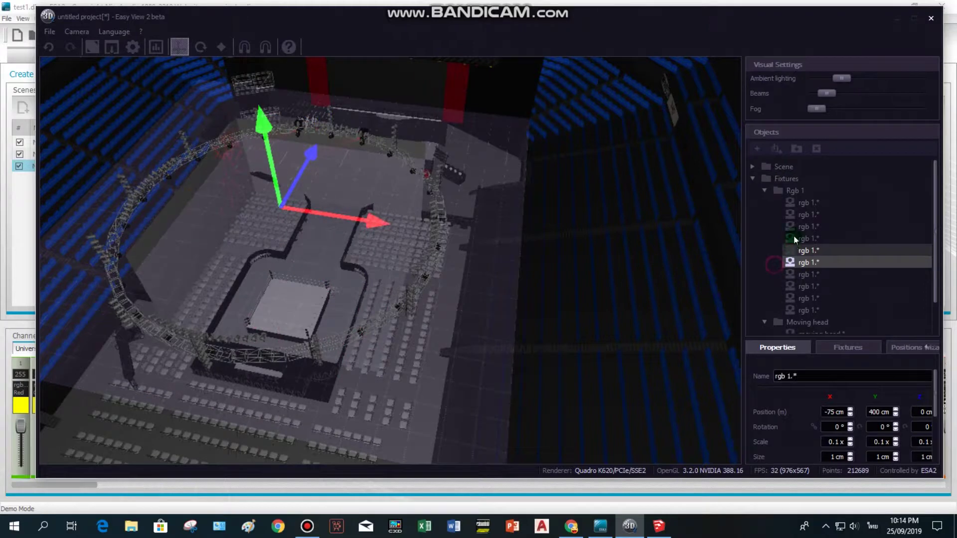
click(794, 193)
drag(359, 220, 307, 209)
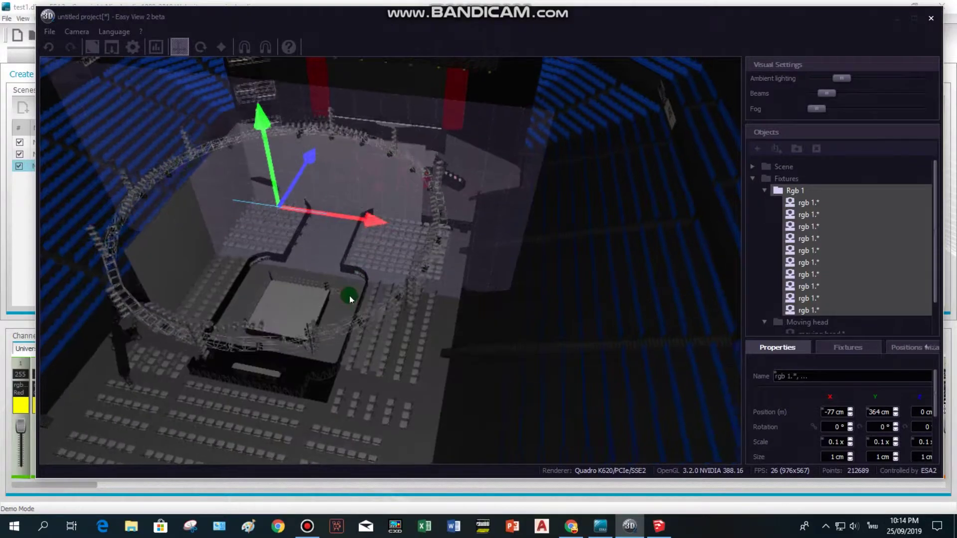
View the ring, truss and stage from the seating side with nothing selected
middle_drag(339, 293, 349, 326)
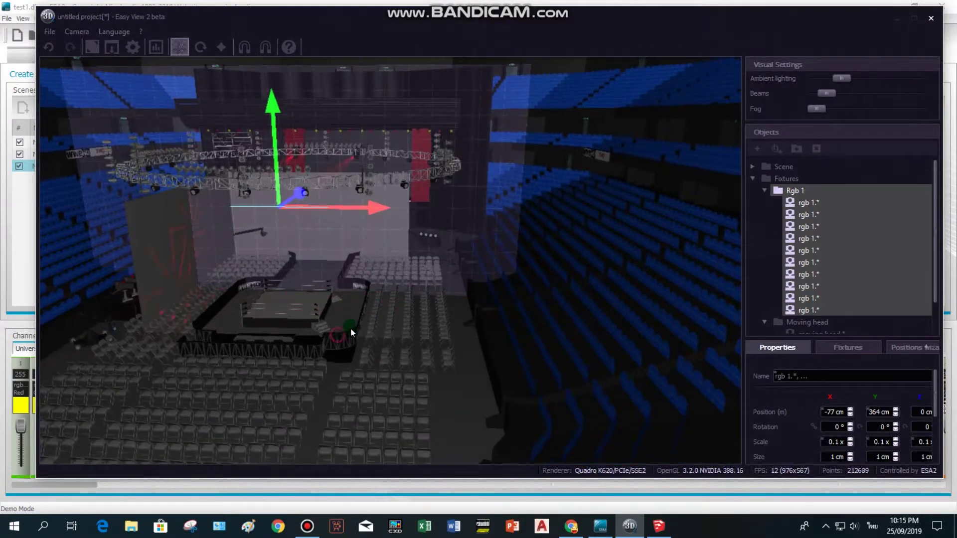
click(338, 334)
scroll(360, 323, down, 6)
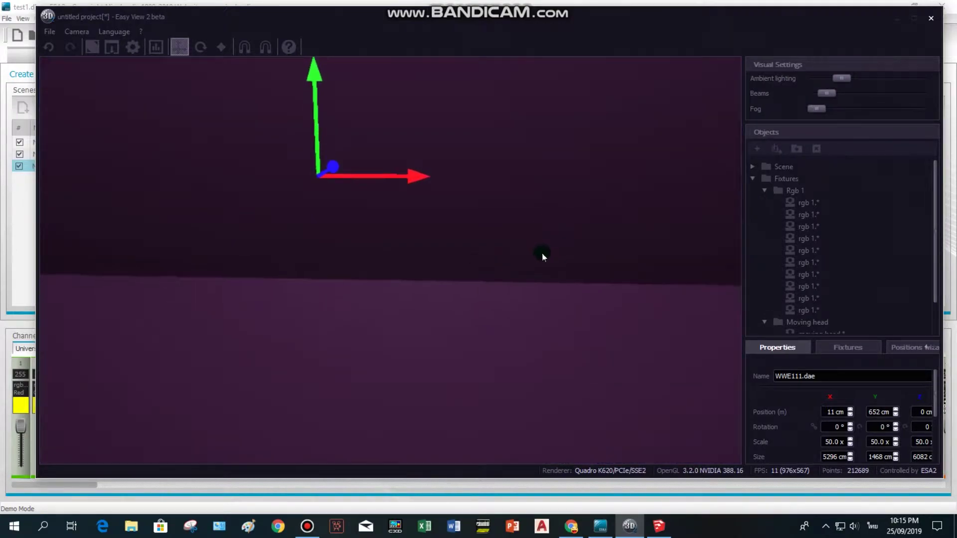
scroll(396, 169, up, 6)
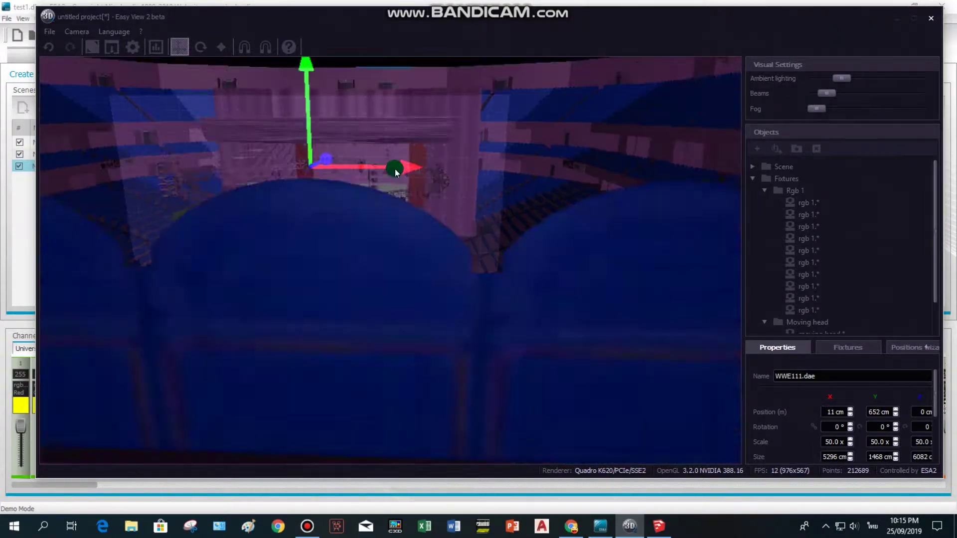
click(459, 314)
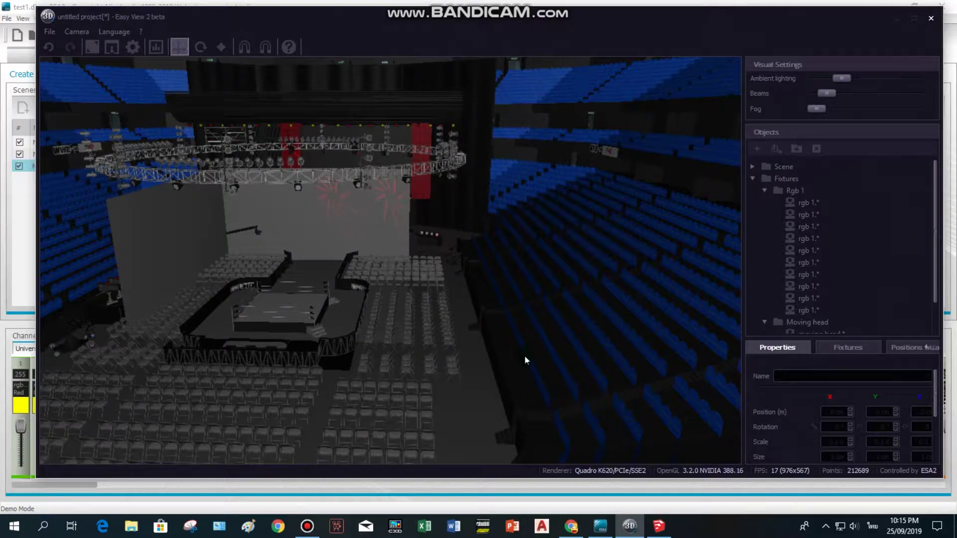
Move the visualizer window aside, switch to ESA2, and go through the setup page back to the scene editor
drag(736, 33, 955, 25)
click(219, 298)
click(47, 56)
click(104, 58)
click(172, 199)
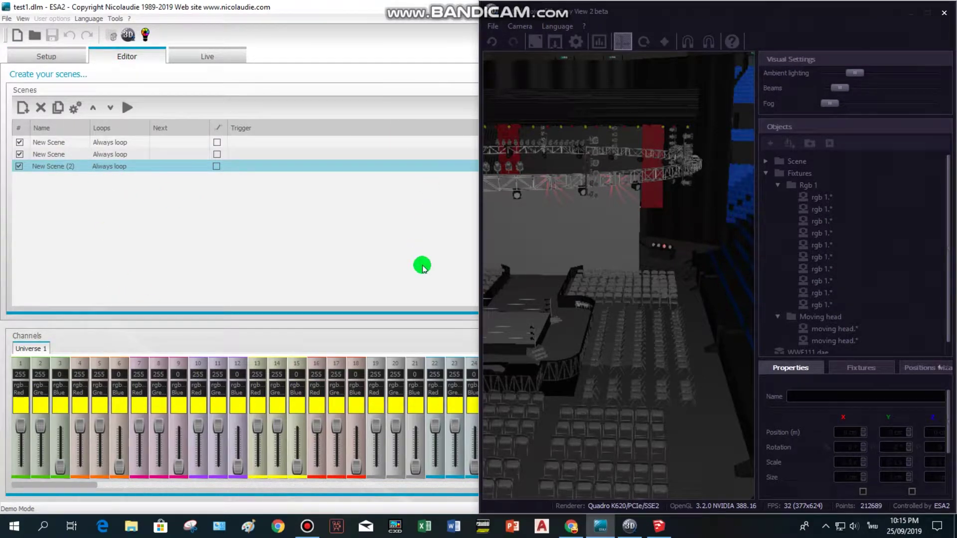
Open the scene builder and add a new scene to the scene list
click(111, 37)
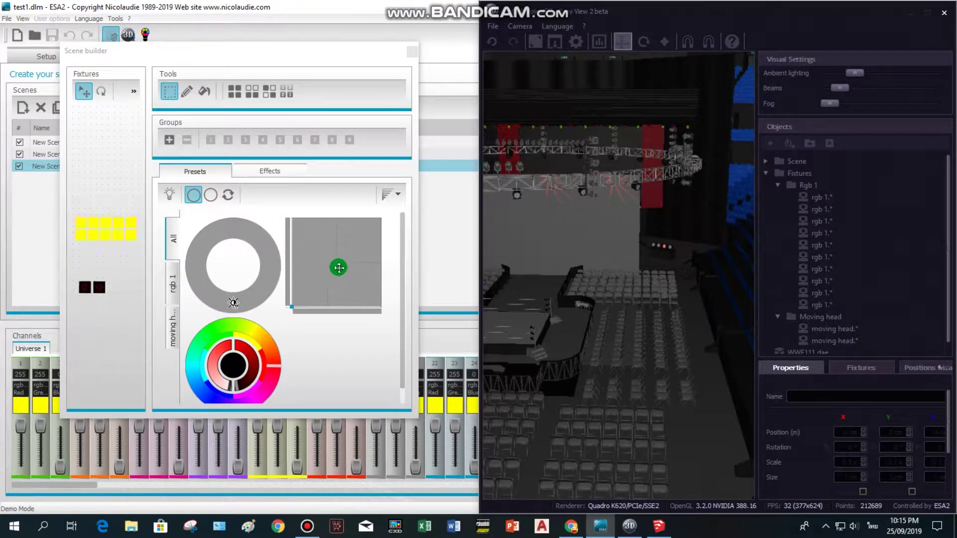
drag(130, 259, 213, 304)
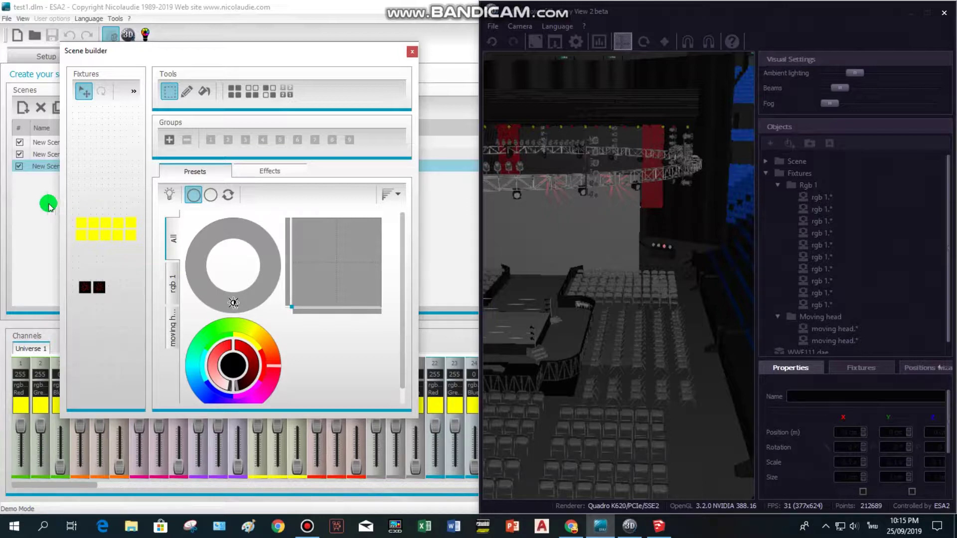
click(23, 107)
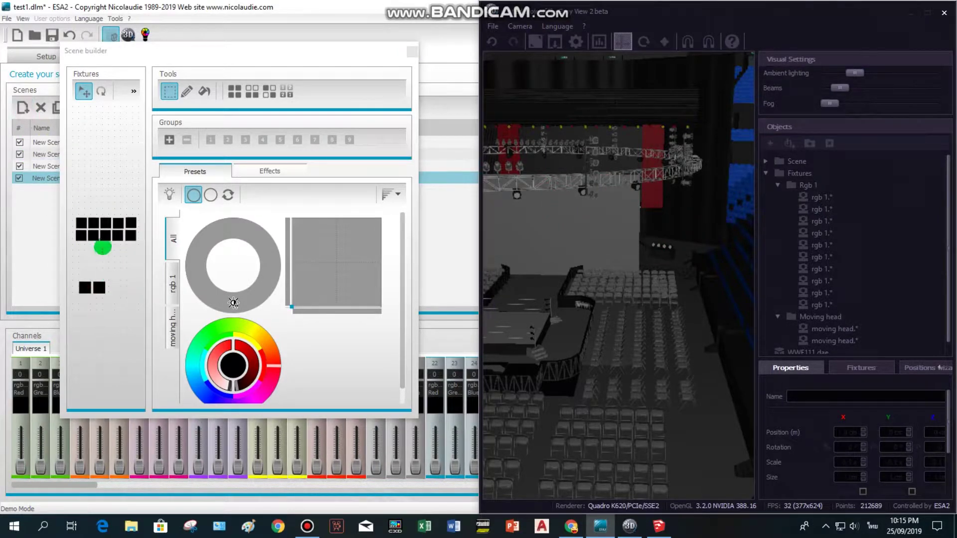
Select all ten rgb fixtures in the scene builder, turn them fully on and colour them yellow
drag(142, 254, 73, 209)
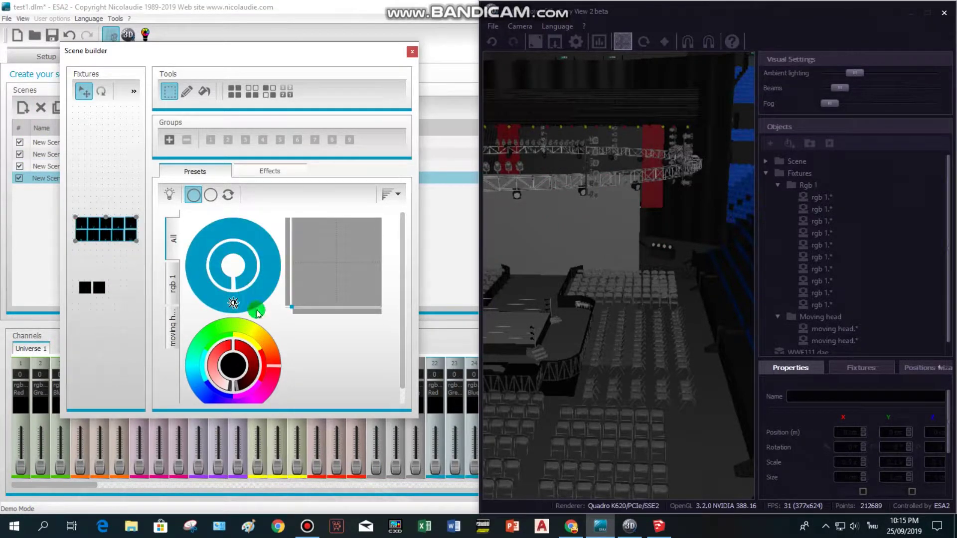
click(172, 195)
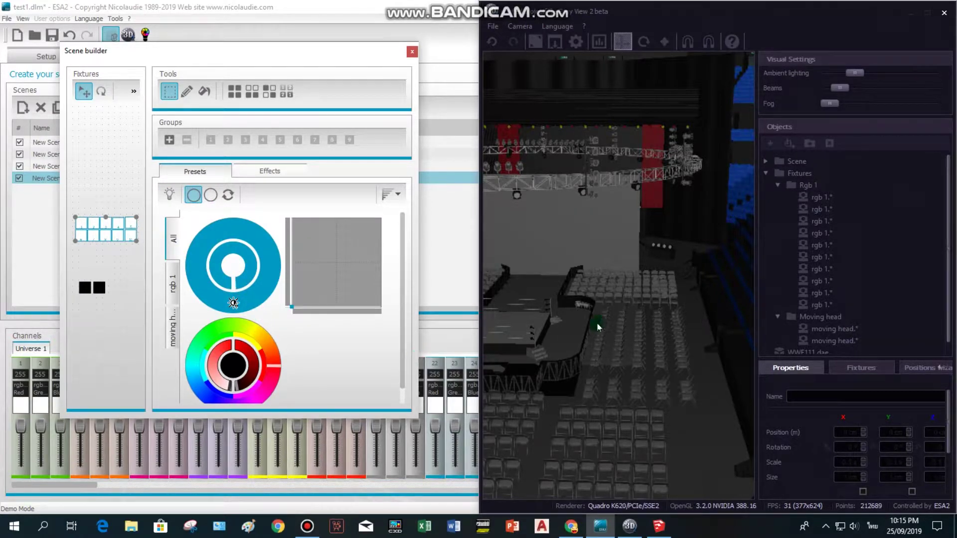
drag(599, 335, 551, 323)
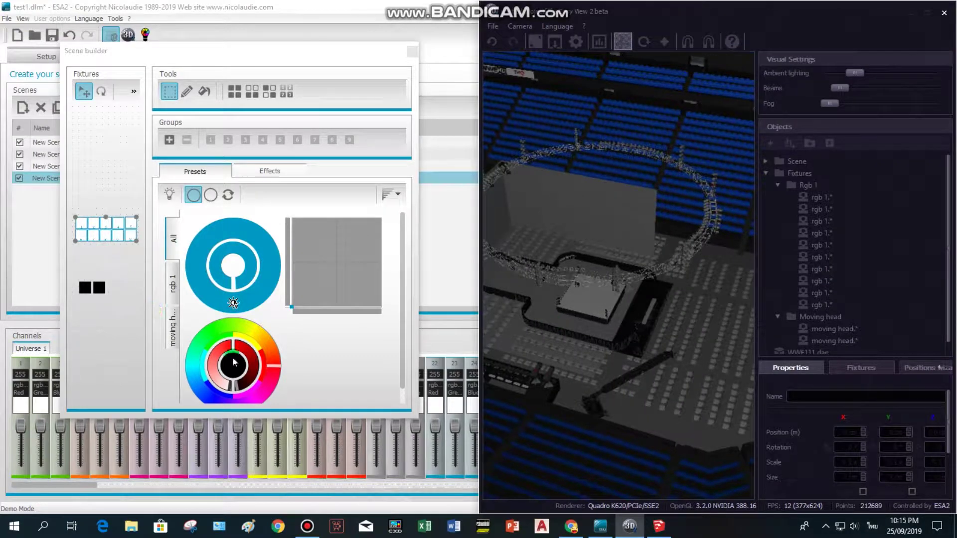
drag(248, 347, 256, 333)
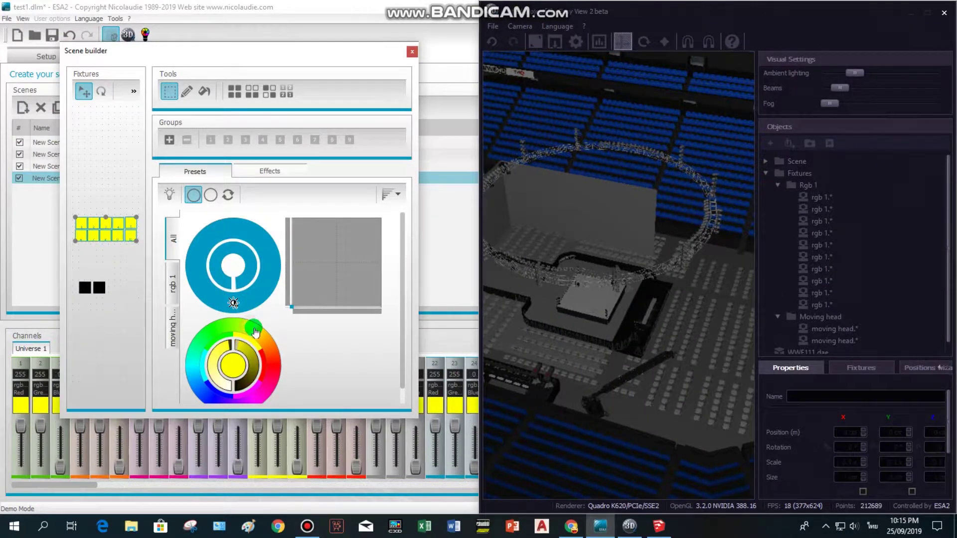
Examine the arena, ring and truss from several distances and angles for light from the yellow rgb fixtures
mouse_move(635, 314)
mouse_down()
mouse_move(600, 304)
mouse_move(634, 315)
mouse_up()
key(Left)
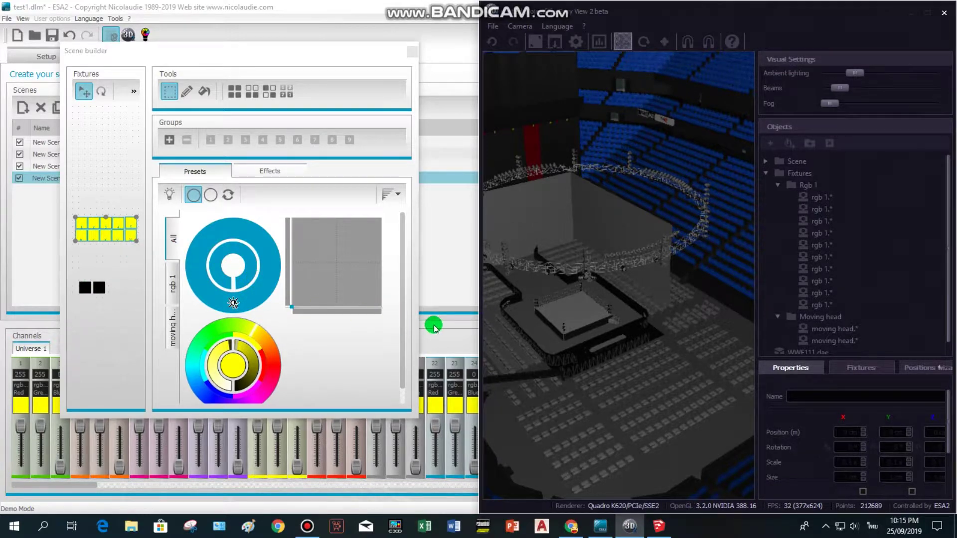
scroll(715, 273, down, 5)
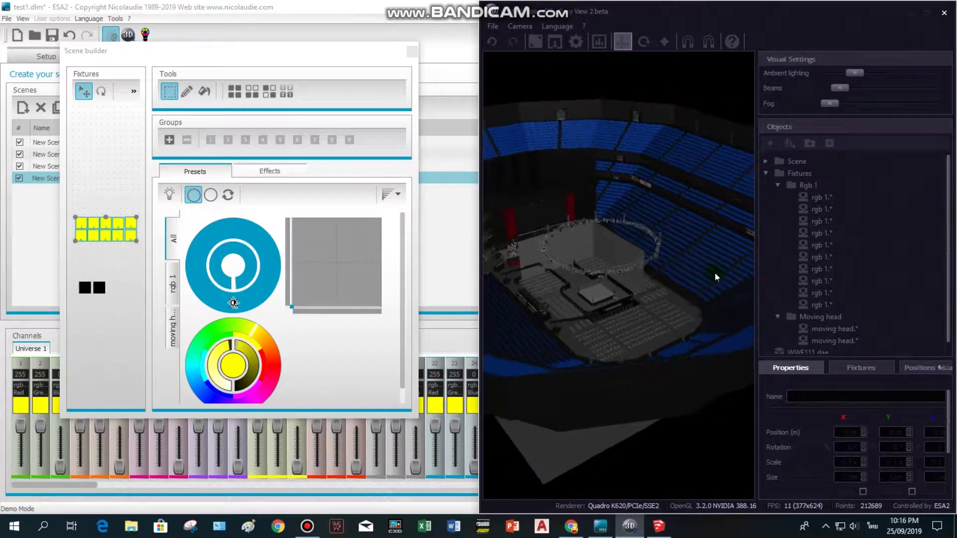
key(Up)
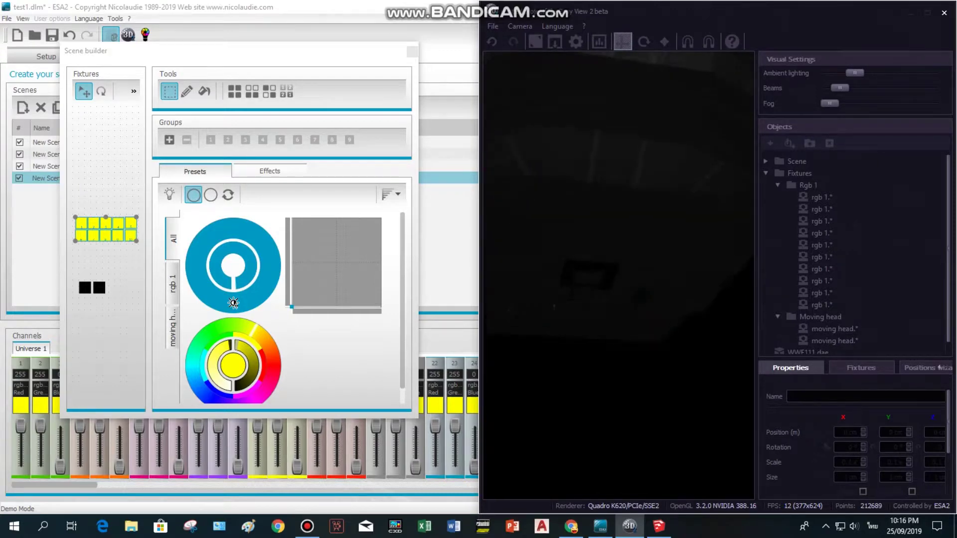
key(Down)
drag(486, 266, 432, 294)
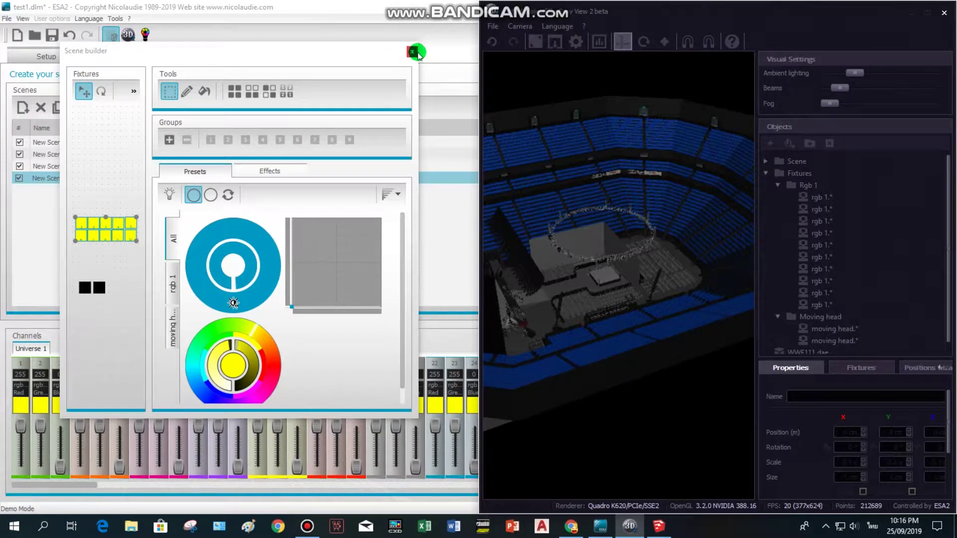
Recolour the selected fixtures red, show the rgb 1 presets, and dismiss the colour selection dialog unchanged
click(272, 368)
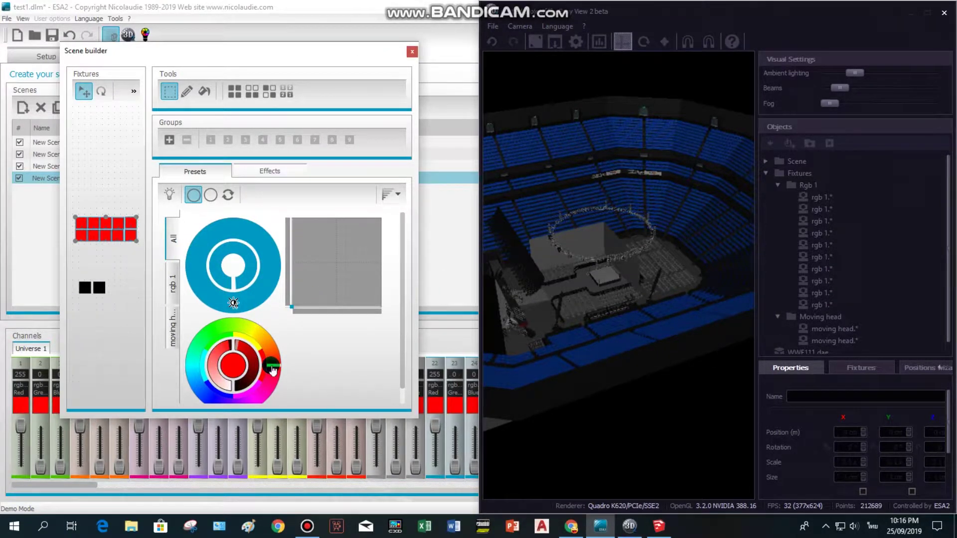
click(173, 291)
click(232, 264)
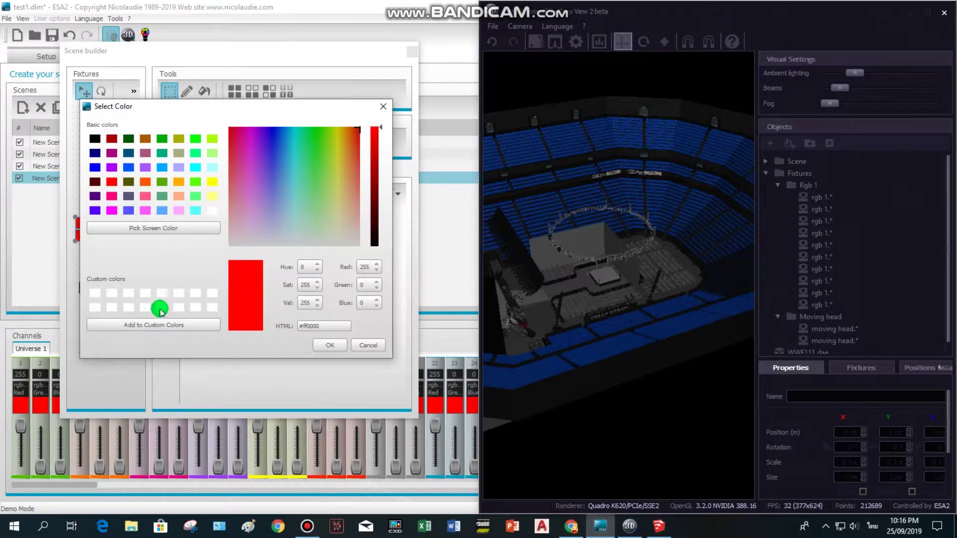
click(383, 107)
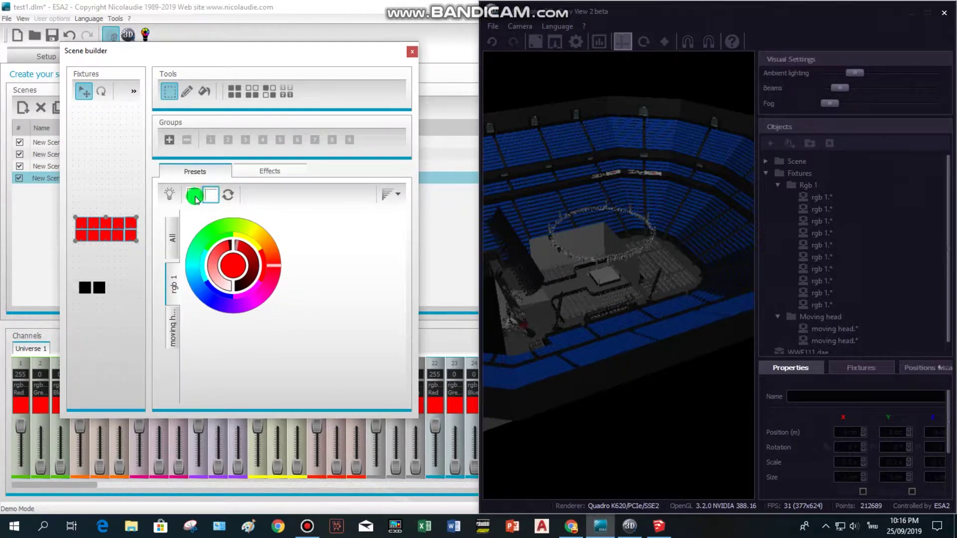
Turn the rgb fixtures fully on, apply red #ff0000 through the colour dialog, and close the scene builder
click(173, 195)
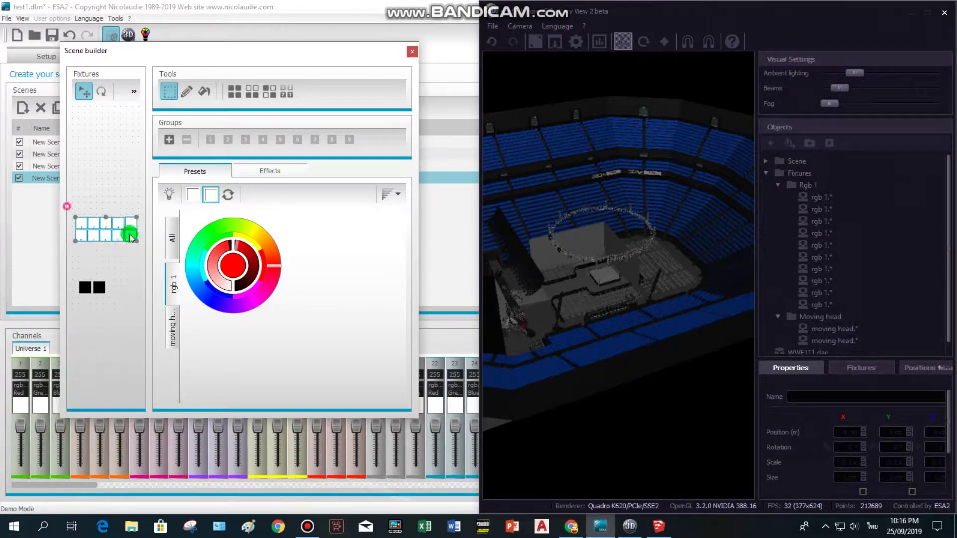
click(230, 265)
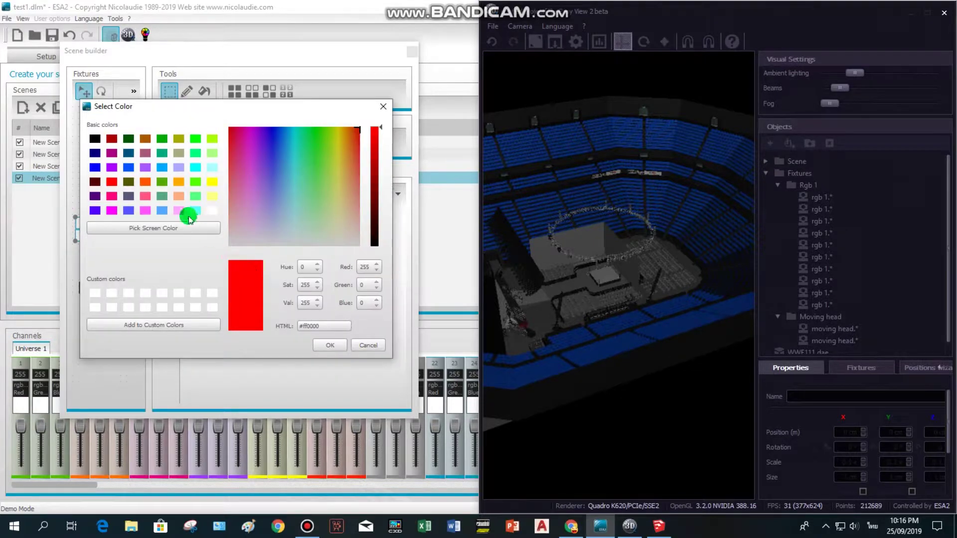
click(333, 344)
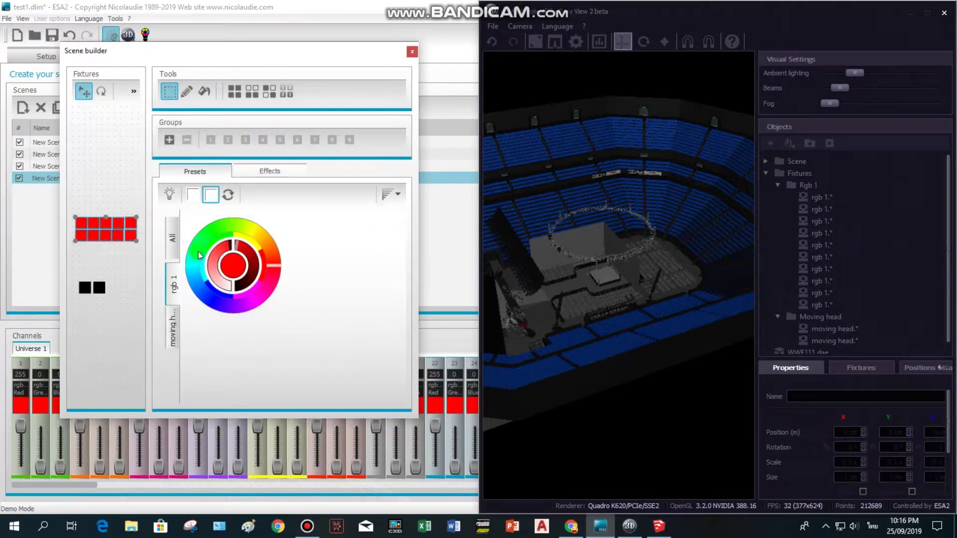
click(412, 52)
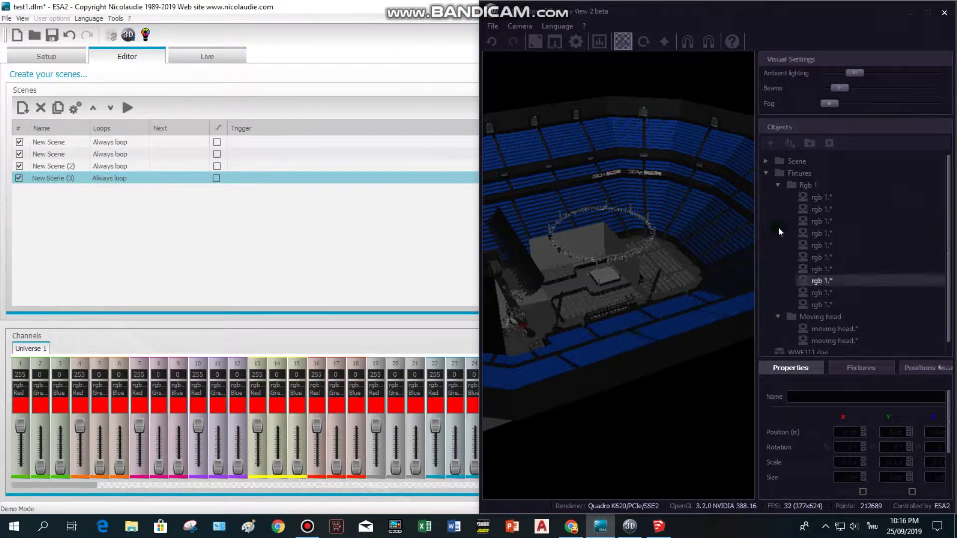
Widen the visualizer window, select the first fixture of the Rgb 1 group and lower it to 397 cm in Y
click(813, 198)
scroll(589, 264, up, 5)
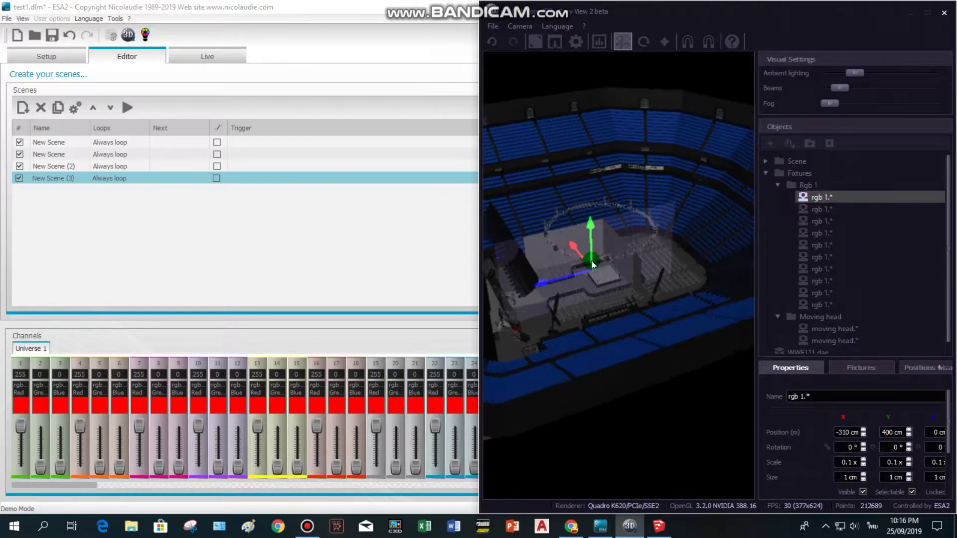
drag(574, 261, 212, 303)
drag(441, 255, 408, 266)
scroll(402, 259, up, 4)
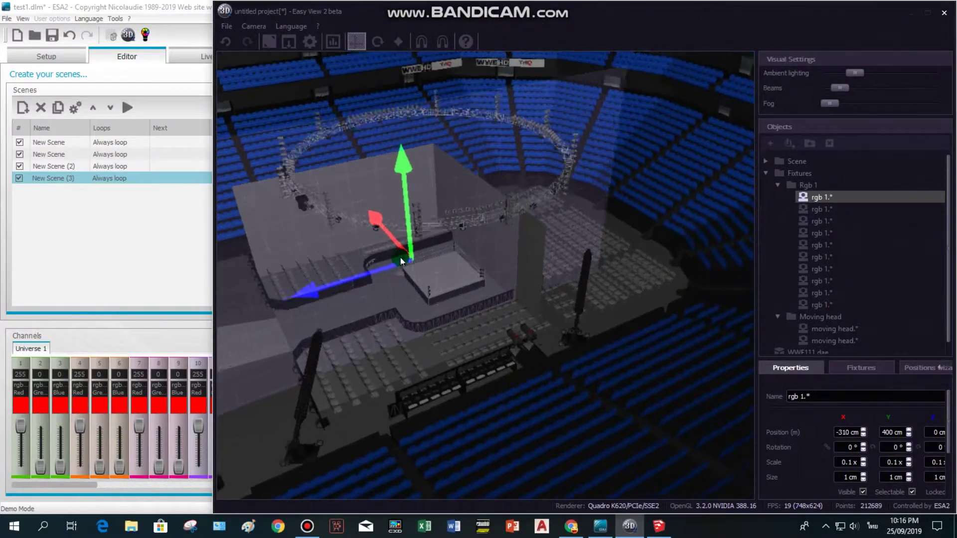
drag(390, 291, 359, 268)
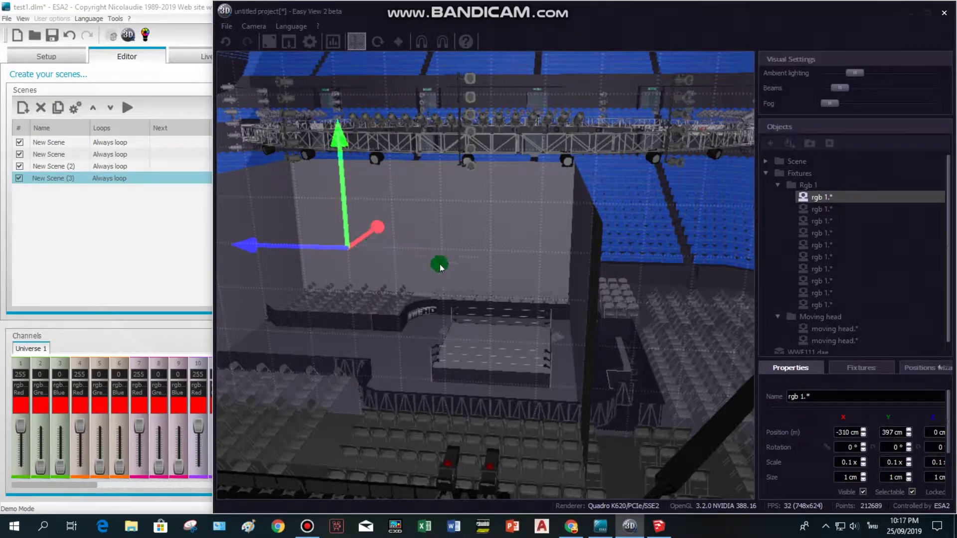
Check the first rgb fixture's patch settings and position wizard options, compare the second fixture's placement, and clear the selection
click(810, 199)
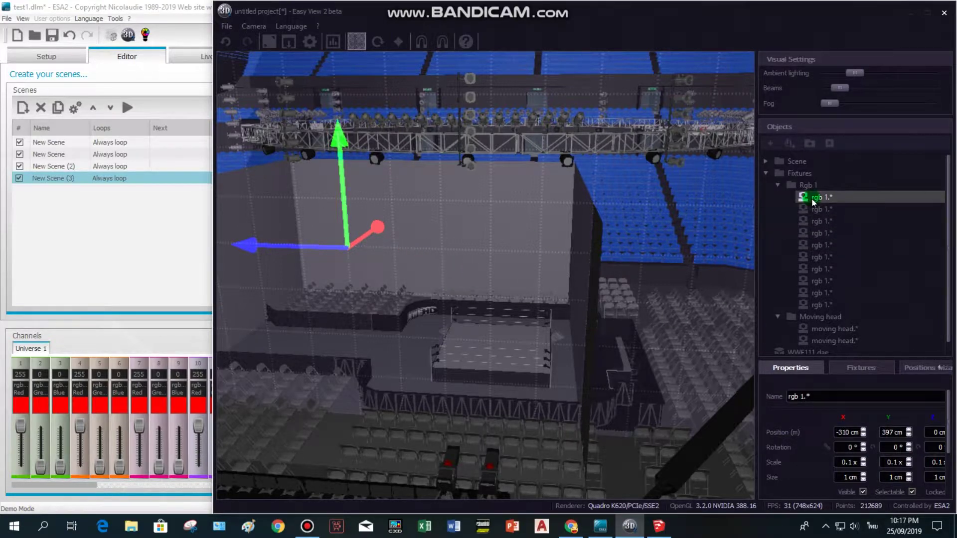
click(862, 371)
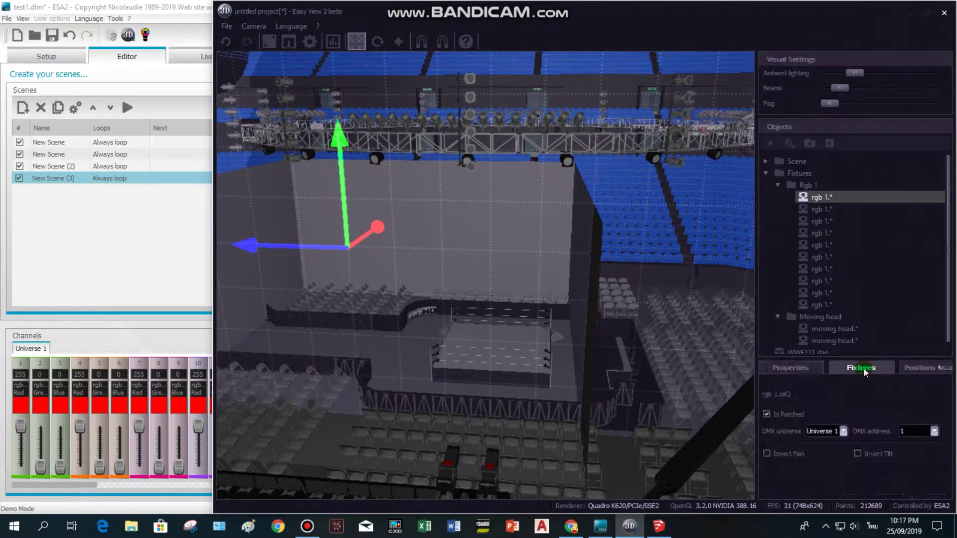
click(930, 369)
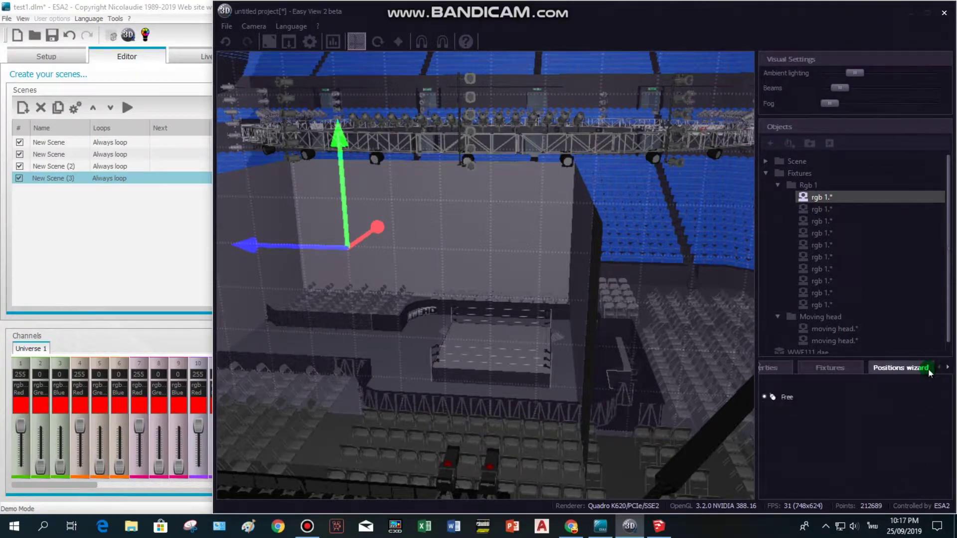
click(820, 210)
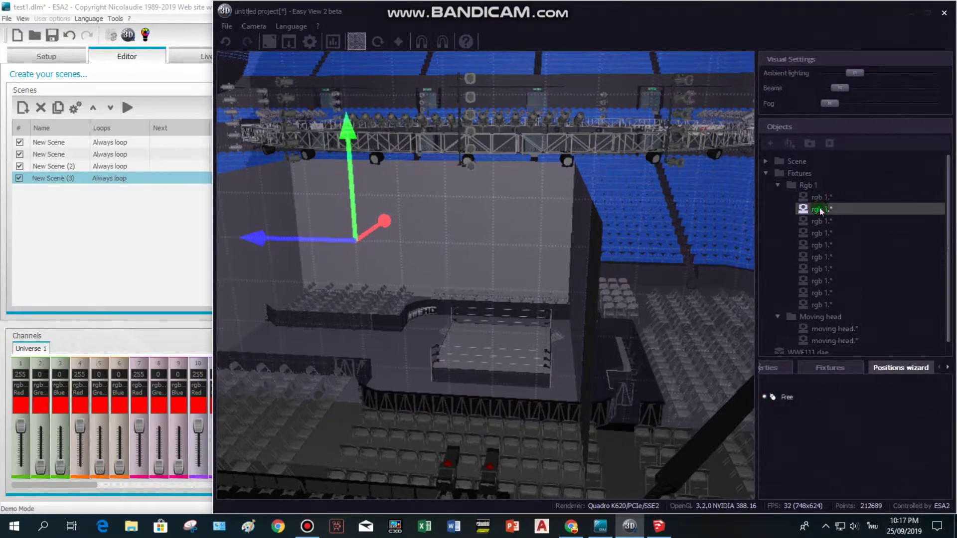
click(825, 200)
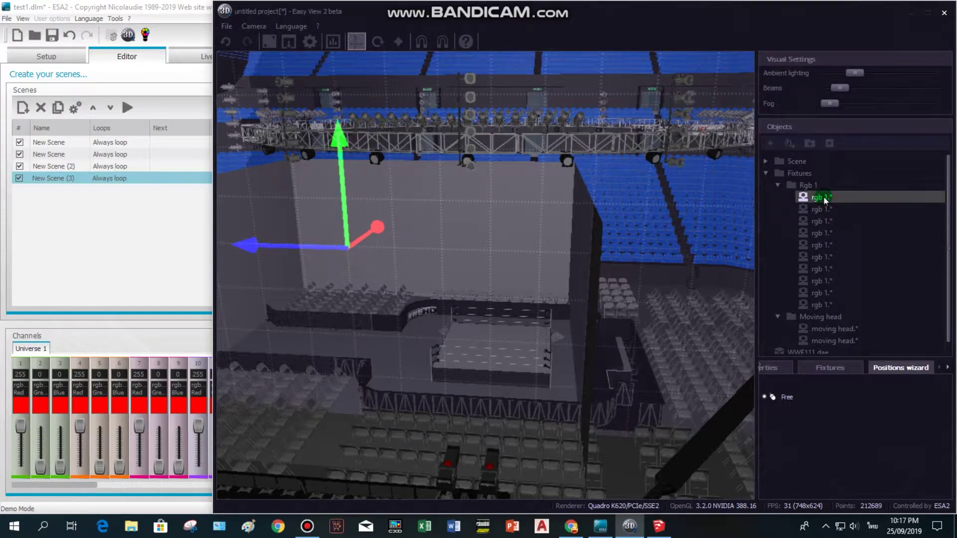
click(820, 198)
click(357, 263)
drag(398, 275, 388, 265)
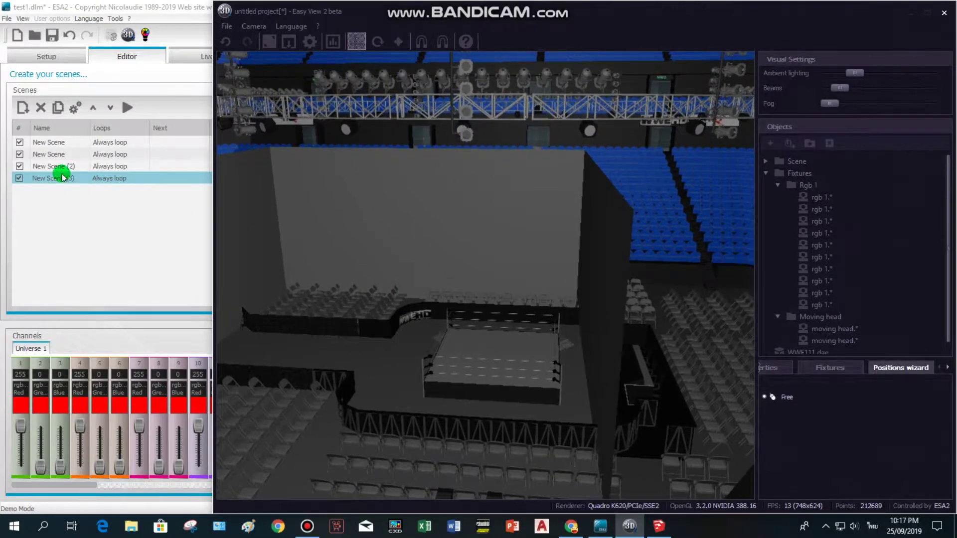
Switch to ESA2's fixture setup page and move the visualizer window aside to uncover the patch grid
click(49, 59)
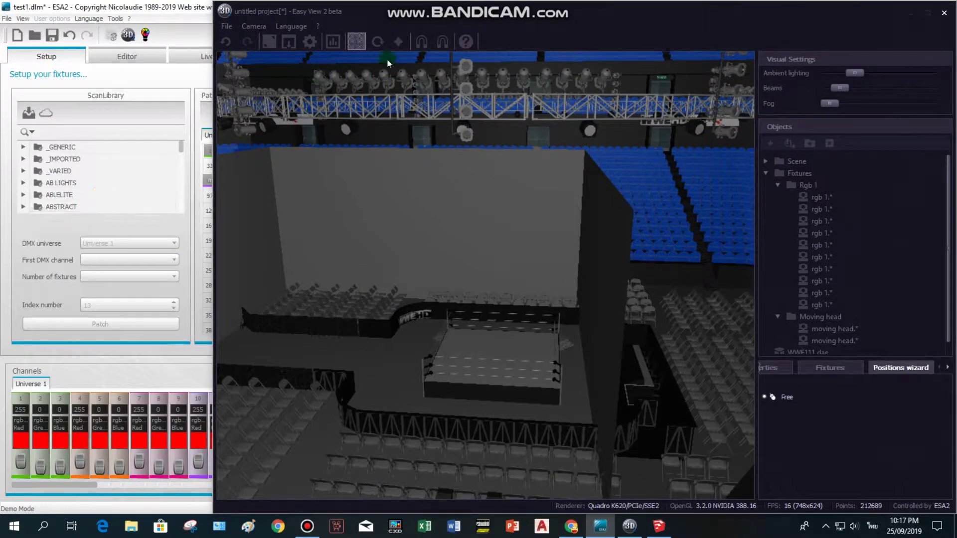
drag(519, 14, 799, 60)
click(292, 139)
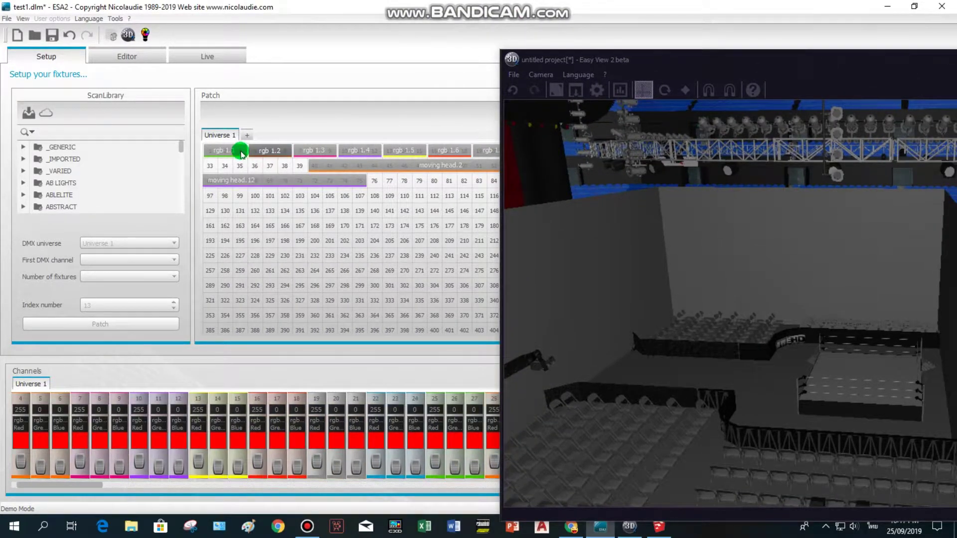
Expand the _GENERIC folder of the fixture library, enlarge the library area and browse its fixture types
click(23, 147)
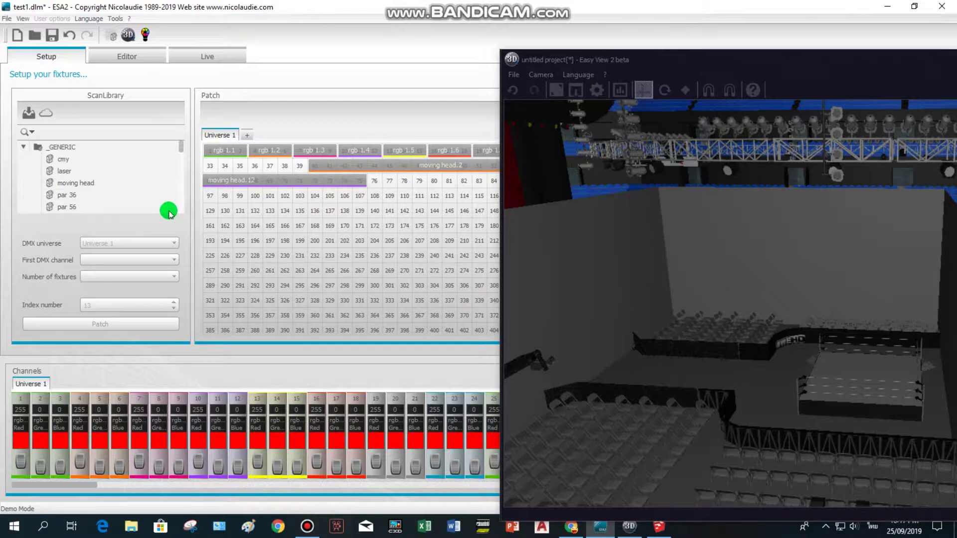
drag(216, 356, 223, 384)
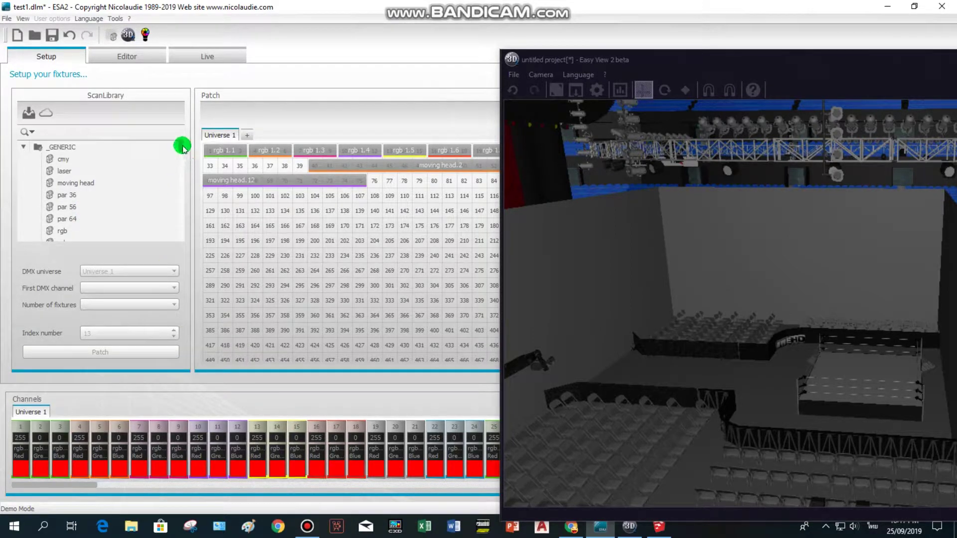
scroll(183, 150, down, 3)
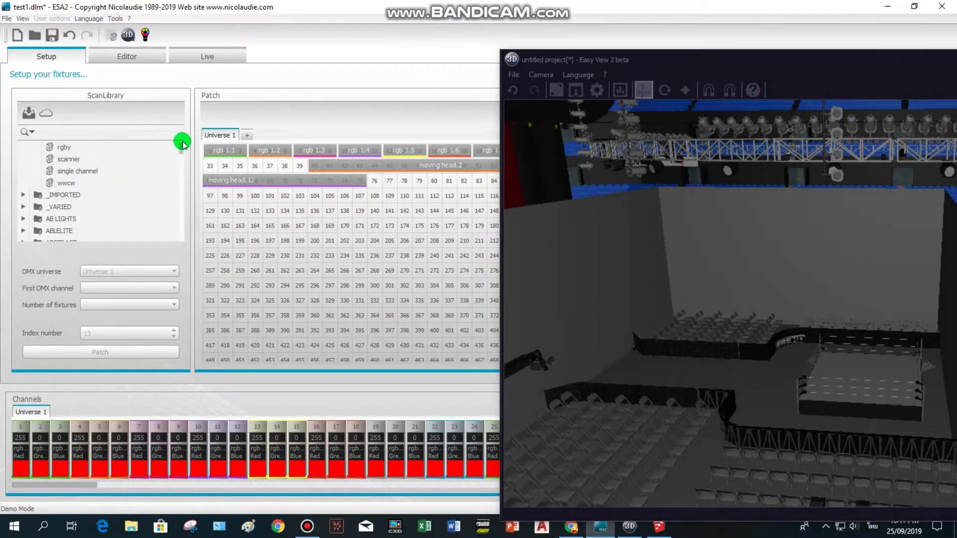
click(180, 147)
Patch one generic rgba fixture at channel 31 of Universe 1 and select it in the patch grid
click(75, 231)
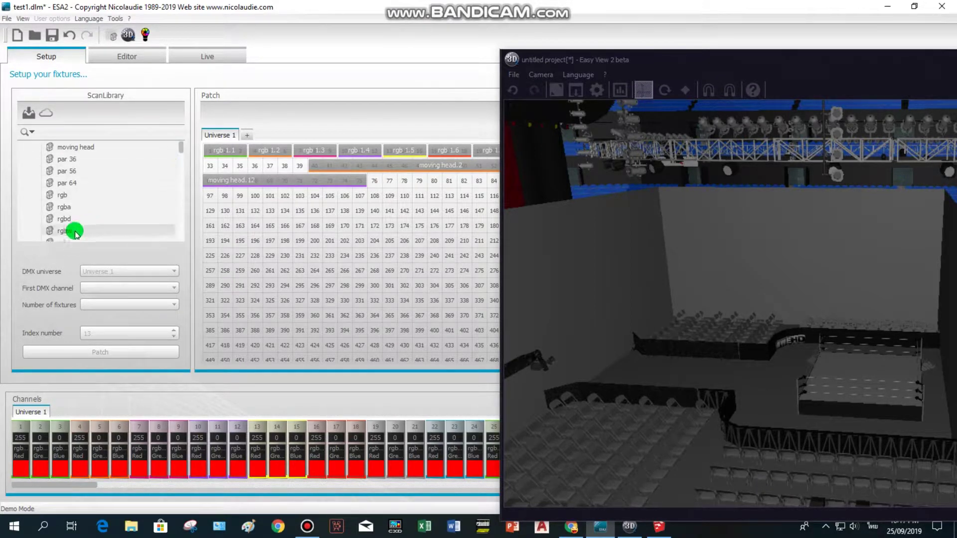
click(70, 206)
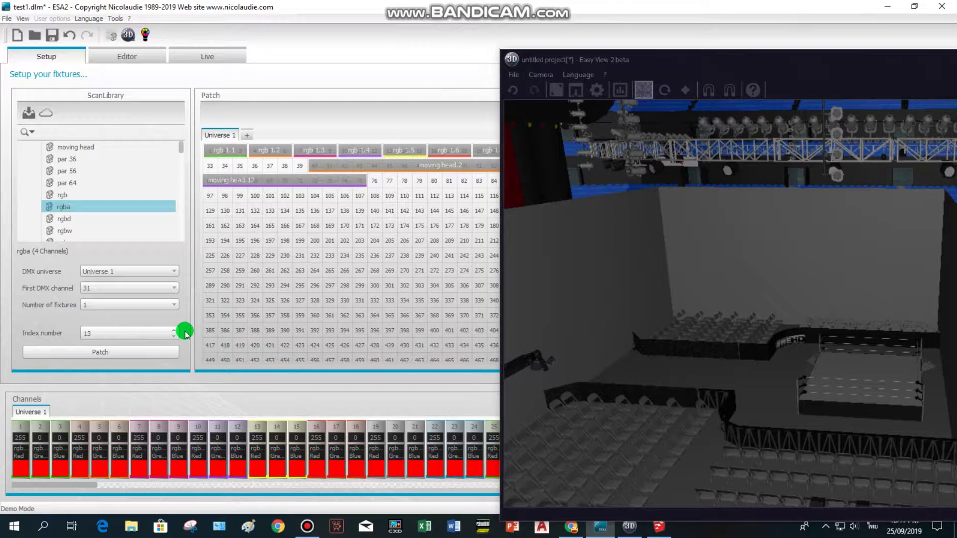
click(171, 305)
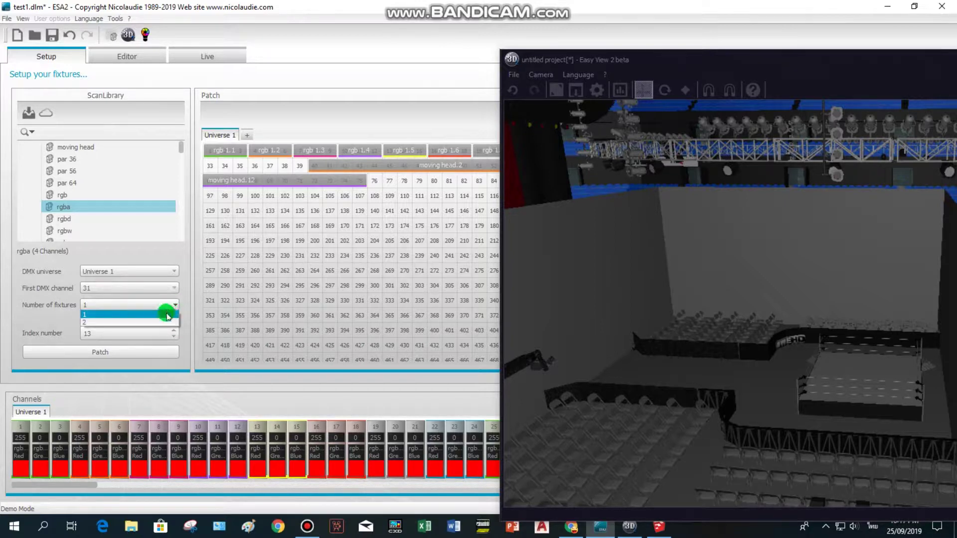
click(167, 315)
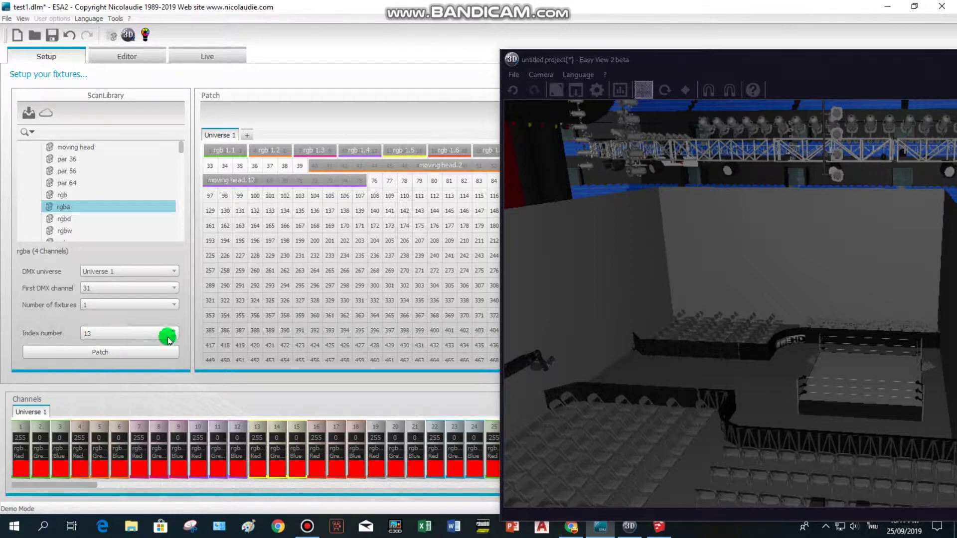
click(112, 351)
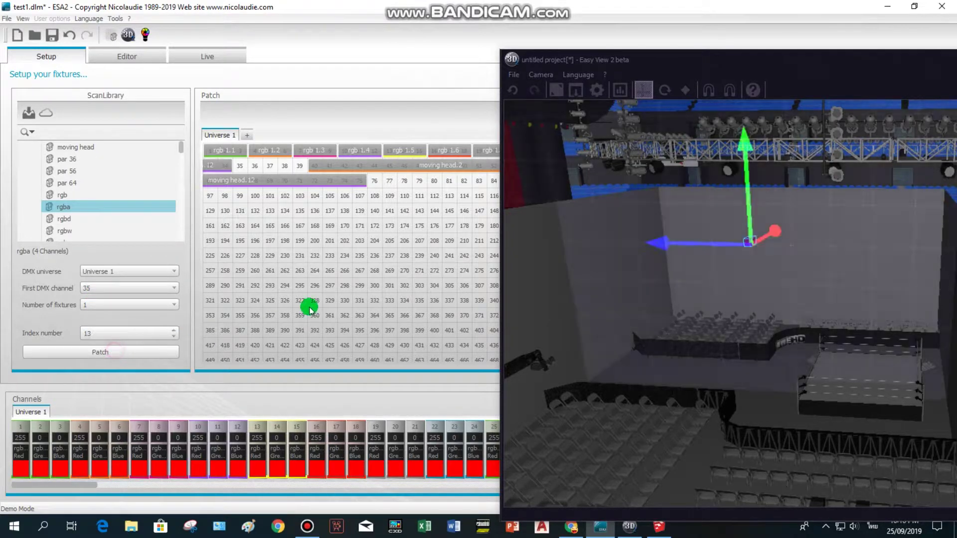
click(228, 167)
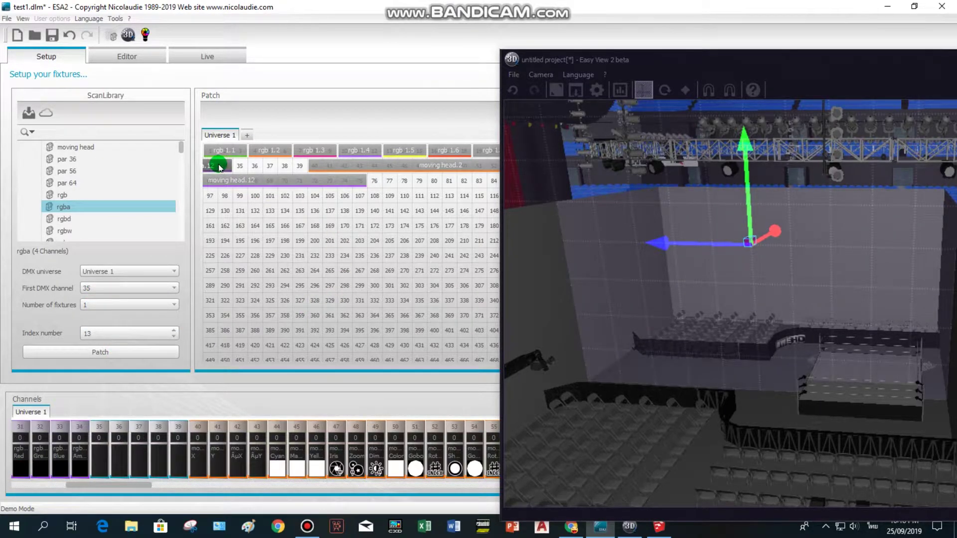
Move the rgba fixture to channel 77 of Universe 1 and open the scene builder in the scene editor
drag(218, 167, 423, 181)
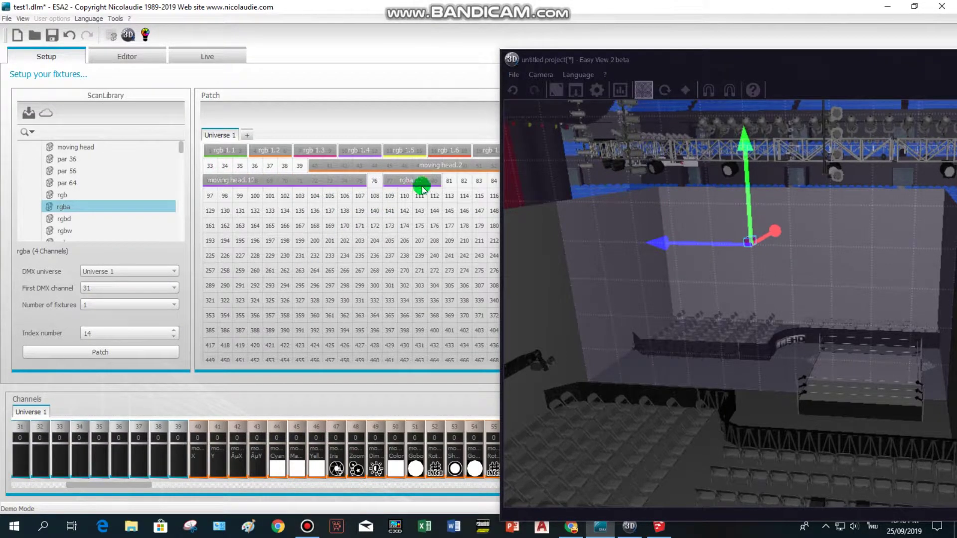
click(443, 184)
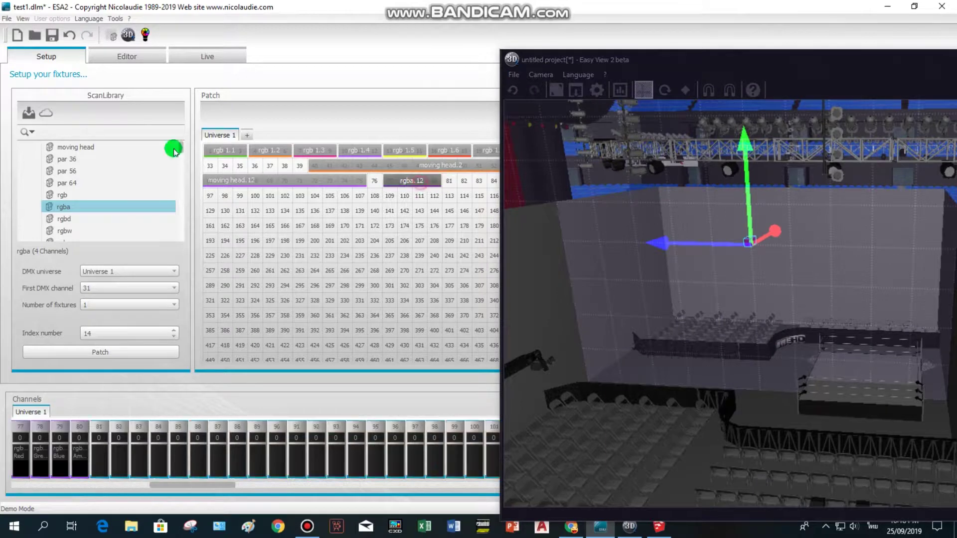
click(126, 58)
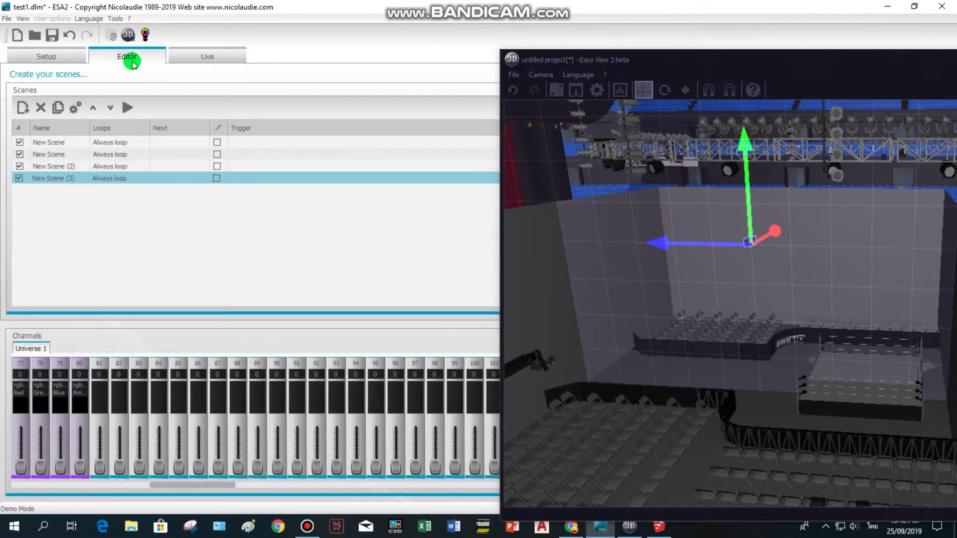
click(111, 34)
Place the rgba fixture below the red rgb block in the scene builder, turn it fully on and colour it yellow
drag(80, 295, 94, 250)
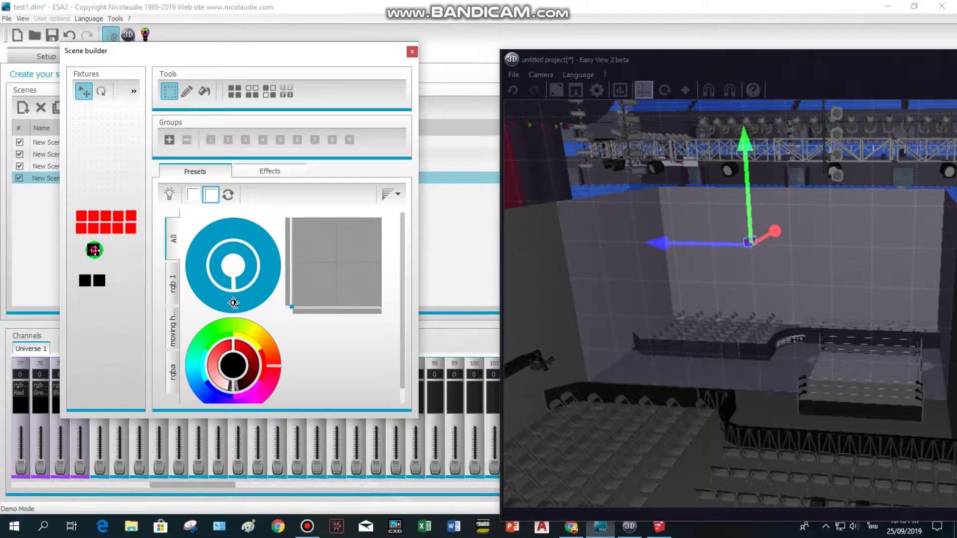
click(188, 197)
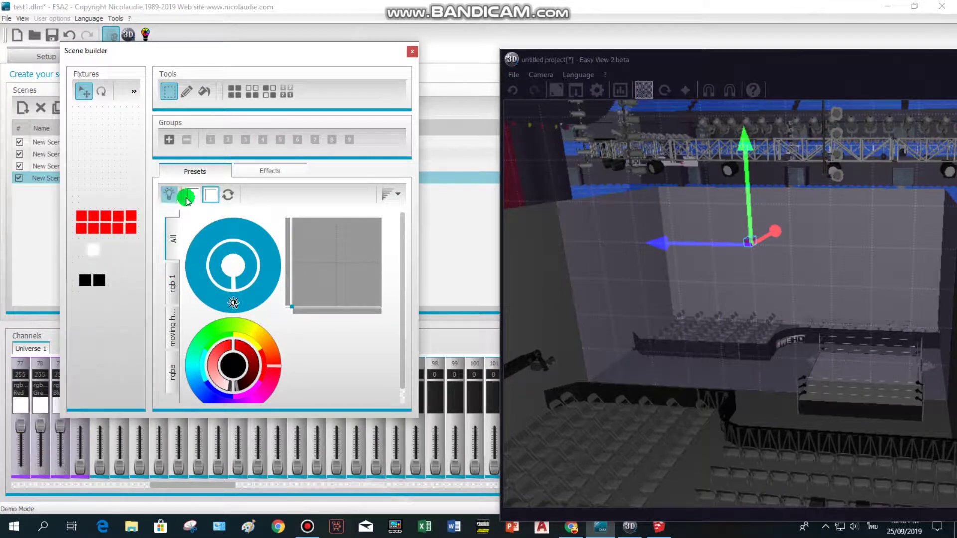
mouse_move(776, 299)
mouse_down()
mouse_move(780, 289)
mouse_move(774, 316)
mouse_move(779, 297)
mouse_up()
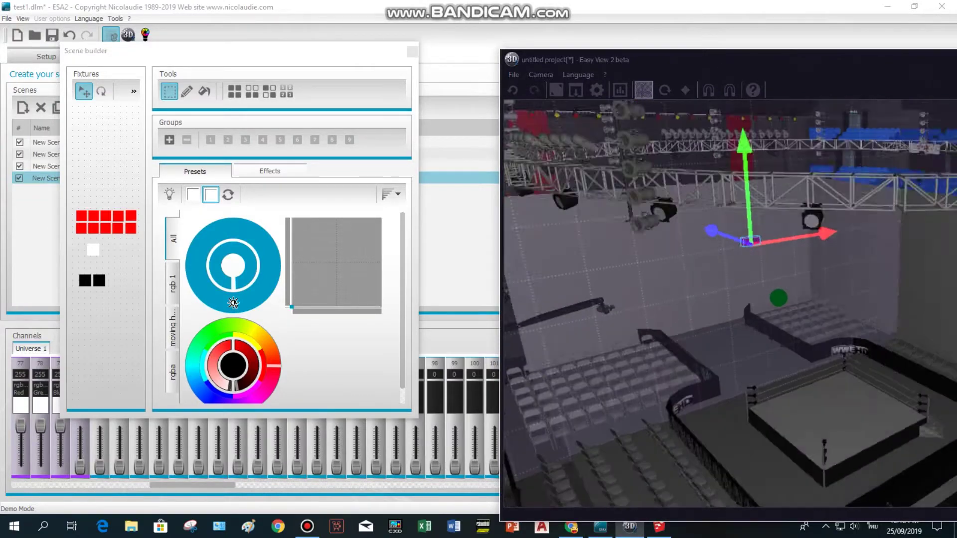
click(254, 341)
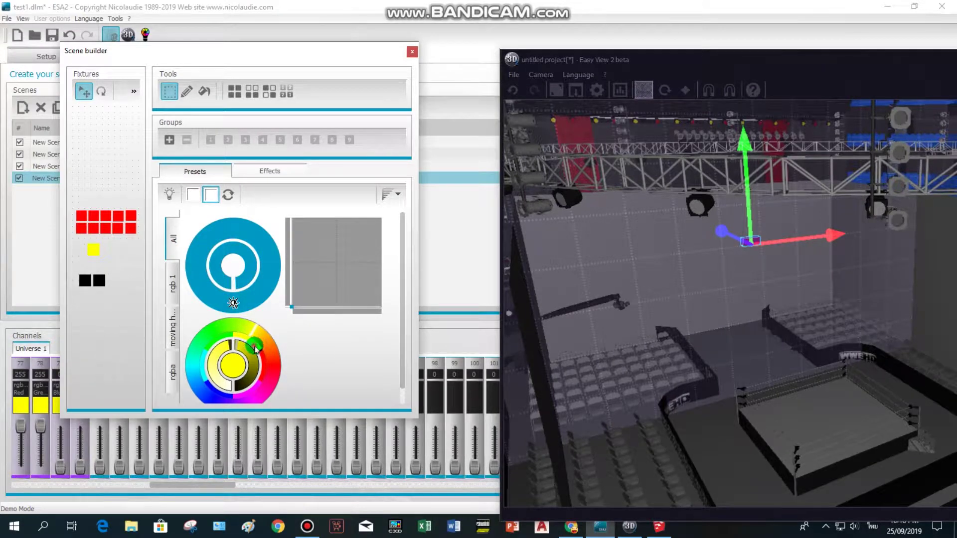
Clear the fixture selection in the visualizer and raise the scene's top plane above the truss ring
click(741, 360)
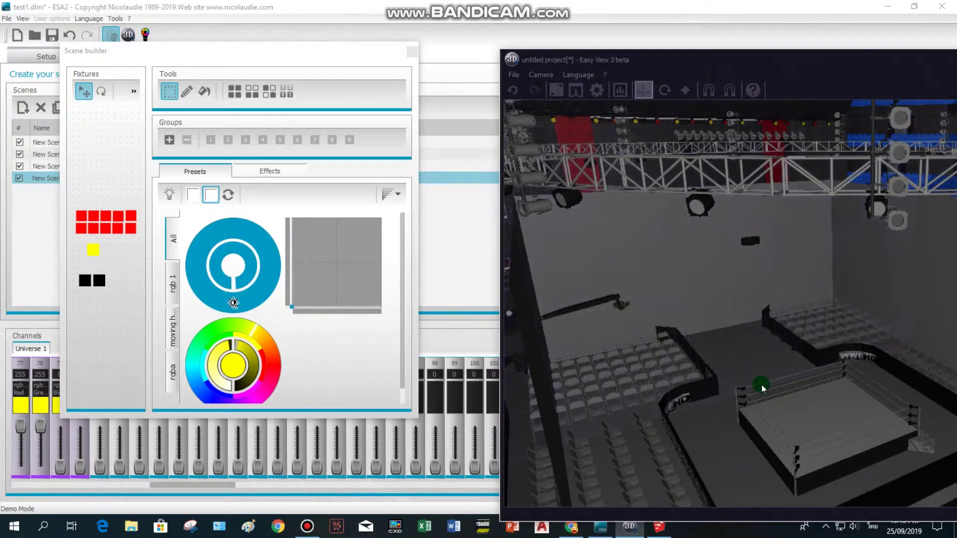
mouse_move(758, 382)
middle_down()
mouse_move(747, 372)
mouse_move(755, 383)
middle_up()
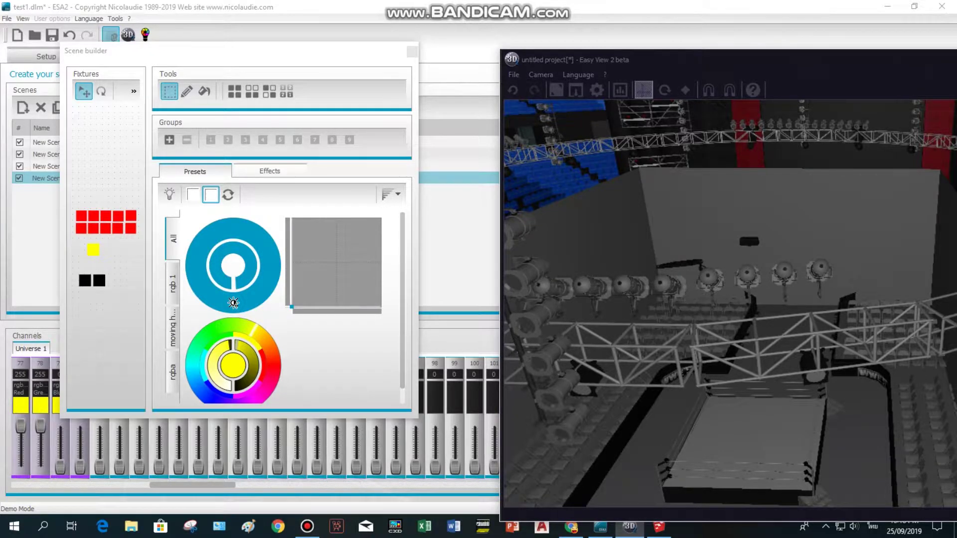
click(908, 344)
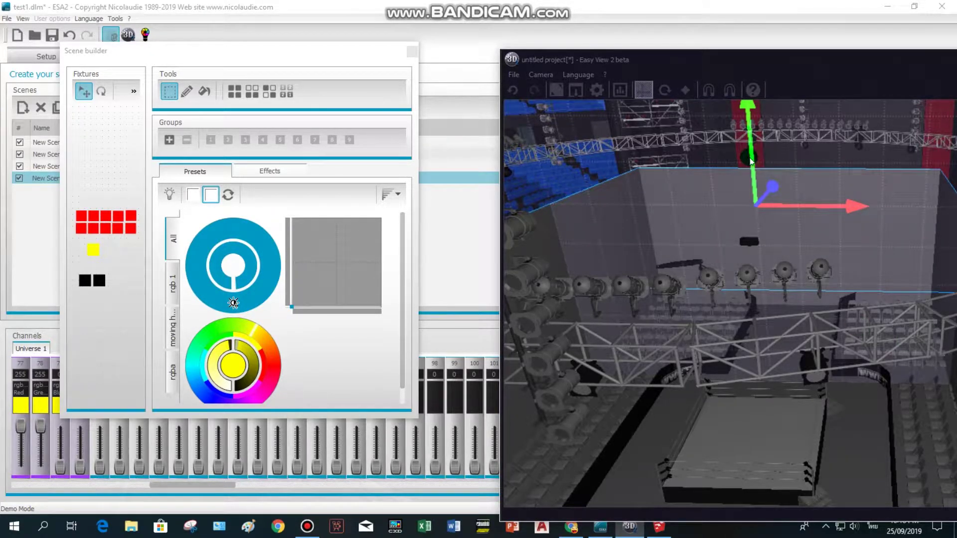
mouse_move(751, 161)
mouse_down()
mouse_move(751, 57)
mouse_move(750, 142)
mouse_up()
scroll(760, 380, down, 8)
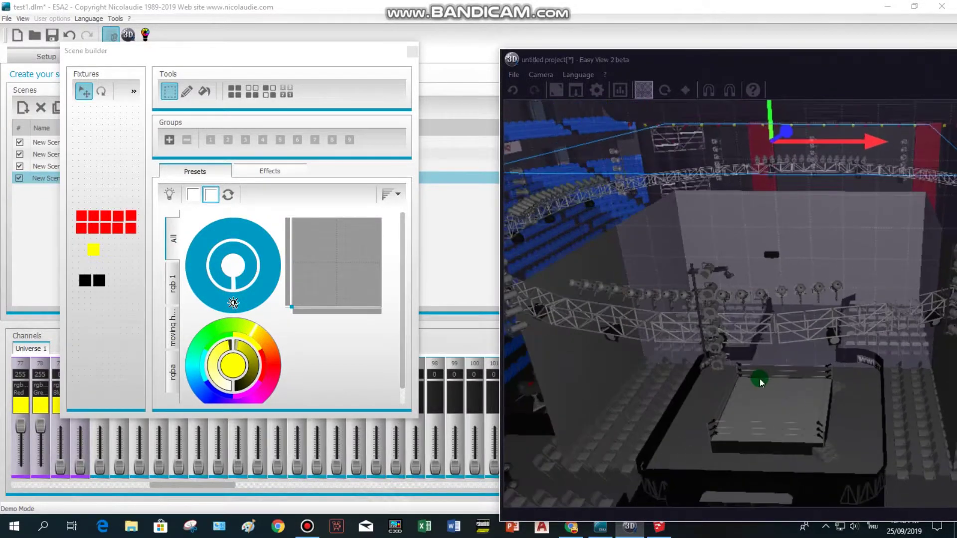
scroll(758, 358, down, 5)
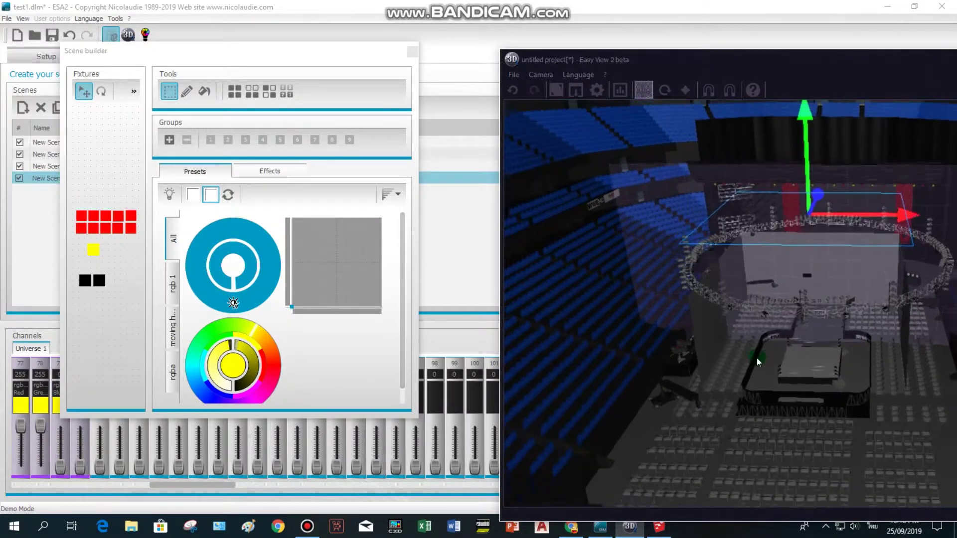
mouse_move(791, 353)
mouse_down()
mouse_move(792, 365)
mouse_move(793, 349)
mouse_up()
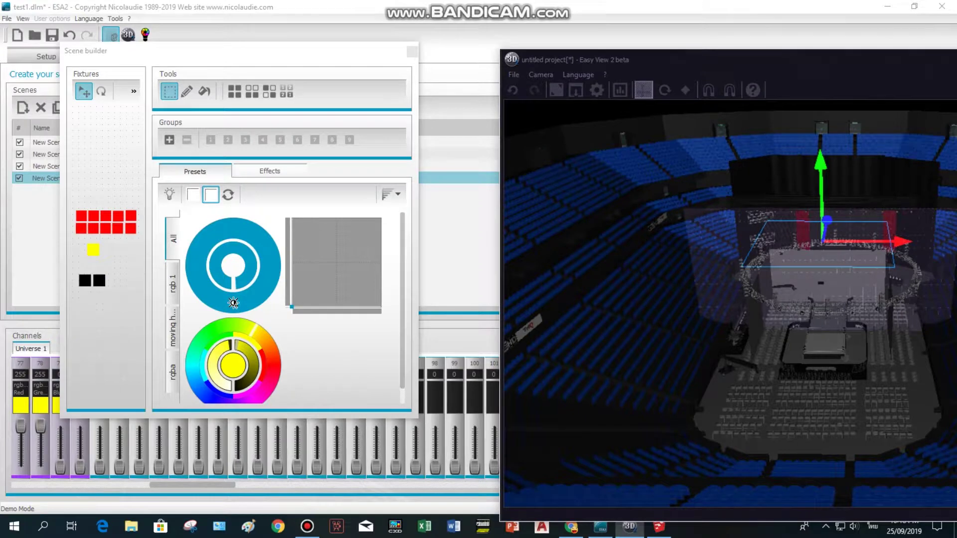
Select the whole Scene group, fill the screen with the visualizer and show the group's properties with its object list collapsed
click(824, 287)
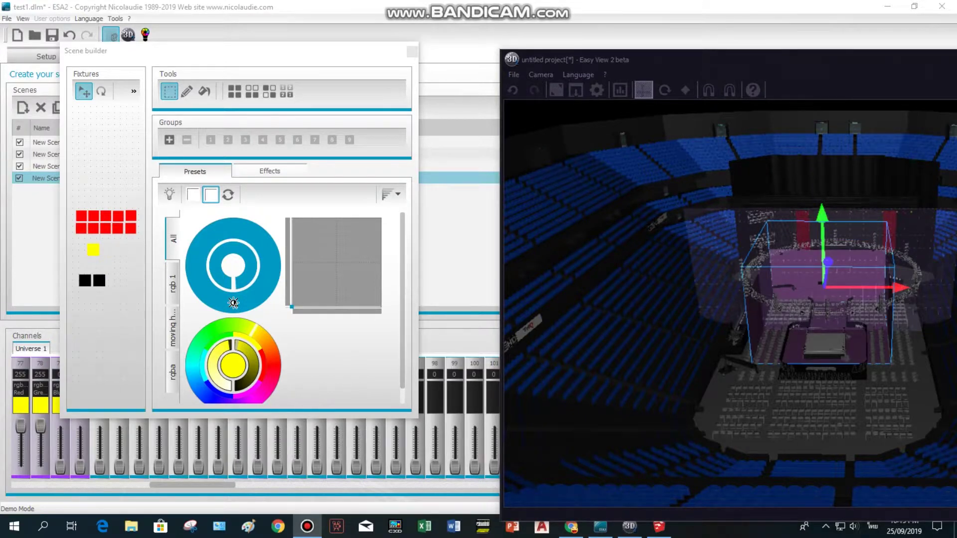
drag(811, 57, 340, 0)
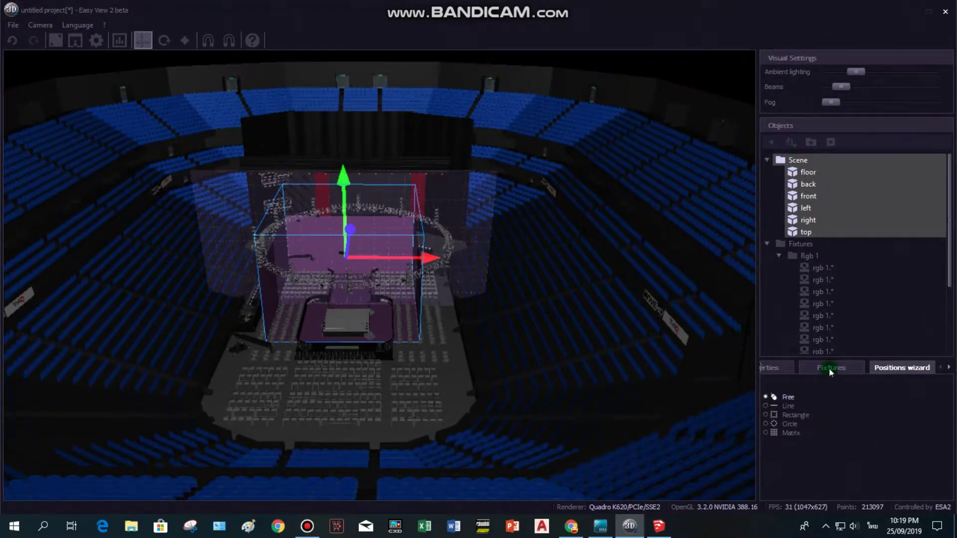
click(777, 368)
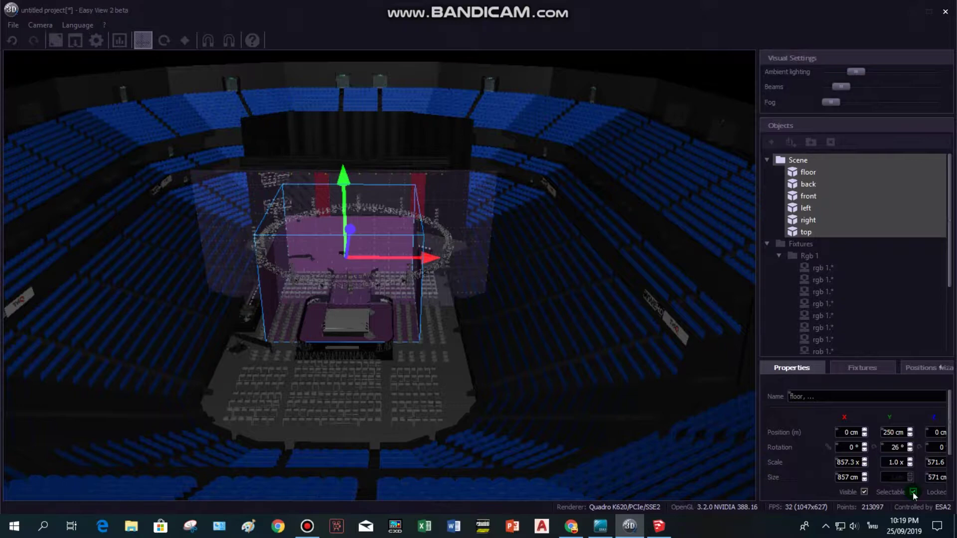
click(767, 160)
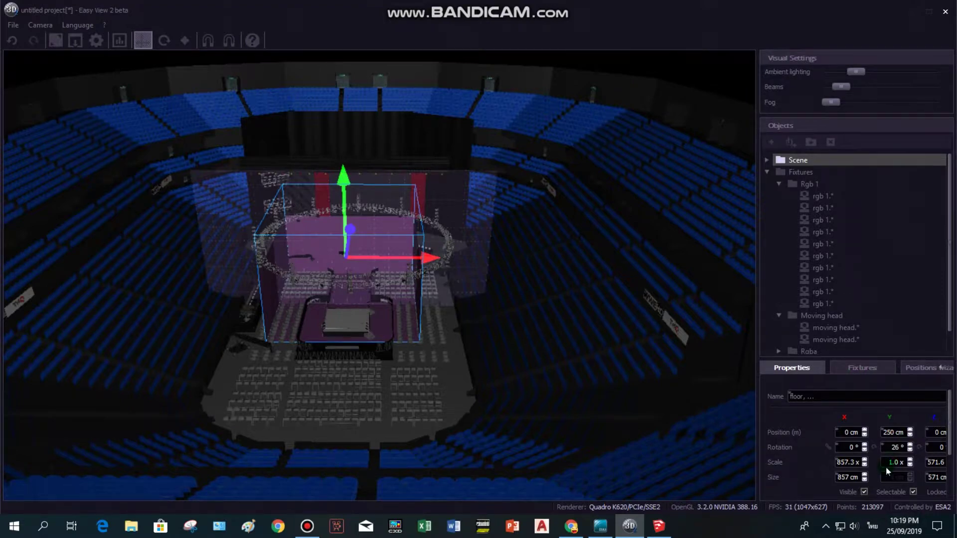
Increase the Scene group's X size to about 1654 cm and widen the properties area to reveal the Z values
click(866, 474)
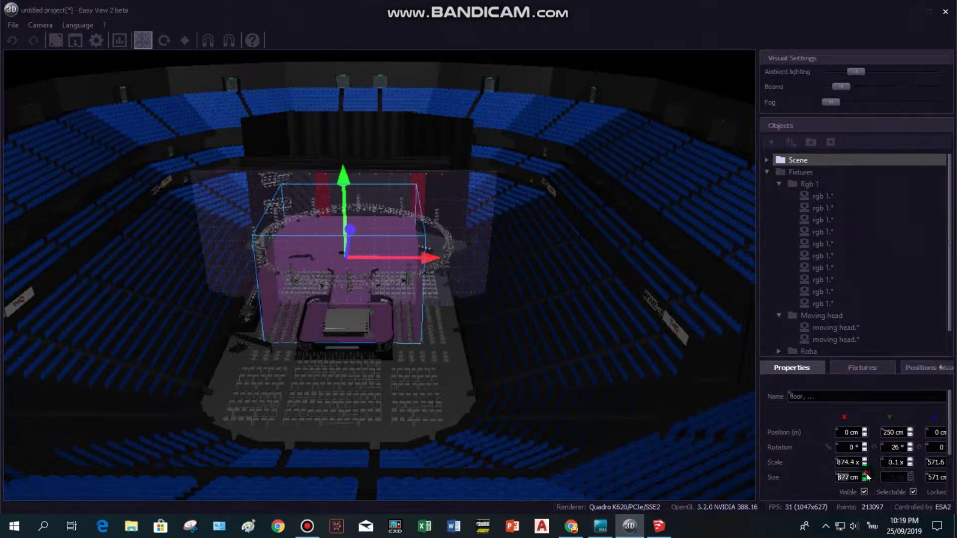
drag(866, 476, 866, 477)
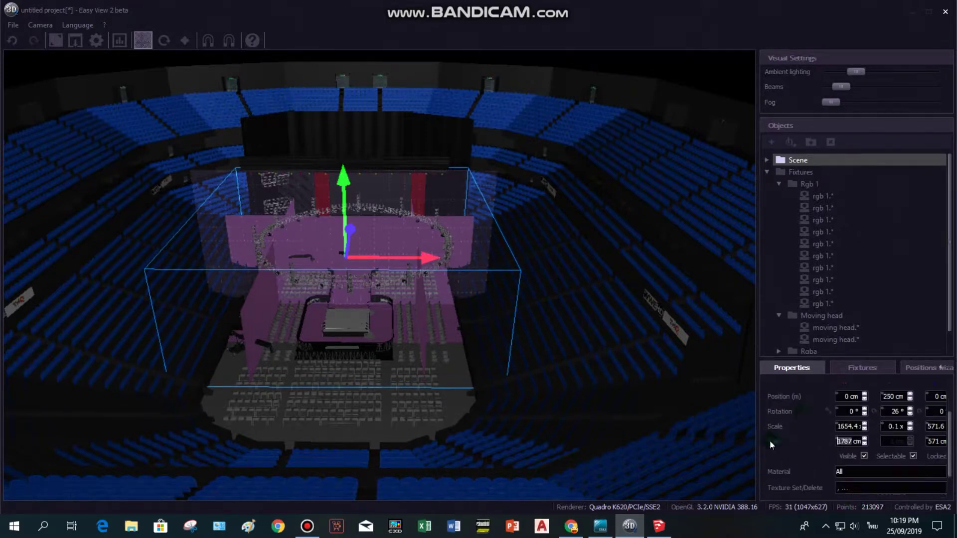
scroll(792, 447, down, 3)
scroll(863, 442, up, 3)
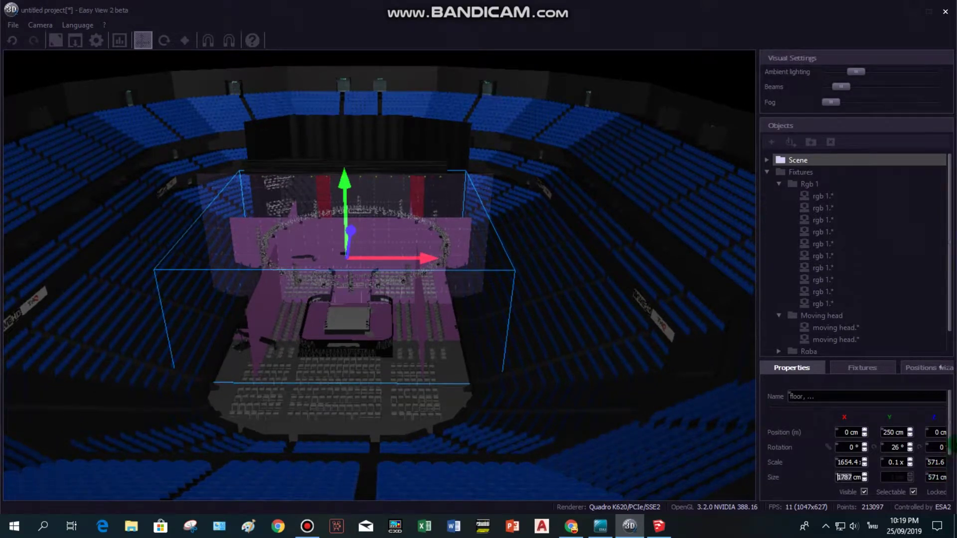
drag(757, 473, 694, 474)
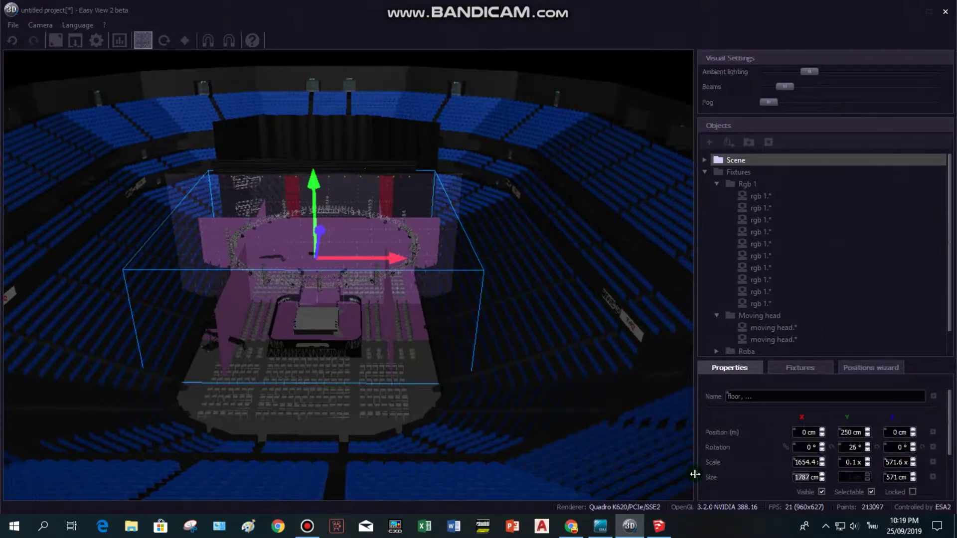
Increase the Scene group's Z size in repeated increments to 1331 cm
click(912, 475)
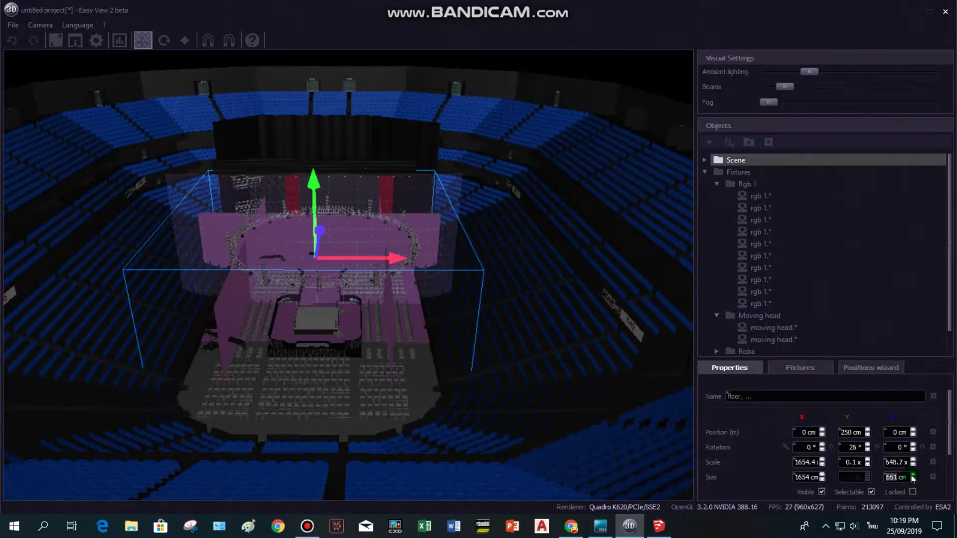
click(913, 475)
click(912, 475)
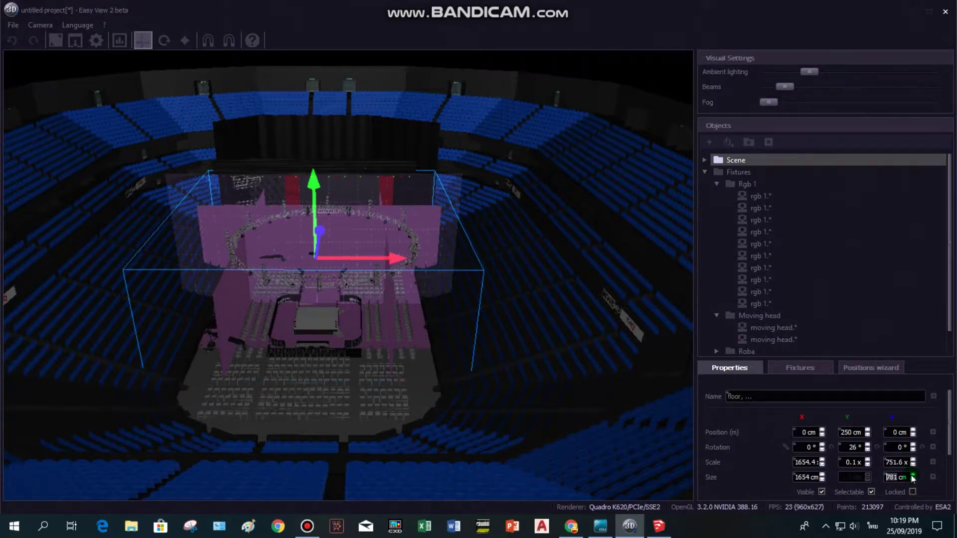
click(912, 474)
click(912, 475)
click(912, 475)
click(912, 474)
click(912, 475)
click(912, 475)
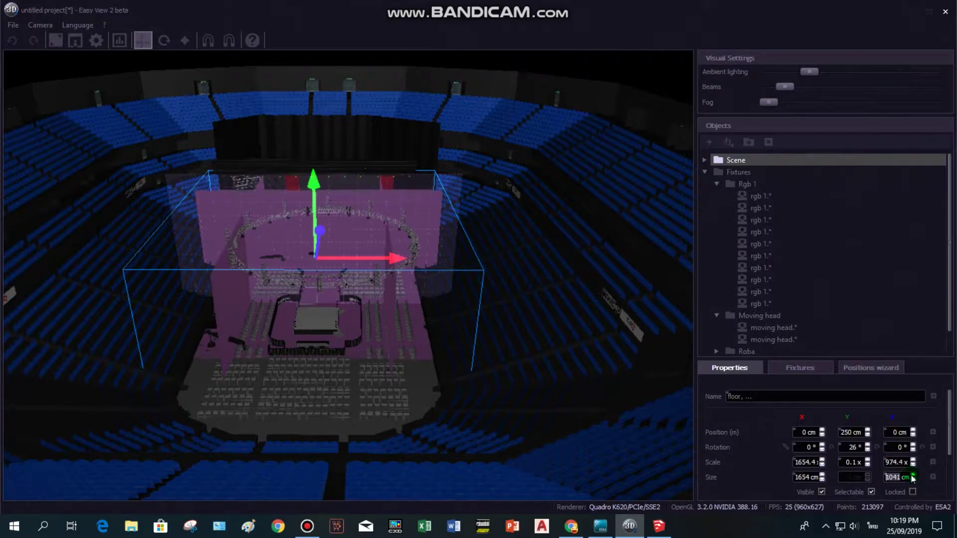
click(912, 475)
click(913, 475)
click(912, 475)
click(912, 474)
click(912, 475)
click(912, 475)
click(912, 474)
click(912, 475)
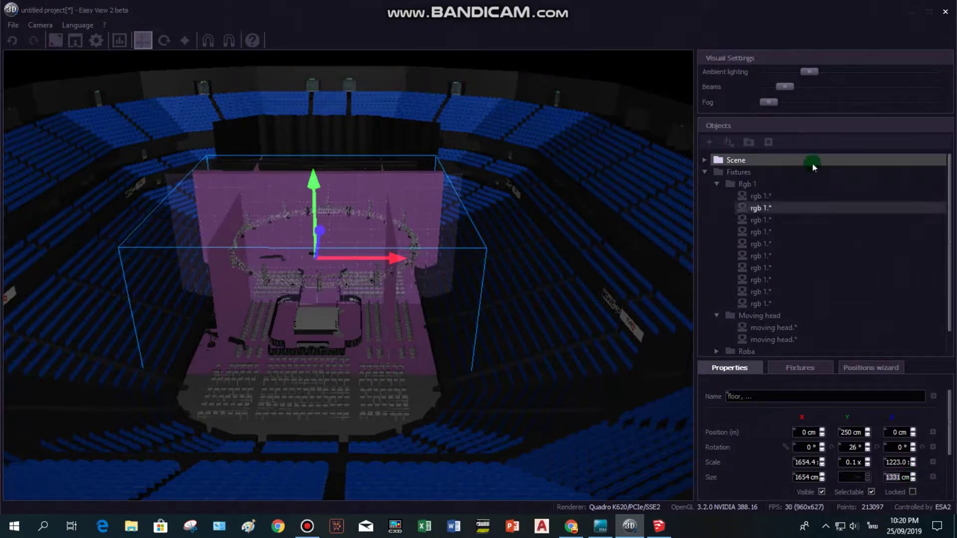
Expand the Scene group, select its floor plane and nudge the floor's position along the X axis
click(703, 159)
click(736, 172)
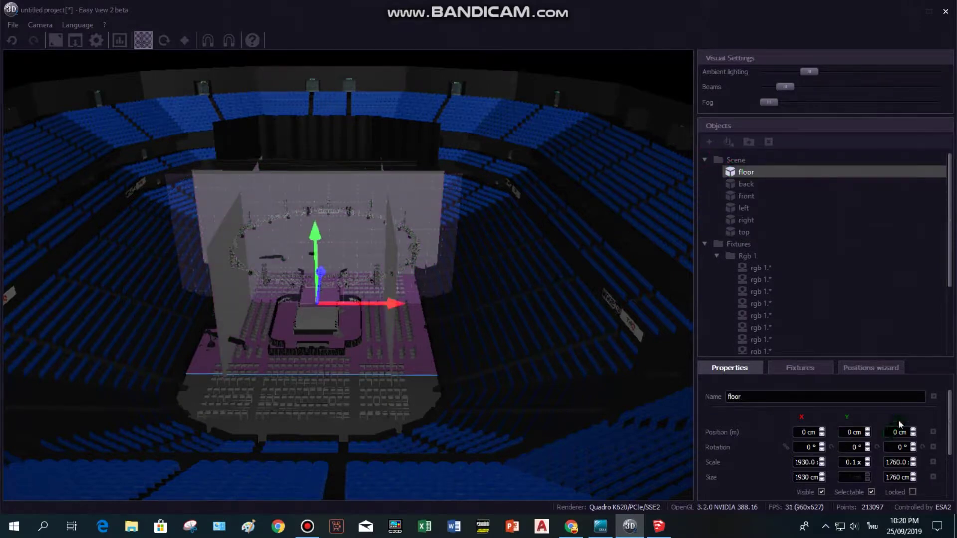
click(822, 430)
click(821, 430)
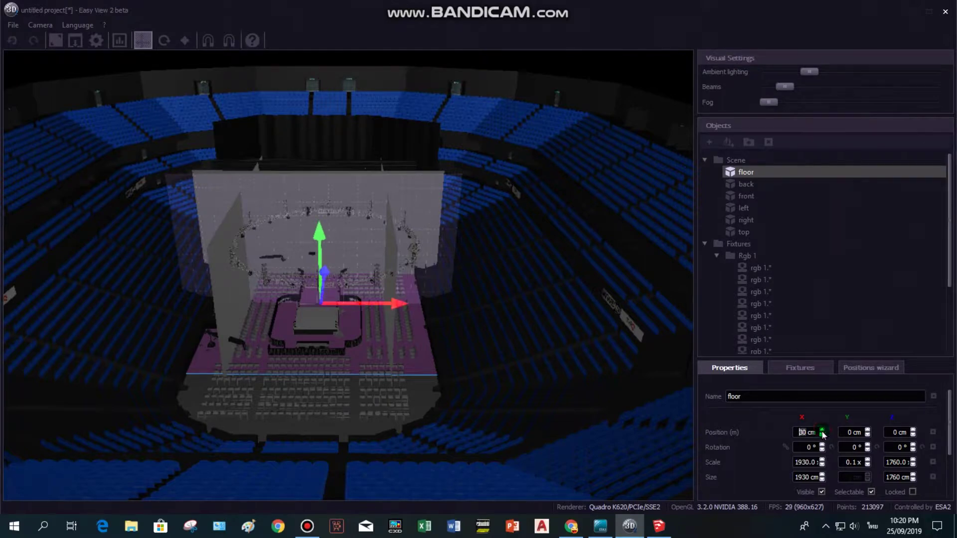
click(821, 434)
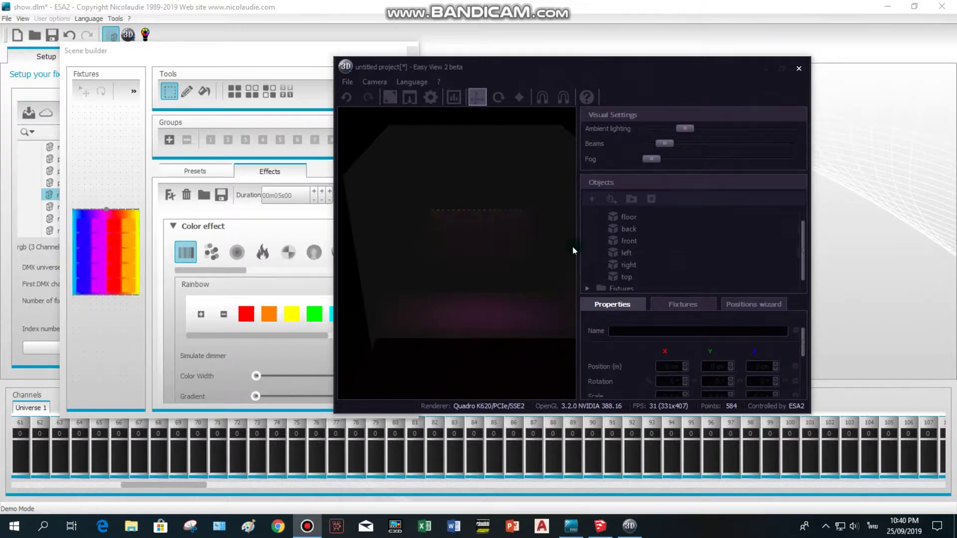
Import WWE111.dae from the Documents folder as a 3D object and select it in the object list
click(591, 198)
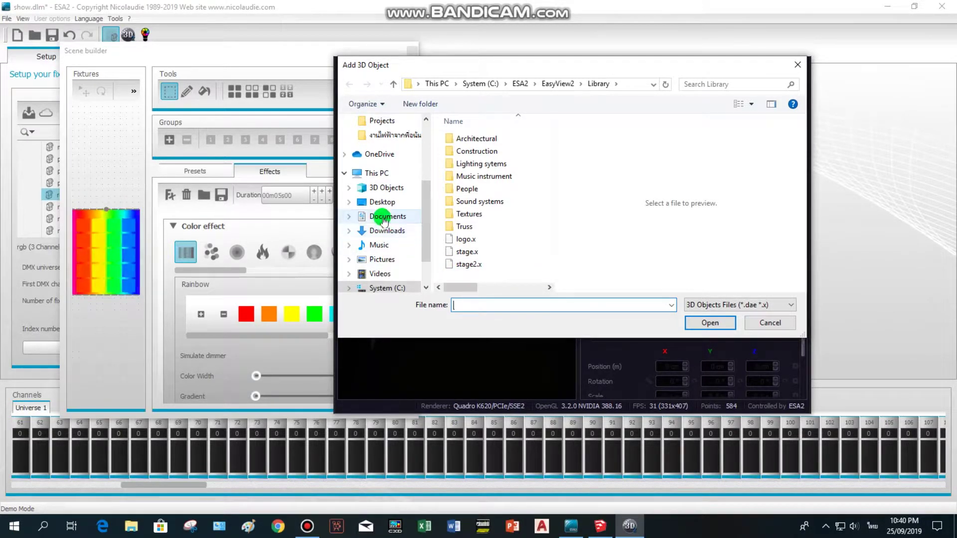
click(406, 214)
scroll(515, 218, down, 2)
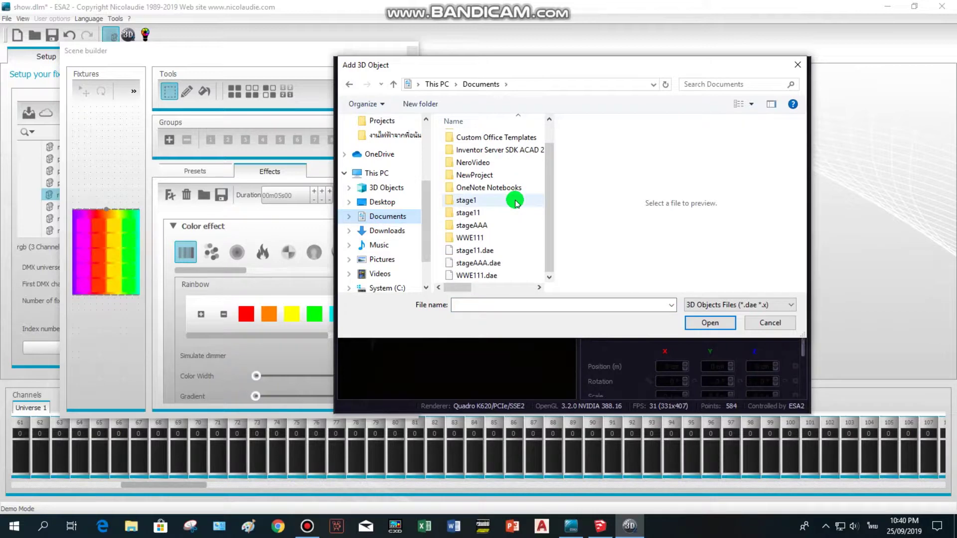
double_click(468, 271)
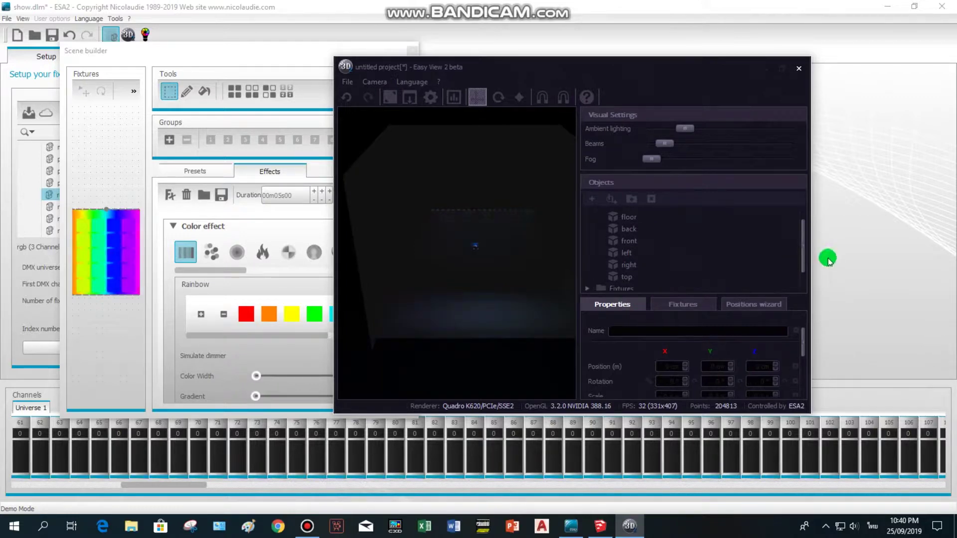
drag(805, 256, 806, 228)
click(587, 217)
click(618, 244)
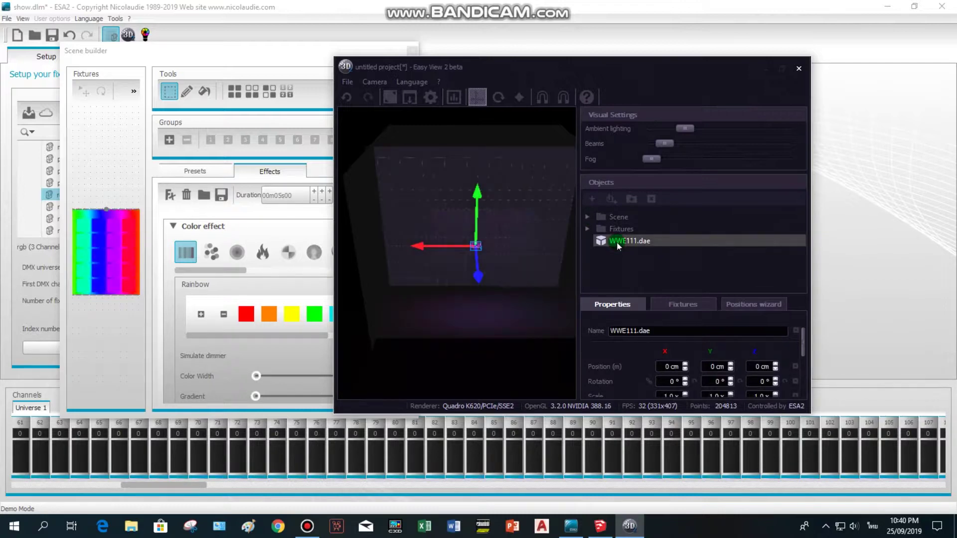
Set the scale of the WWE111.dae model to 20.0 x on all three axes and check its size in the scene
drag(805, 336, 803, 357)
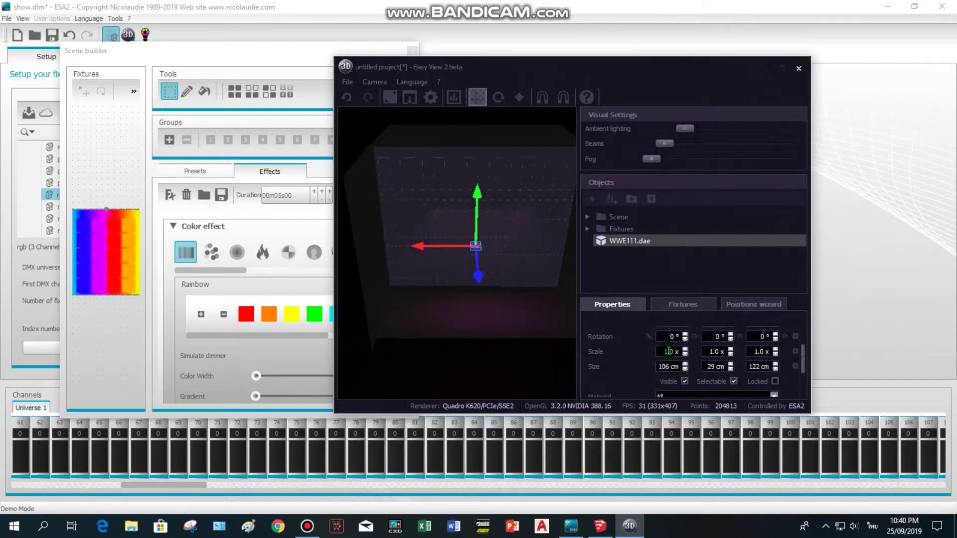
text(0)
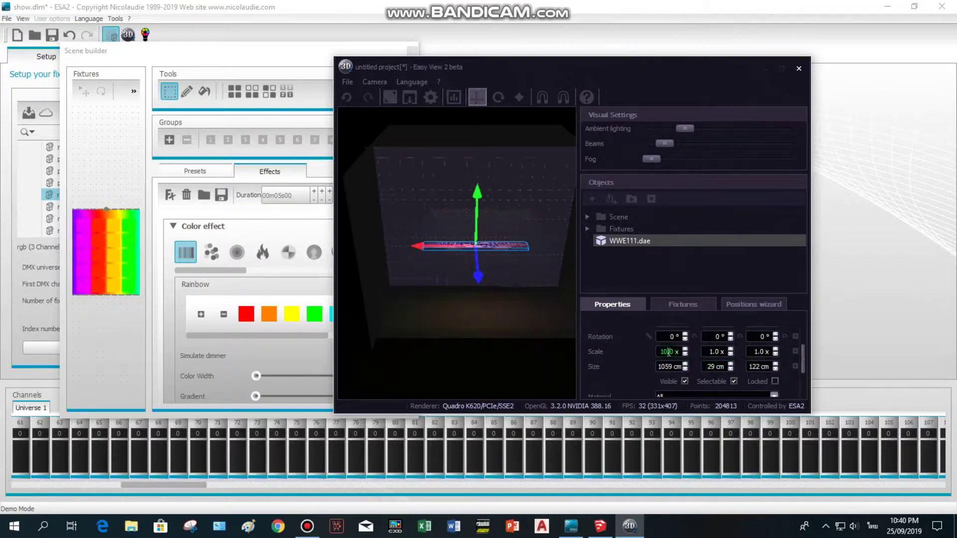
key(BackSpace)
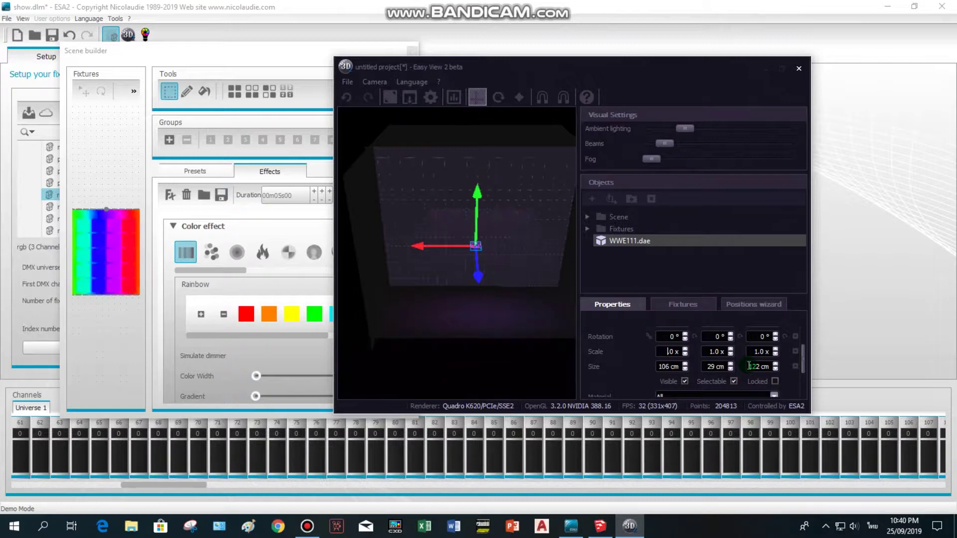
text(20.)
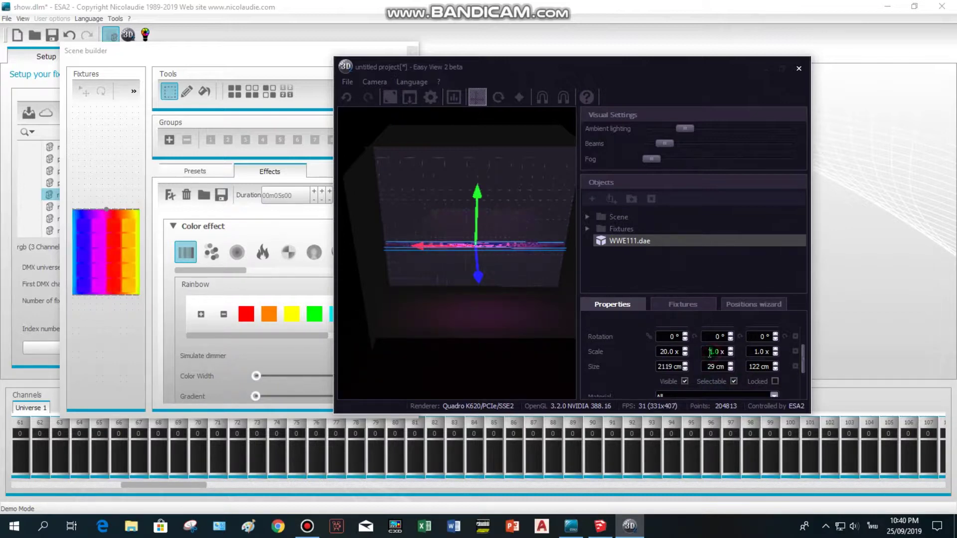
text(0)
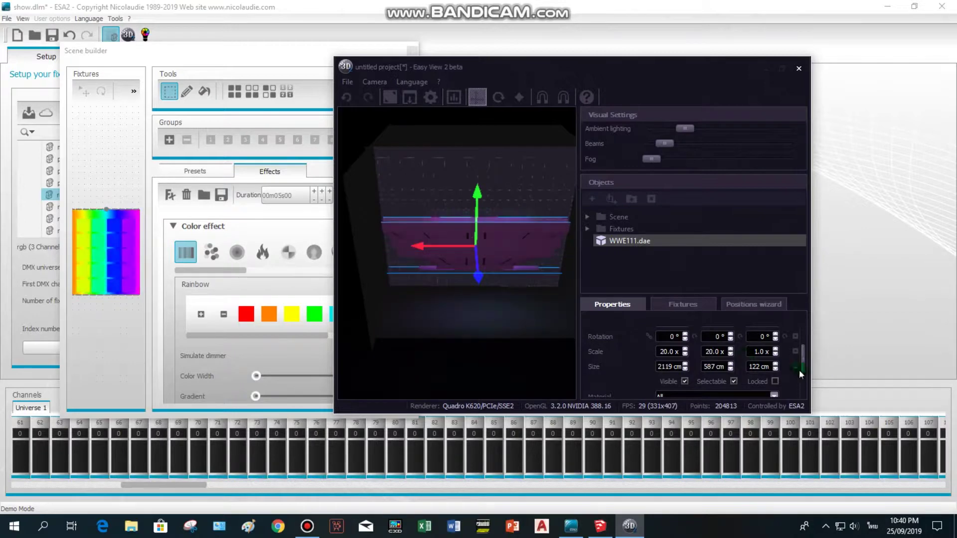
click(842, 343)
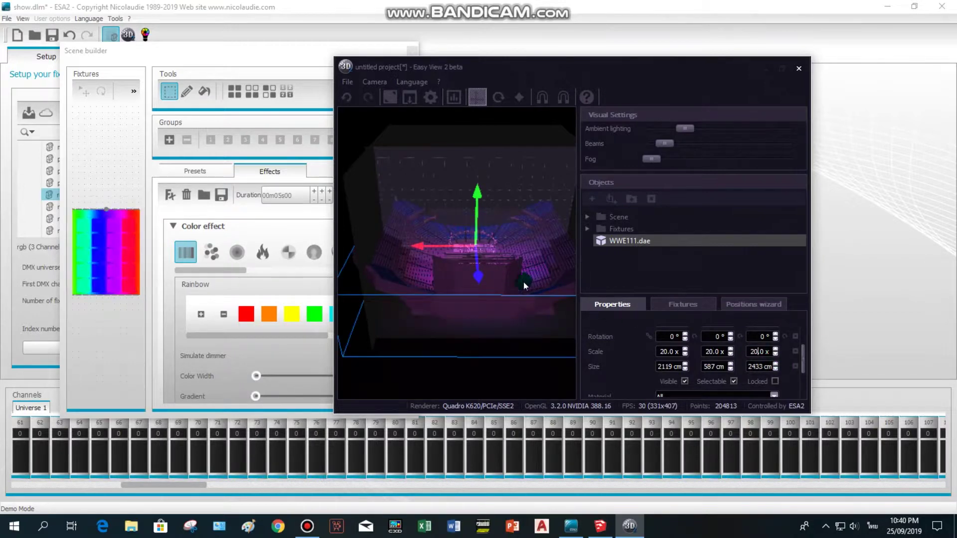
mouse_move(507, 314)
mouse_down()
mouse_move(506, 287)
mouse_move(507, 327)
mouse_move(506, 313)
mouse_up()
click(426, 392)
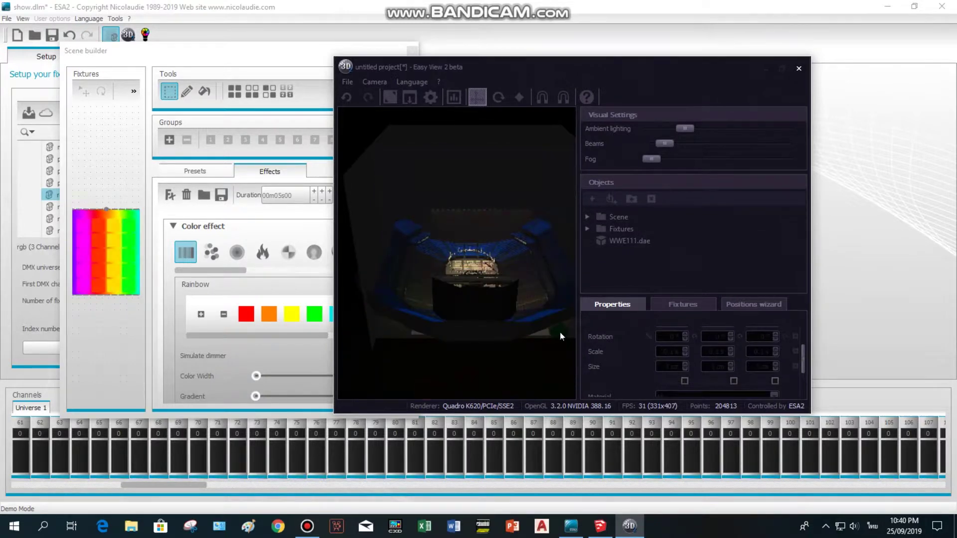
drag(531, 366, 703, 360)
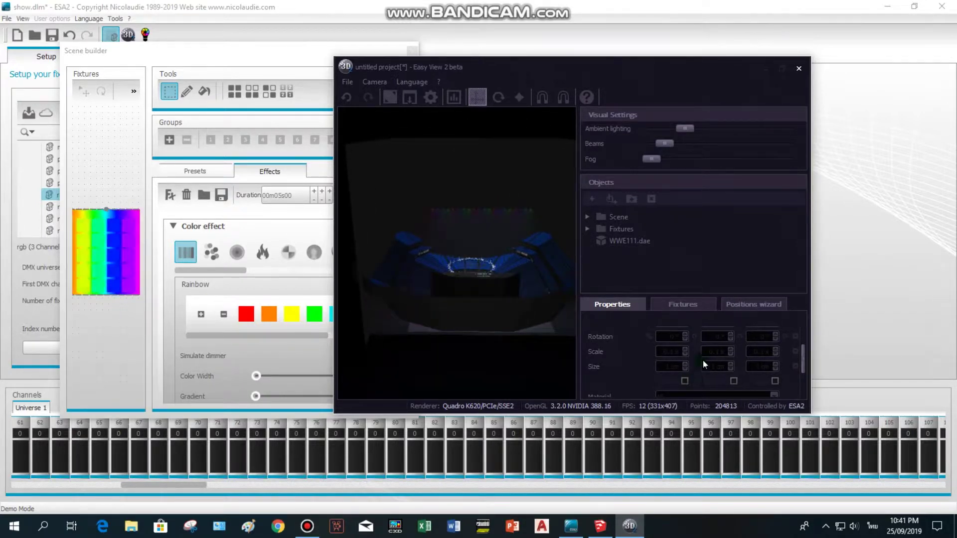
Set the scale of the WWE111.dae model to 40.0 x on the X, Y and Z axes
click(630, 242)
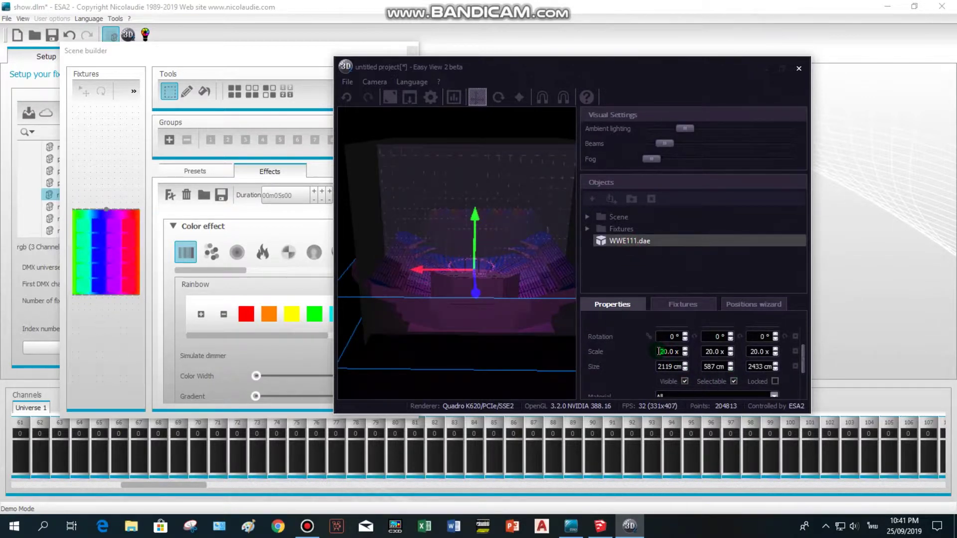
key(Delete)
text(4)
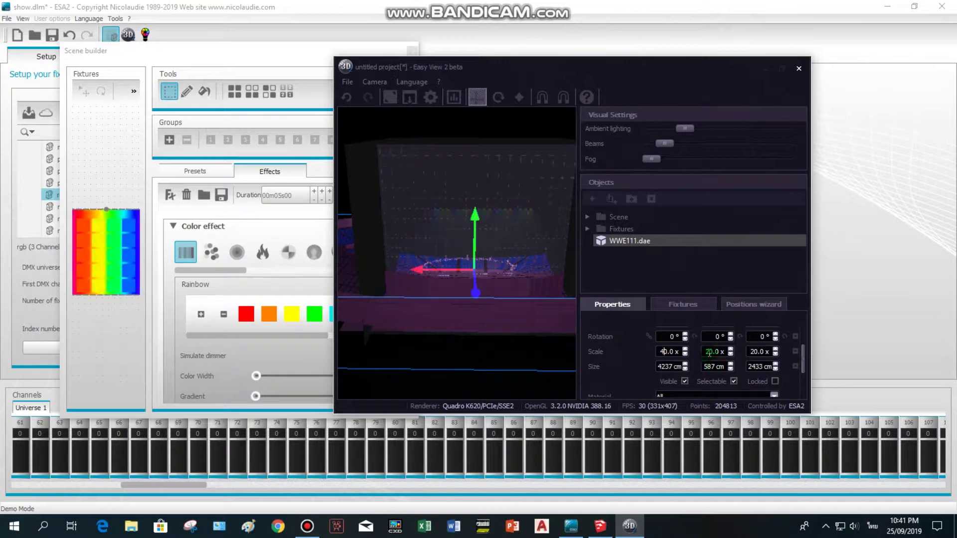
key(Delete)
text(4)
click(756, 353)
click(942, 397)
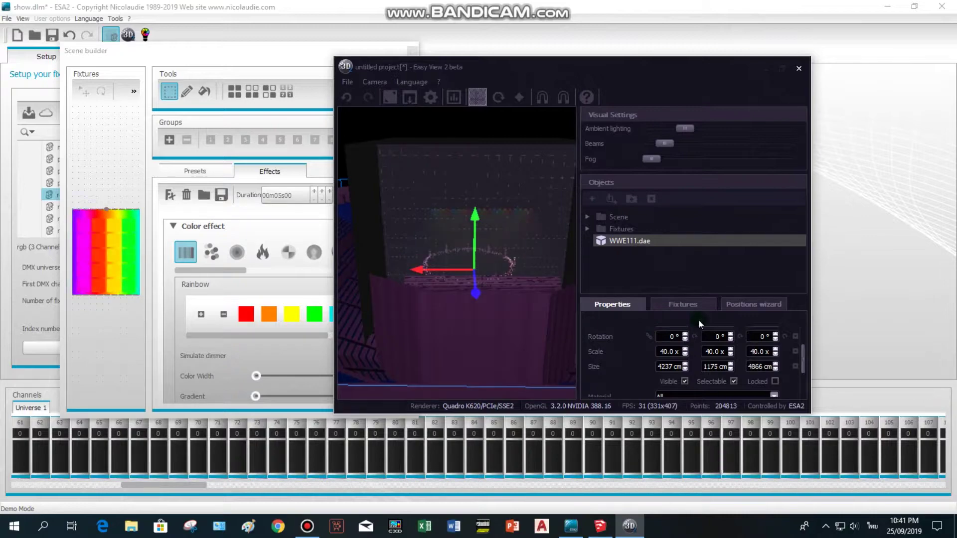
Maximize the 3D visualizer window and switch the viewport to the four-view layout
drag(491, 69, 338, 48)
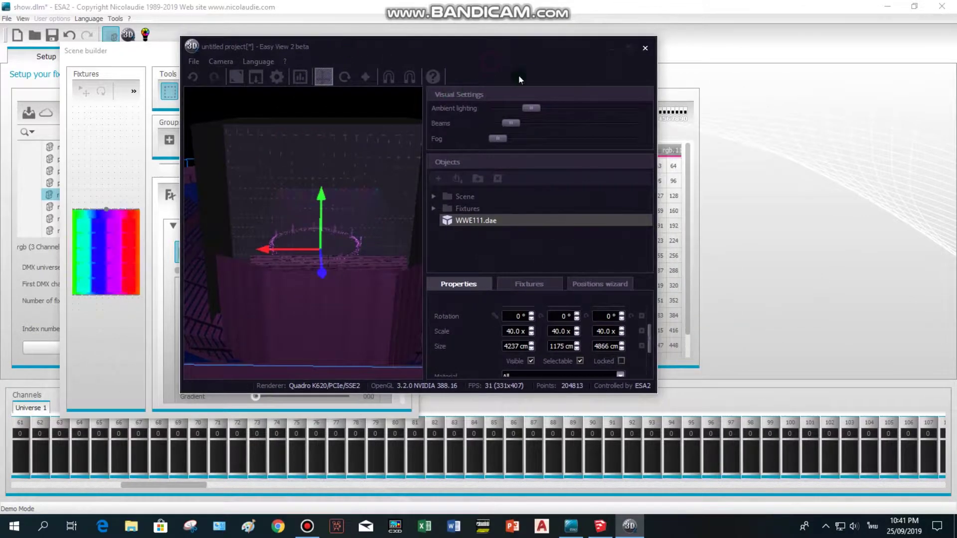
click(622, 47)
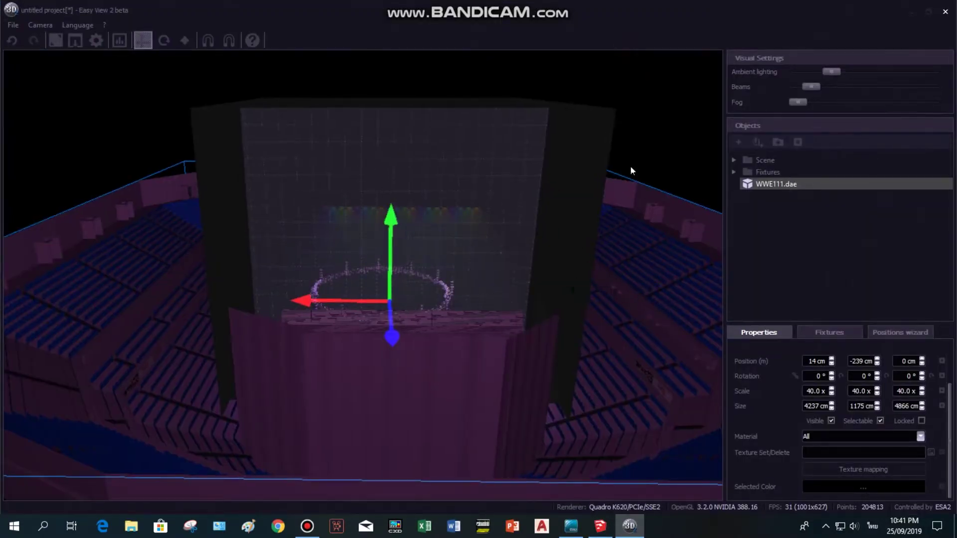
double_click(654, 132)
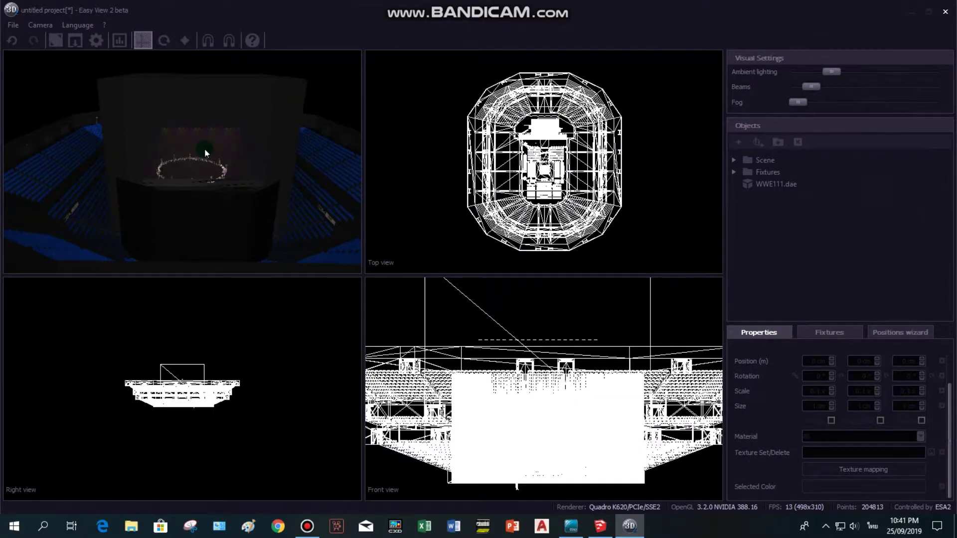
middle_drag(329, 198, 299, 194)
Raise the WWE111.dae model along the Y axis to about 10 cm, then deselect it
click(762, 184)
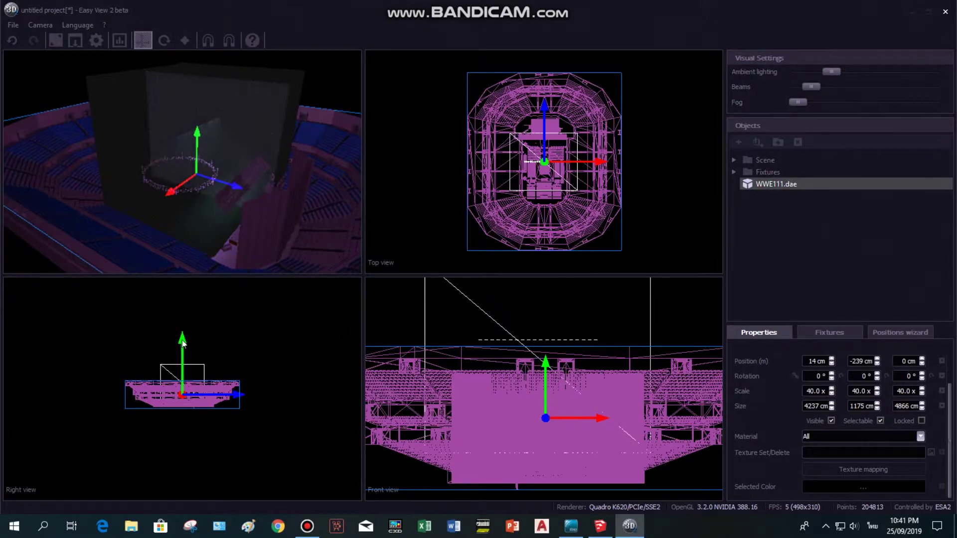
drag(182, 340, 182, 335)
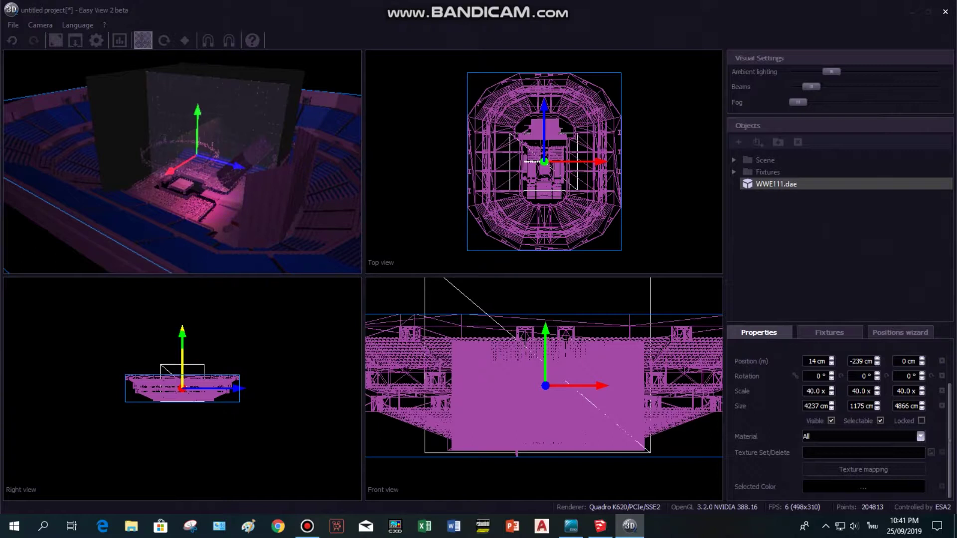
drag(183, 335, 183, 335)
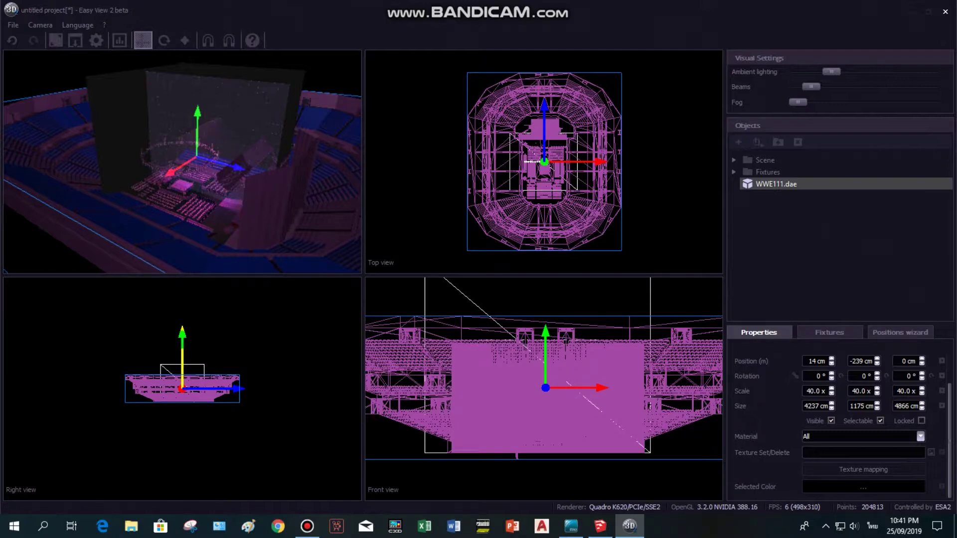
drag(182, 337, 183, 337)
click(301, 366)
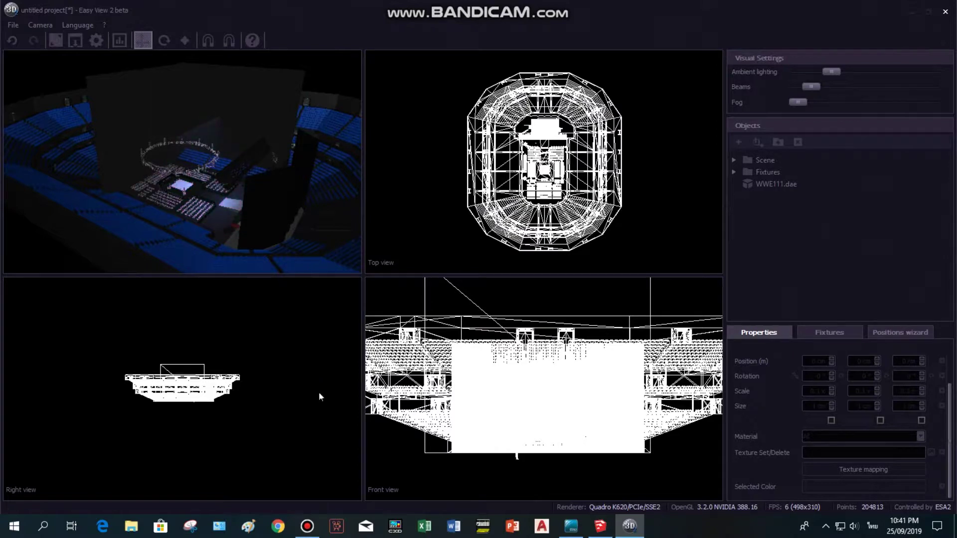
Lower the Fixtures group to about 84 cm on Y and shift it to about -15 cm on X
click(767, 172)
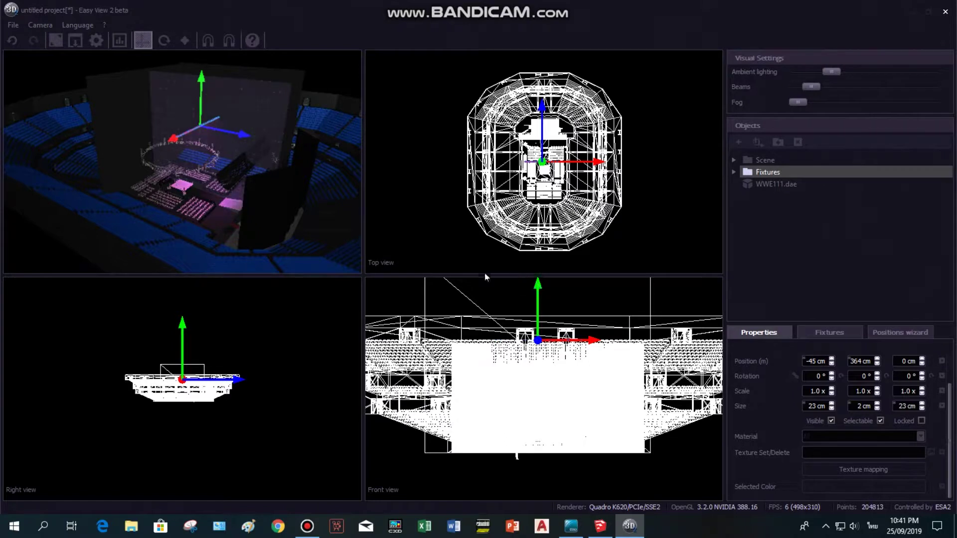
drag(537, 309, 537, 346)
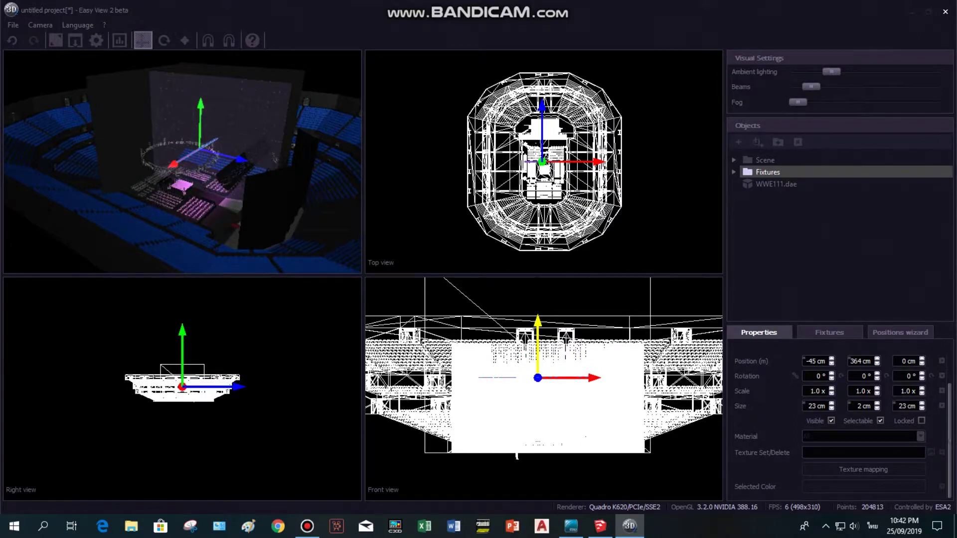
drag(598, 160, 599, 160)
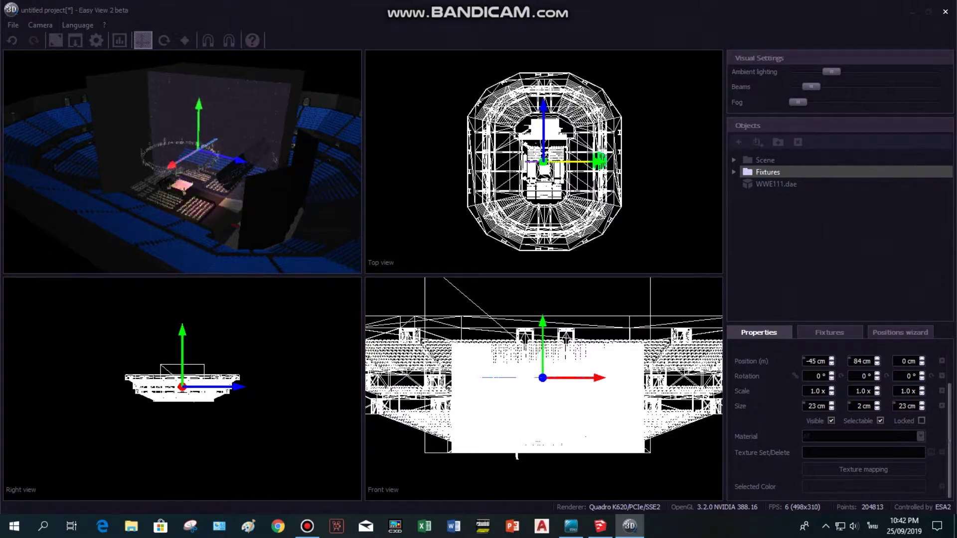
drag(598, 161, 598, 160)
Move the Fixtures group inside the circular truss, to about X 34 cm, Y -139 cm and Z -172 cm
drag(279, 137, 279, 142)
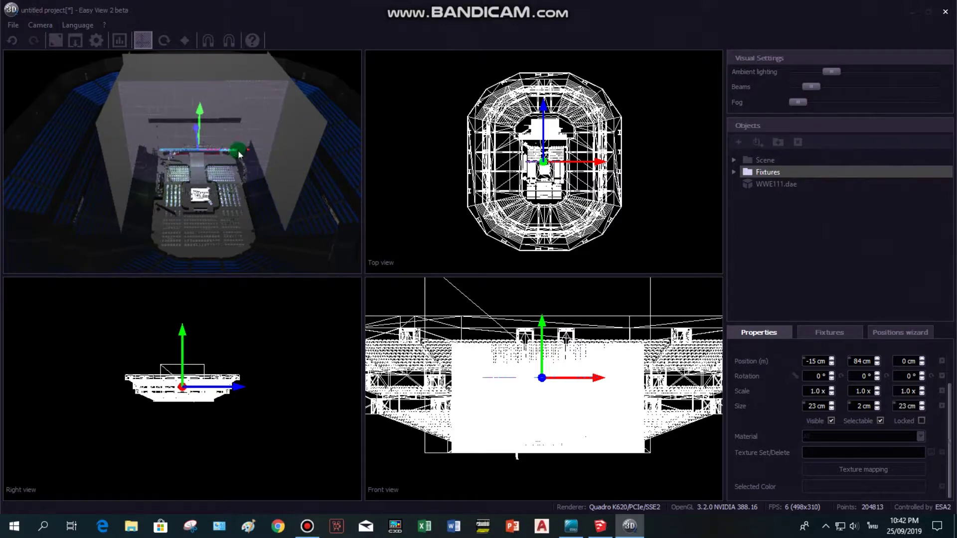
mouse_move(204, 173)
mouse_down()
mouse_move(203, 189)
mouse_move(199, 112)
mouse_move(204, 185)
mouse_move(198, 157)
mouse_up()
scroll(199, 155, up, 6)
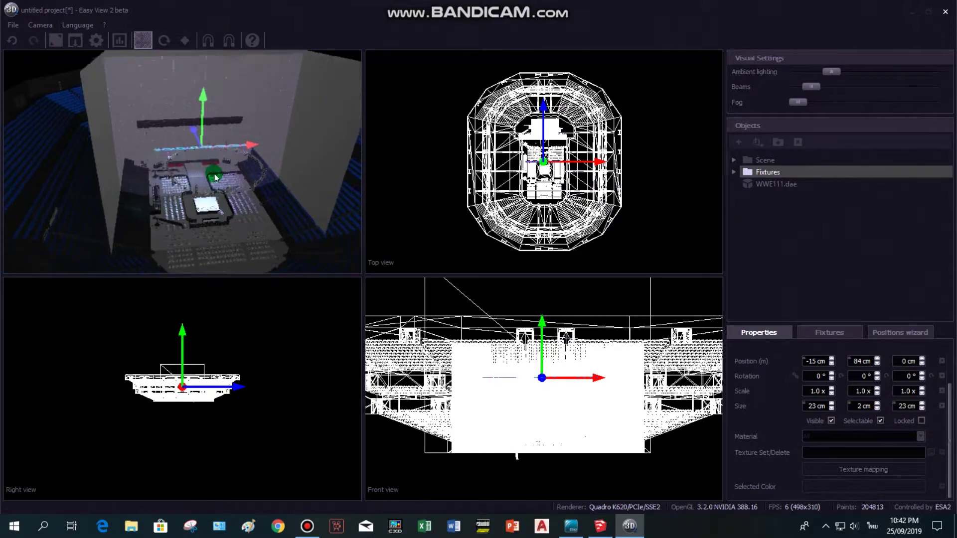
drag(251, 219, 249, 184)
drag(335, 145, 261, 229)
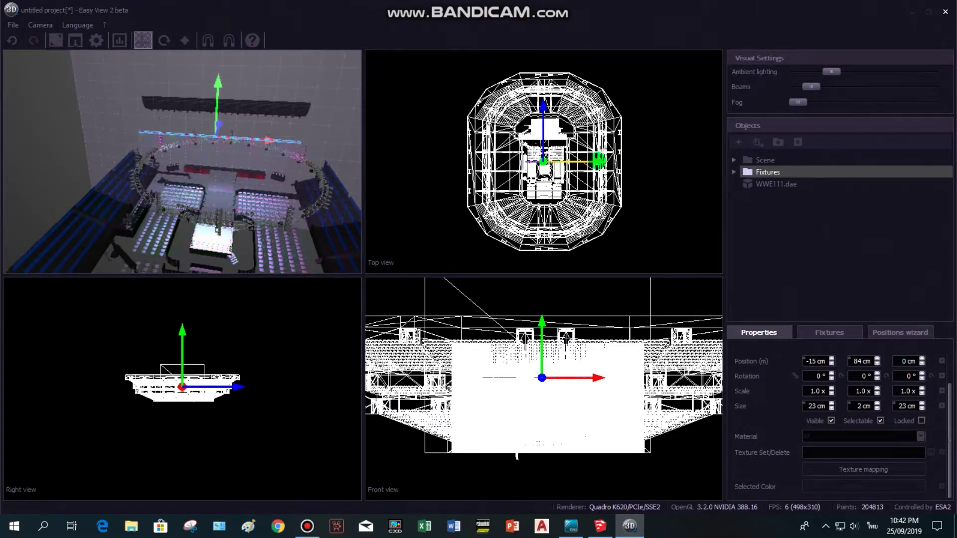
drag(599, 160, 604, 160)
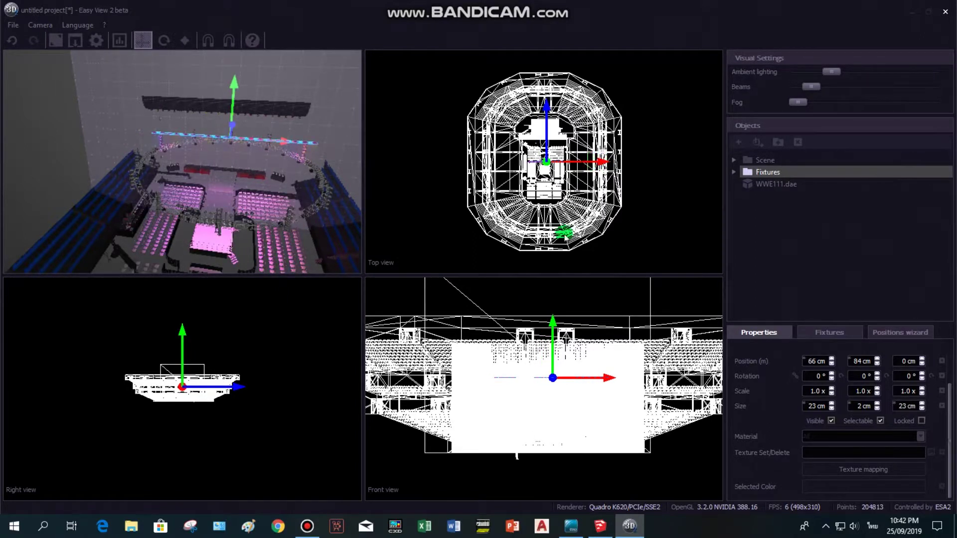
drag(552, 320, 552, 374)
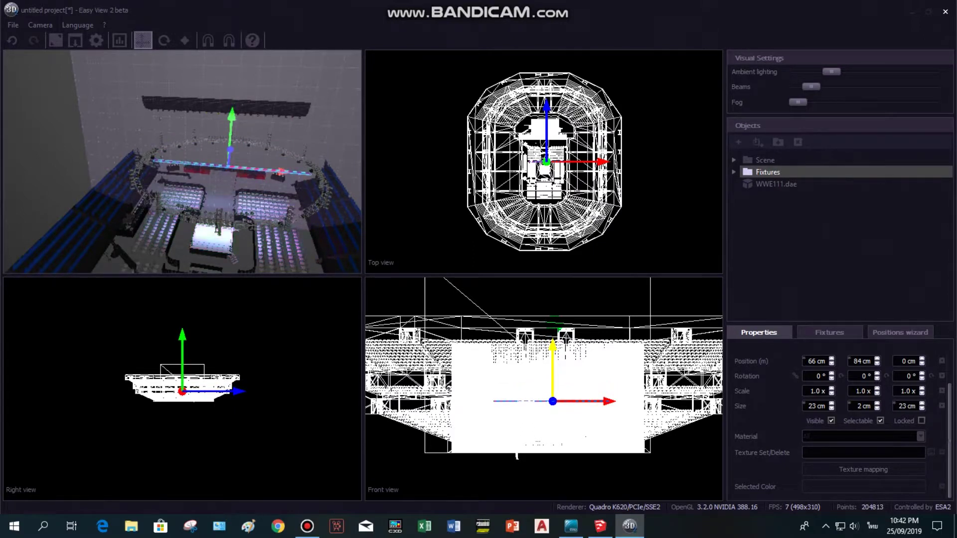
drag(552, 375, 553, 381)
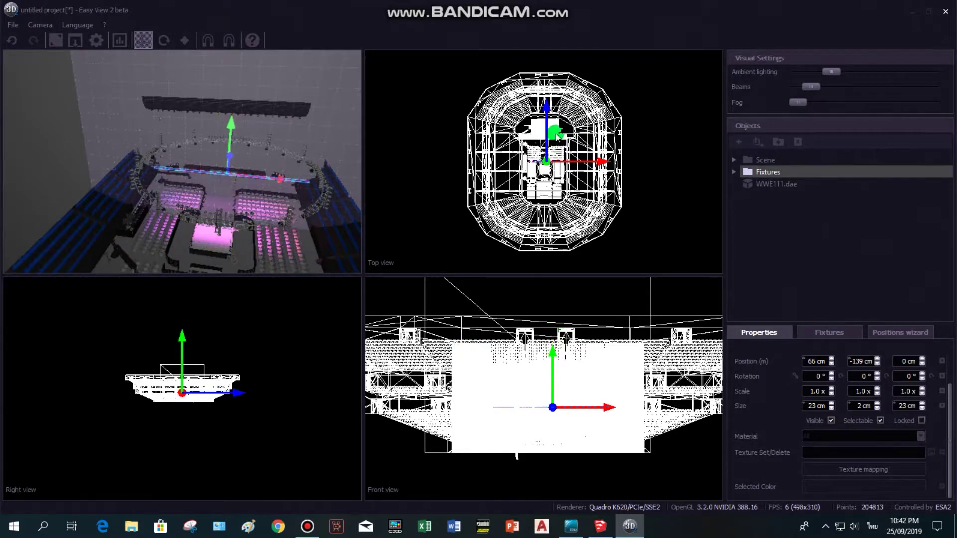
drag(547, 108, 546, 117)
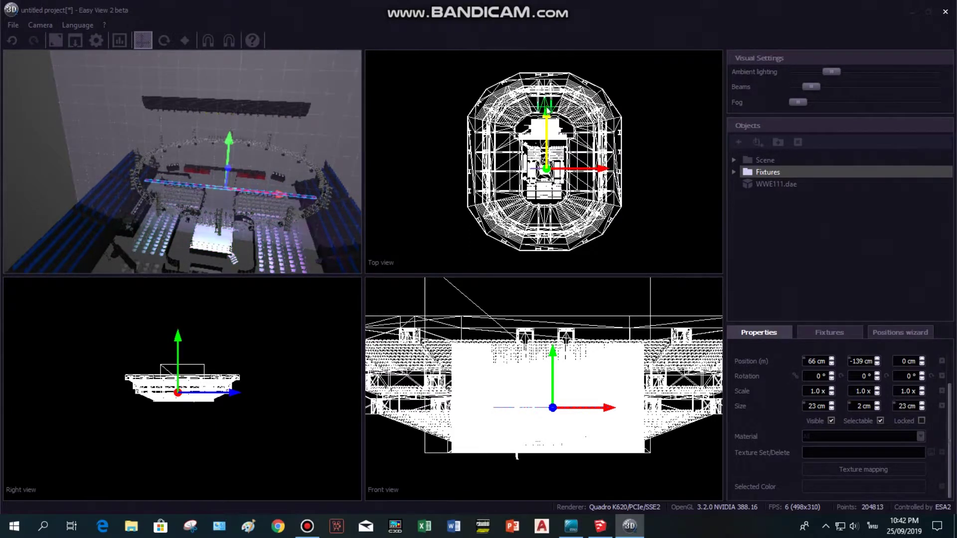
drag(598, 169, 601, 169)
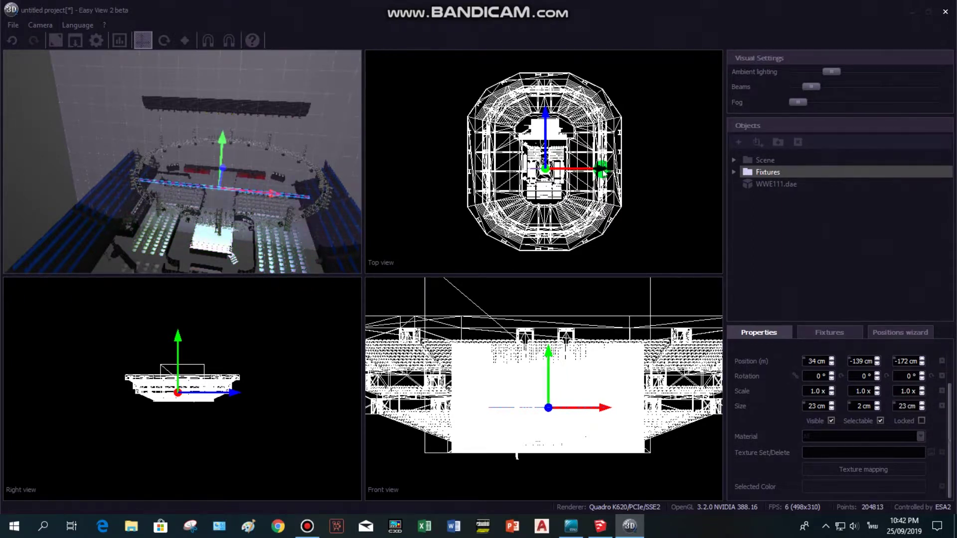
click(868, 180)
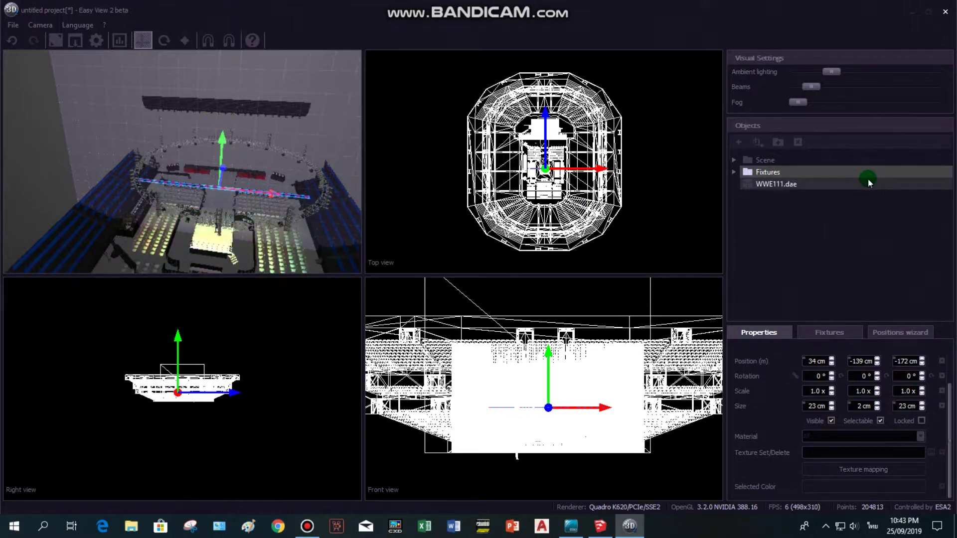
Restore the 3D visualizer window to its smaller size and show only the perspective view, facing the circular truss
click(929, 11)
click(462, 44)
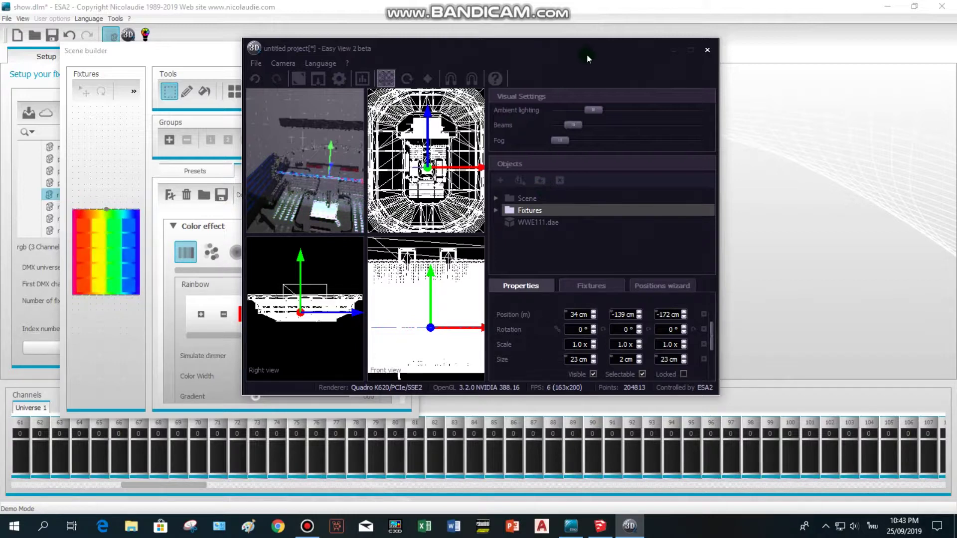
double_click(341, 187)
mouse_move(408, 335)
mouse_down()
mouse_move(400, 338)
mouse_move(411, 343)
mouse_up()
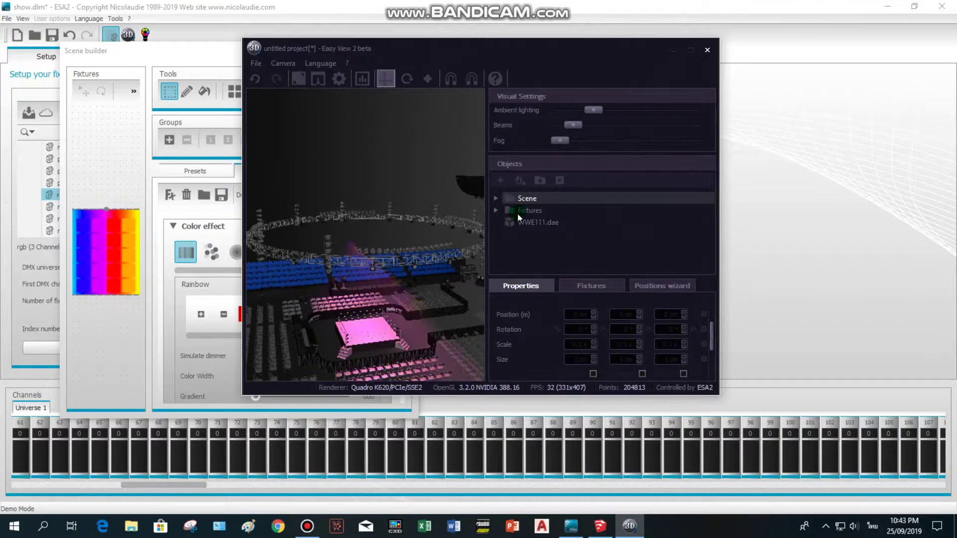
Expand the Fixtures and Rgb groups and move the first rgb fixture to about Y -58 cm and Z -181 cm
click(497, 211)
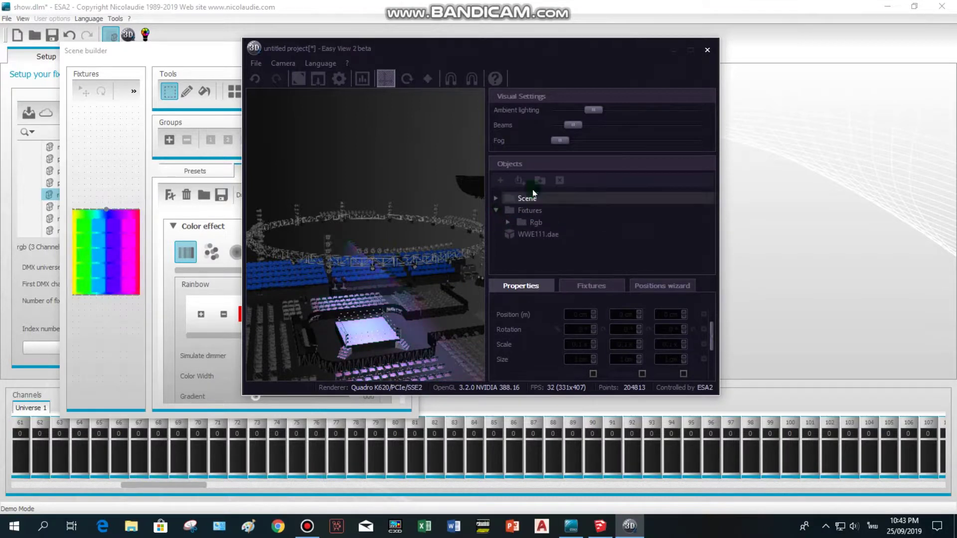
click(508, 223)
click(552, 235)
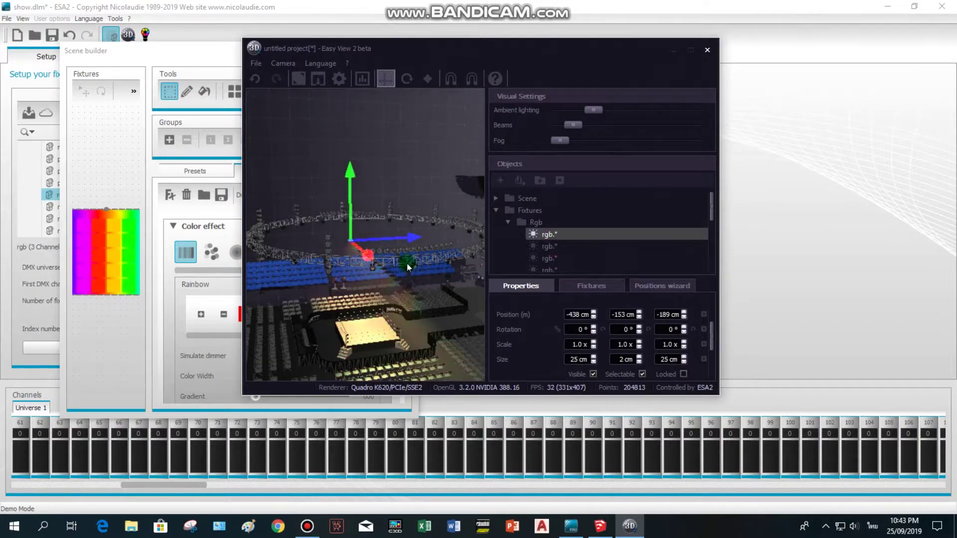
click(347, 270)
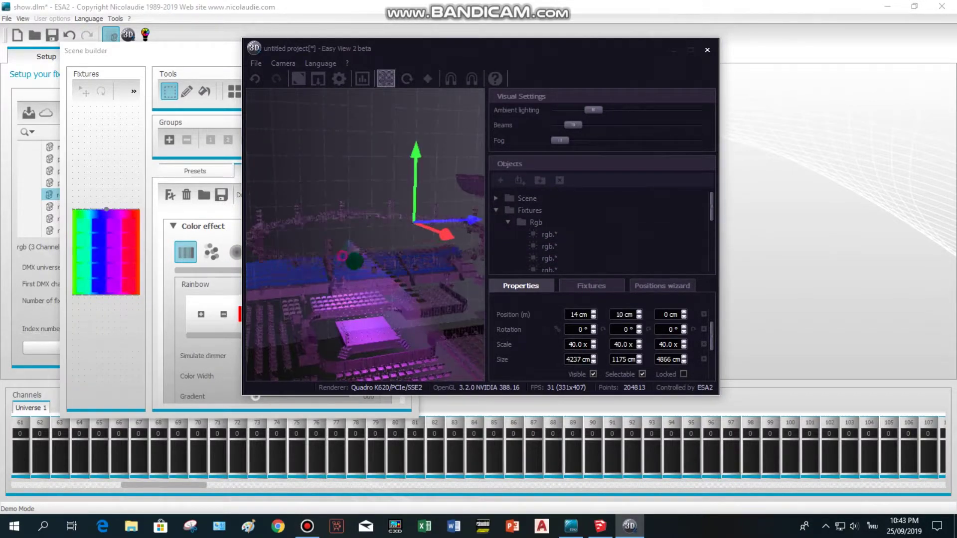
mouse_move(342, 254)
mouse_down()
mouse_move(351, 254)
mouse_move(340, 254)
mouse_up()
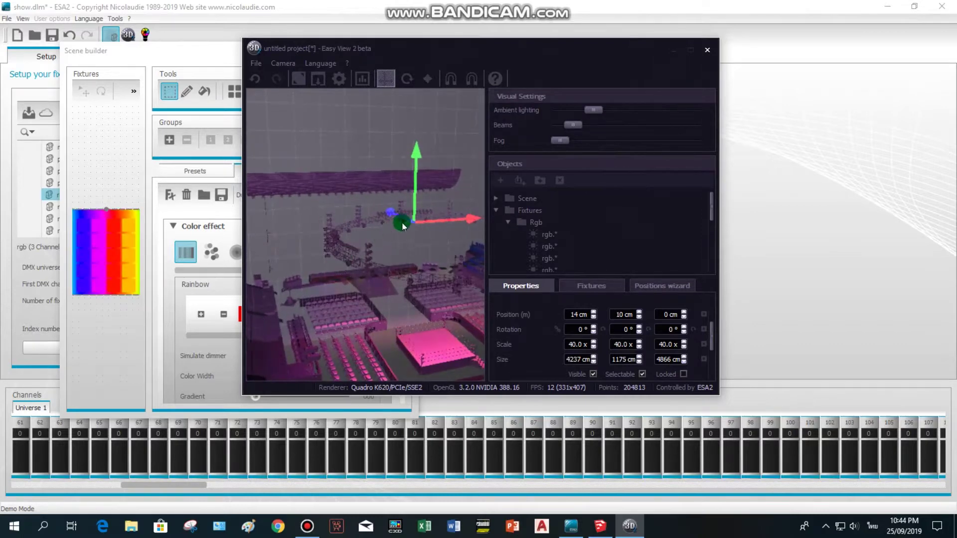
click(549, 234)
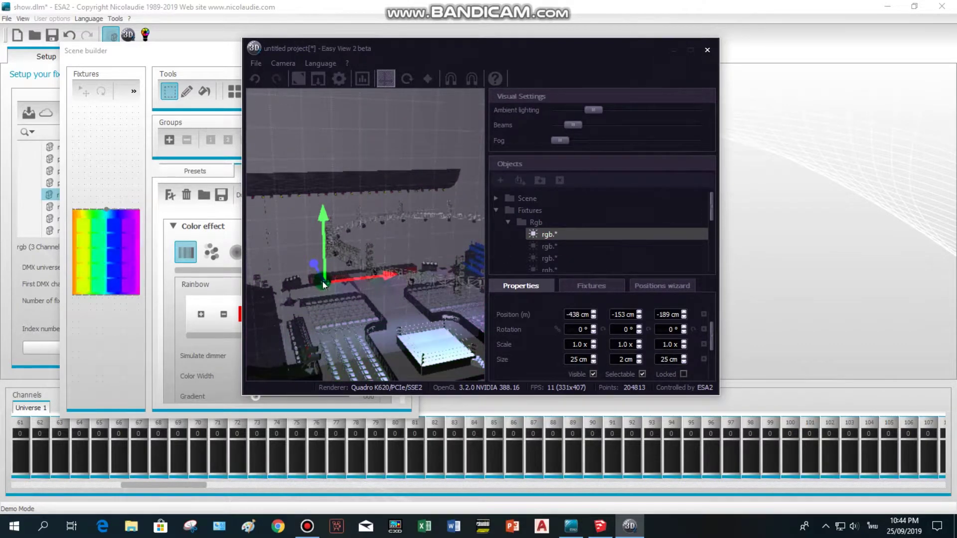
drag(314, 263, 346, 264)
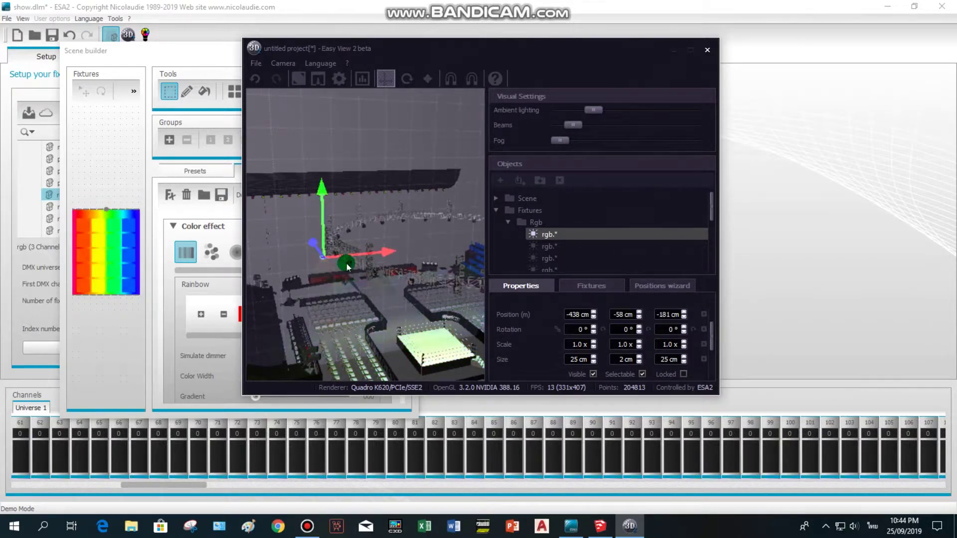
Move the first rgb fixture onto the circular truss, to about X -393 cm and Y -28 cm
click(348, 261)
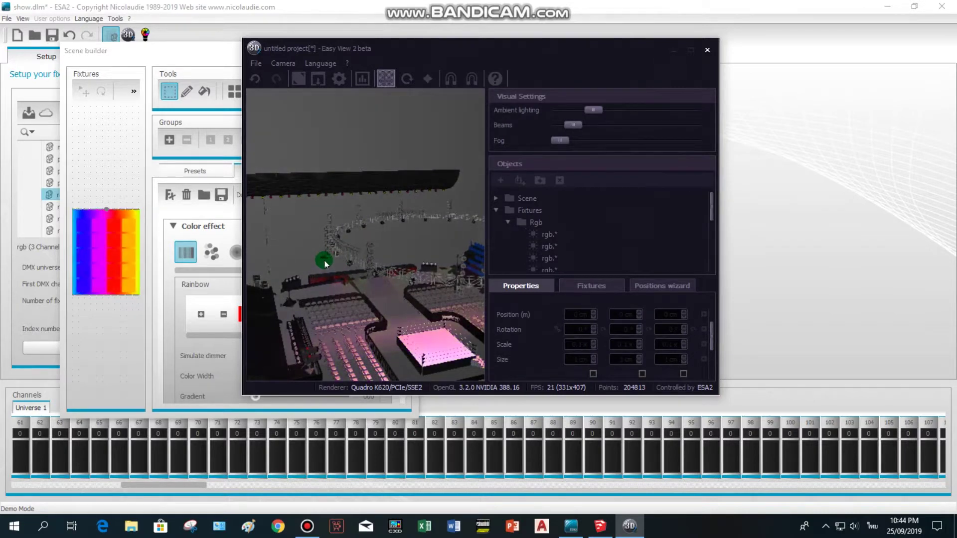
scroll(324, 260, up, 1)
click(546, 235)
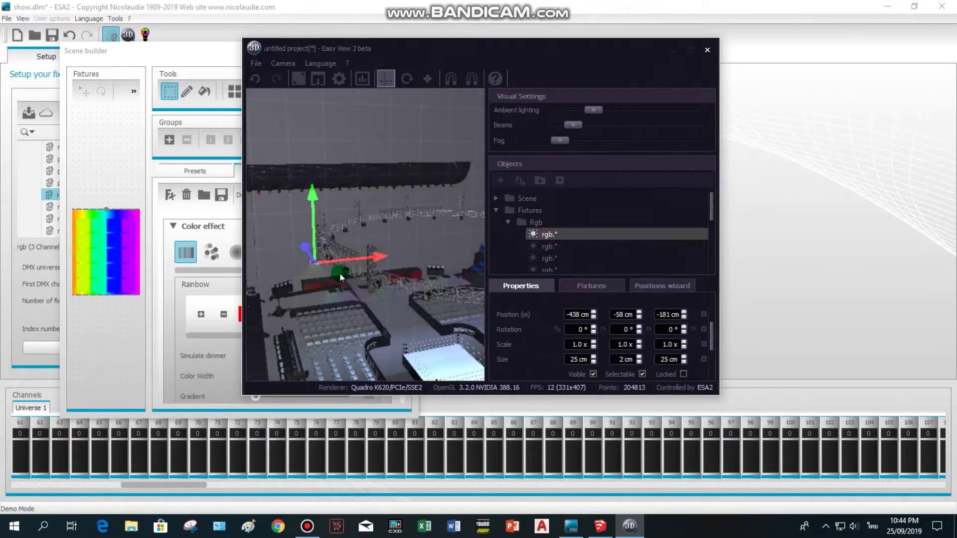
drag(388, 257, 382, 257)
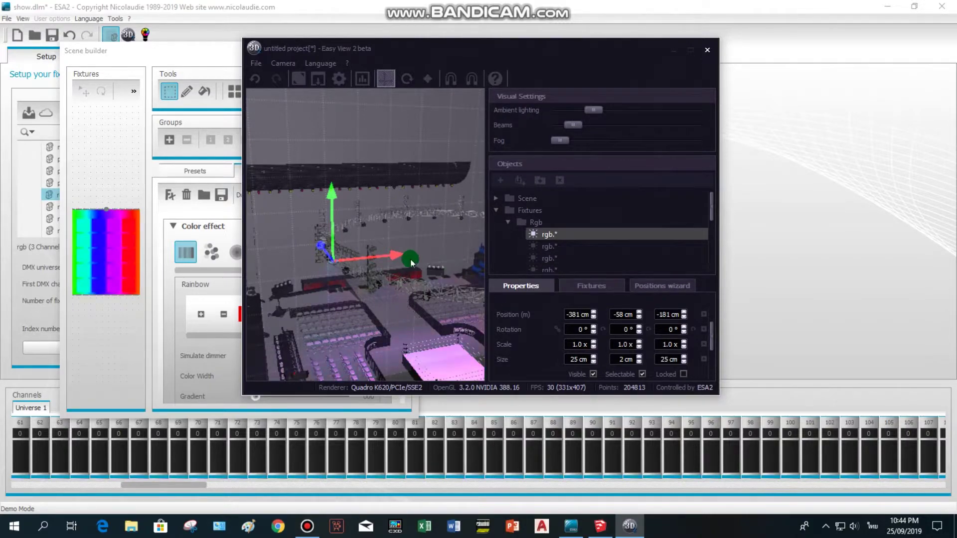
mouse_move(384, 296)
right_down()
mouse_move(428, 290)
mouse_move(469, 269)
mouse_move(384, 294)
right_up()
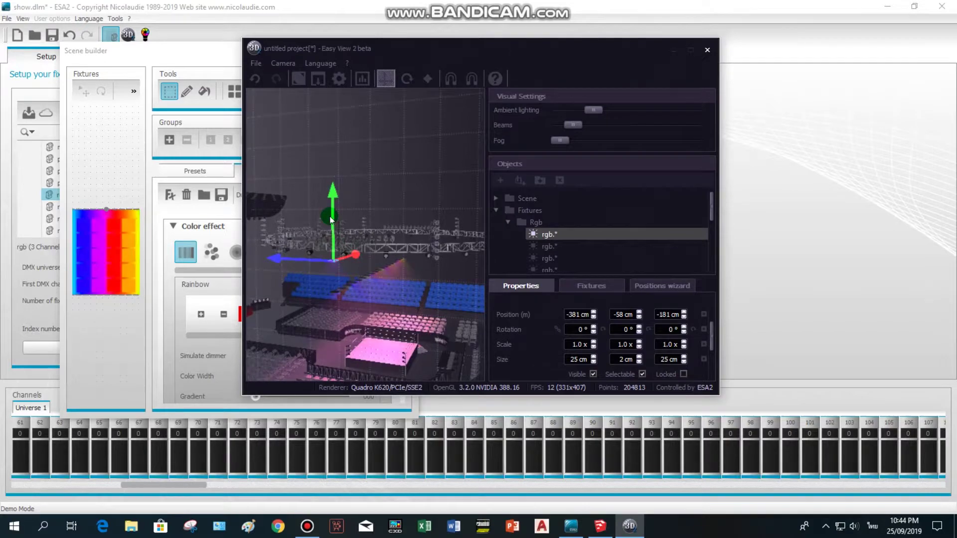
drag(333, 216, 333, 207)
right_drag(373, 319, 370, 318)
right_drag(364, 234, 383, 268)
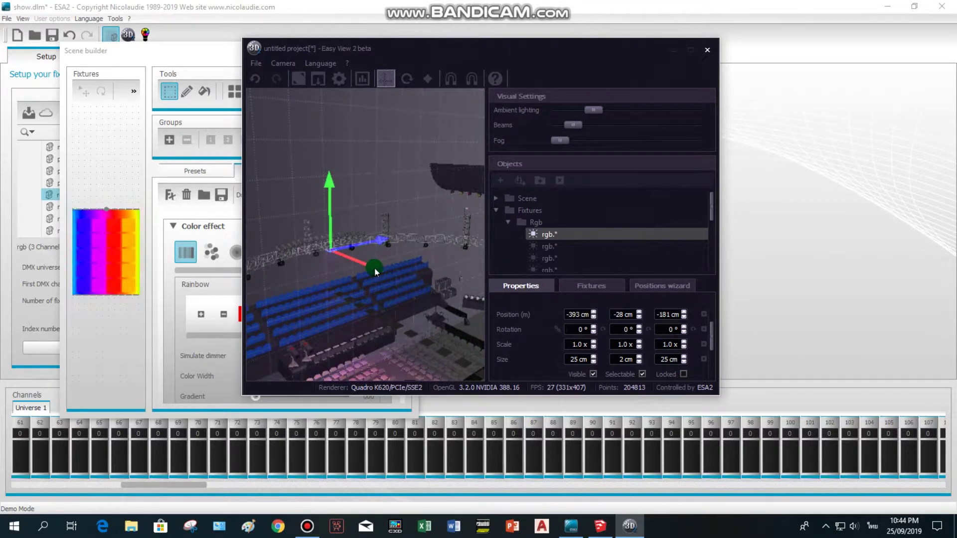
Raise the second rgb fixture to about -59 cm on Y and shift it along the truss to about -258 cm on Z
click(547, 246)
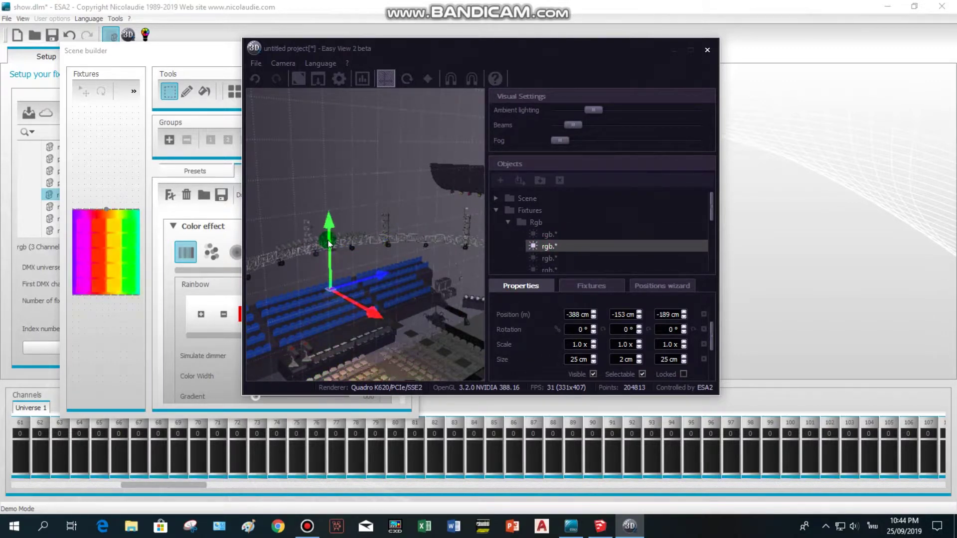
drag(330, 238, 329, 233)
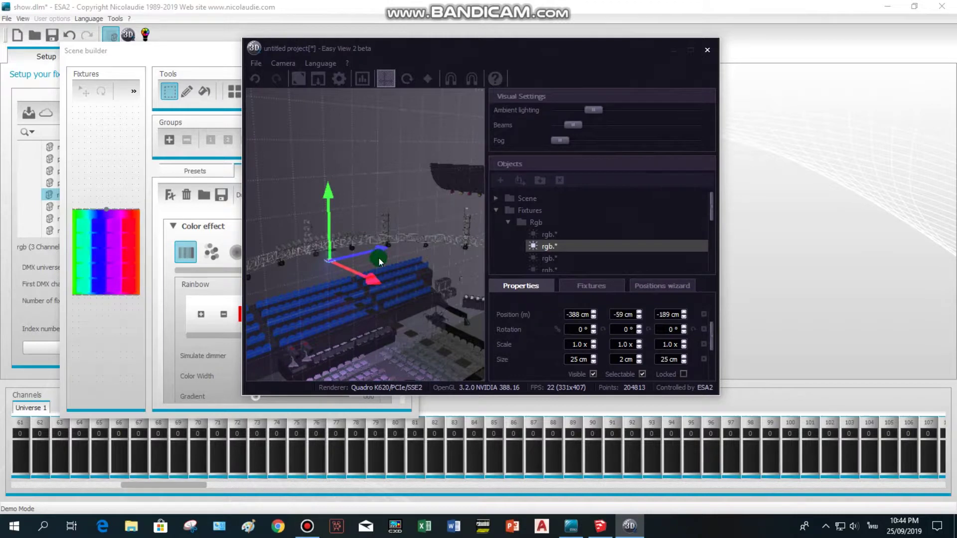
drag(385, 253, 332, 277)
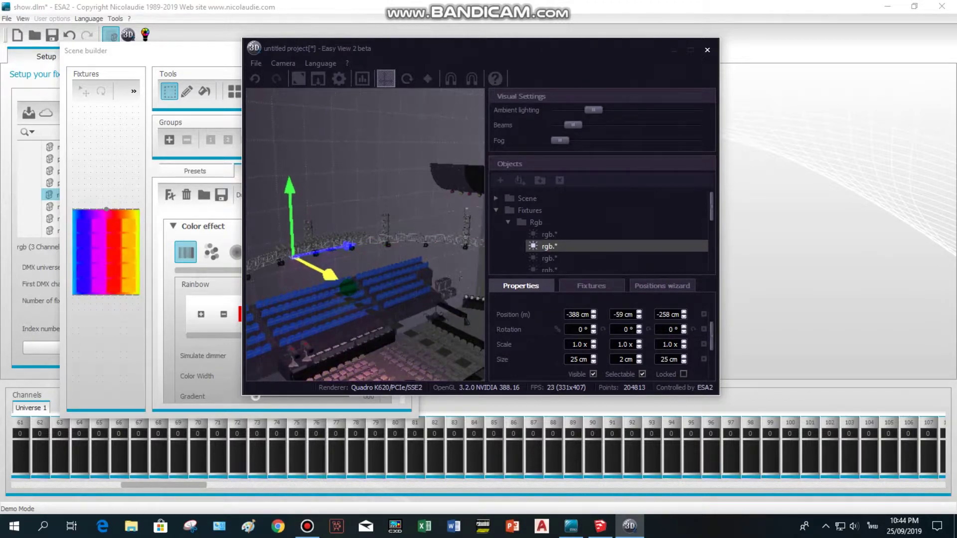
Adjust the second rgb fixture's position to about X -398 cm and Y -40 cm
click(548, 258)
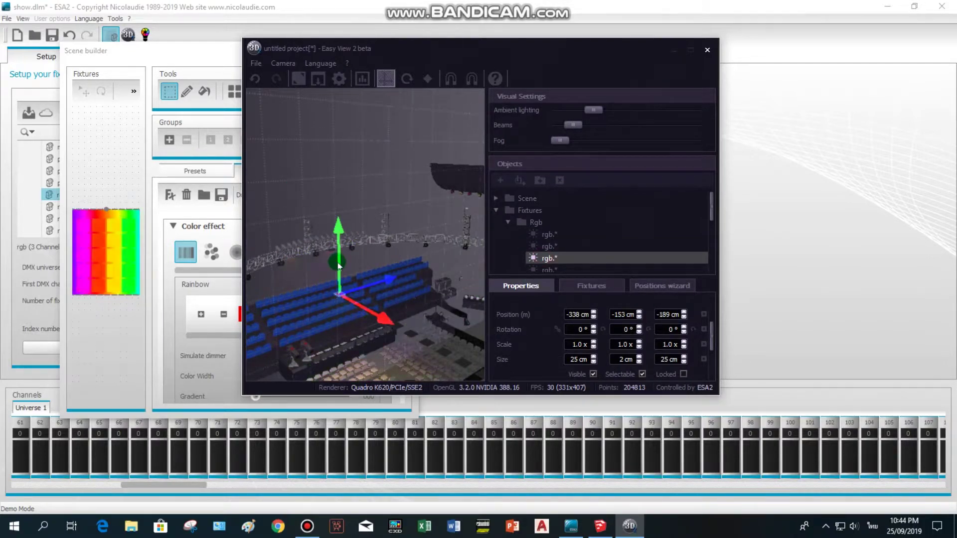
drag(337, 265, 344, 263)
click(548, 246)
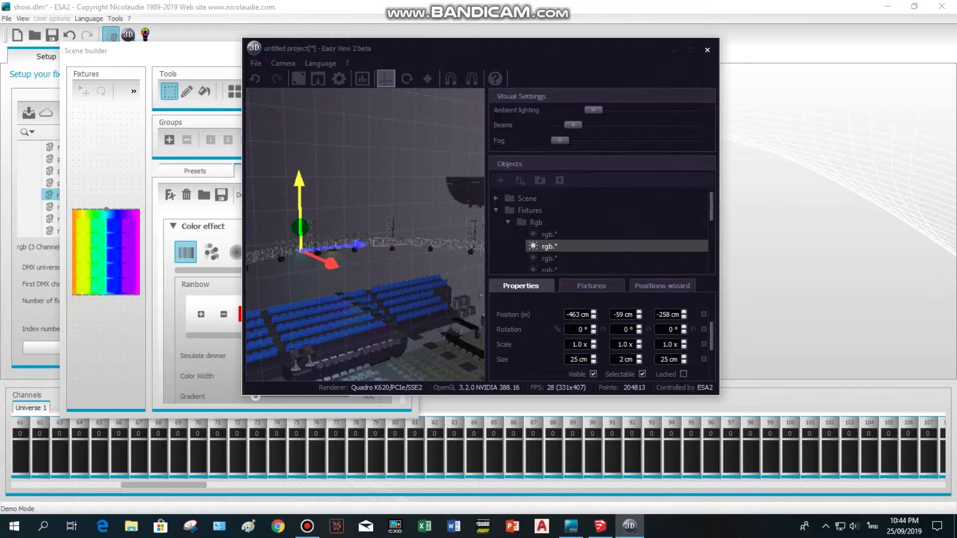
right_drag(303, 298, 302, 297)
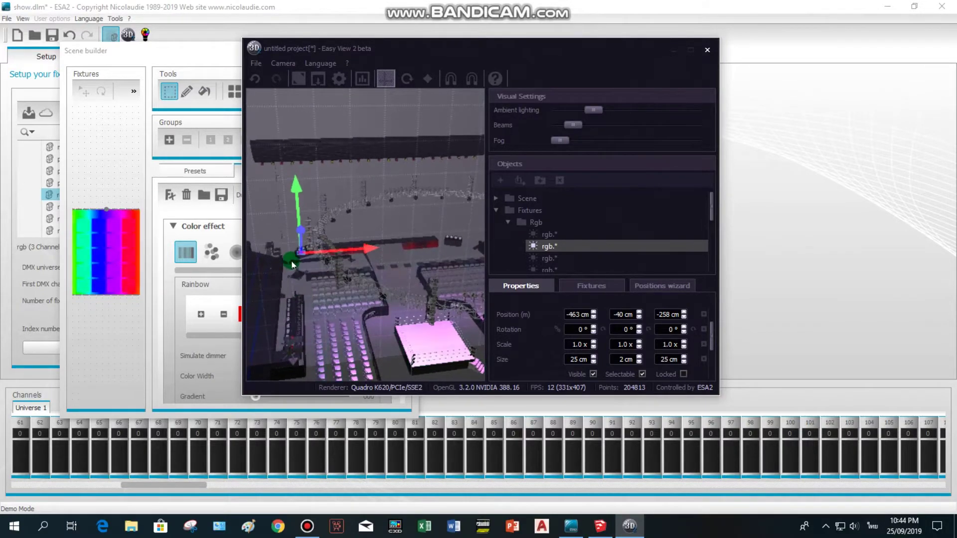
drag(372, 250, 391, 249)
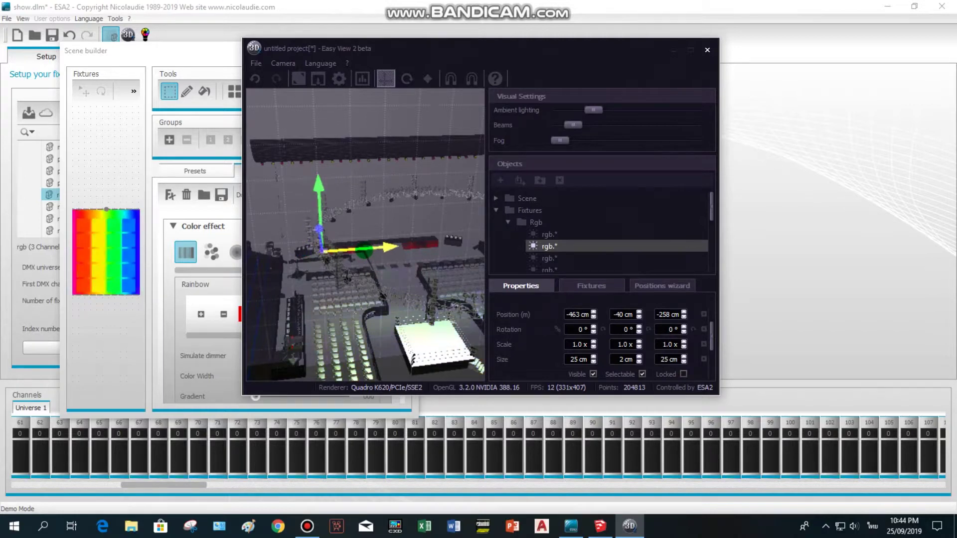
Move the third rgb fixture onto the circular truss, to about X -391 cm, Y -35 cm and Z -388 cm
click(569, 260)
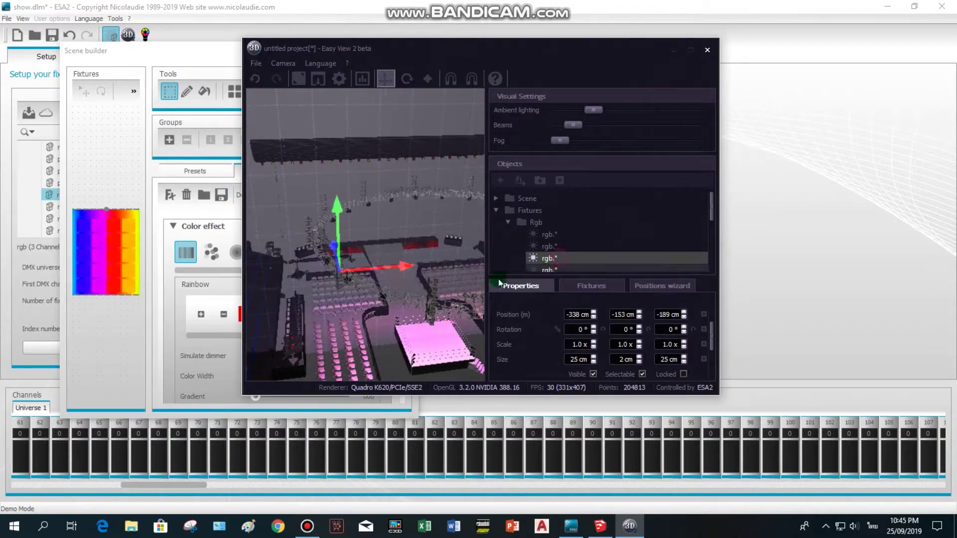
right_drag(338, 282, 335, 282)
drag(302, 288, 338, 238)
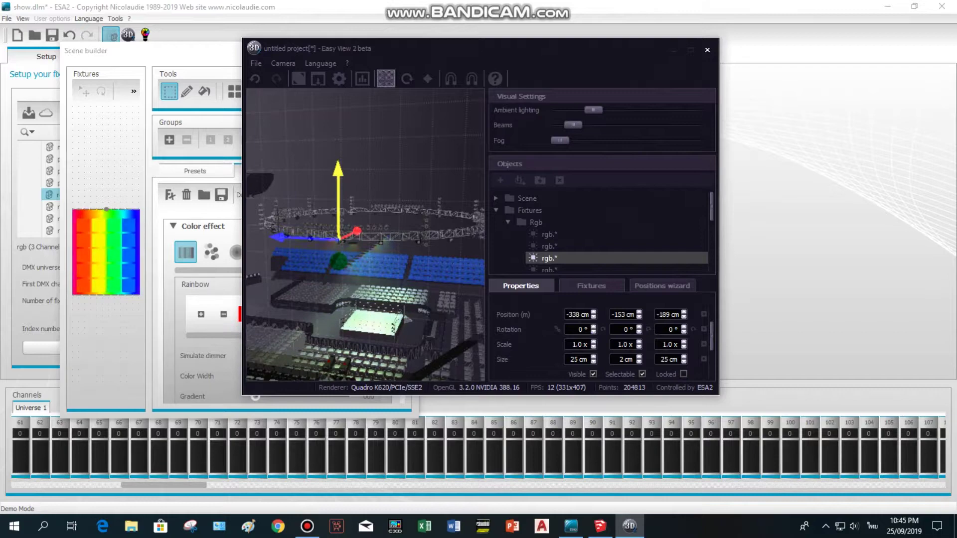
drag(280, 237, 362, 248)
drag(459, 269, 459, 291)
drag(390, 284, 391, 290)
mouse_move(390, 289)
right_down()
mouse_move(359, 175)
mouse_move(384, 189)
right_up()
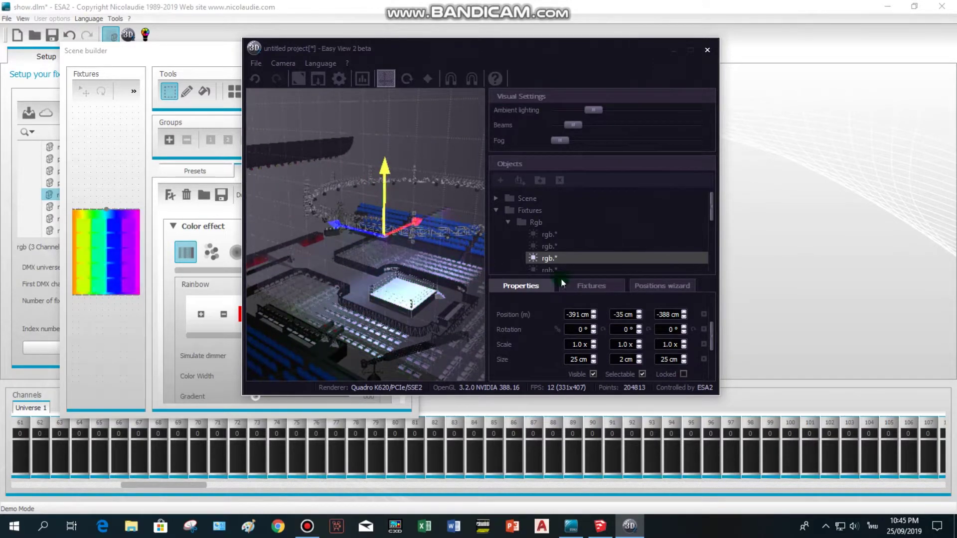
Fine-tune the second rgb fixture on the truss to about X -412 cm and Y -33 cm
click(544, 246)
mouse_move(368, 226)
right_down()
mouse_move(306, 234)
mouse_move(431, 247)
right_up()
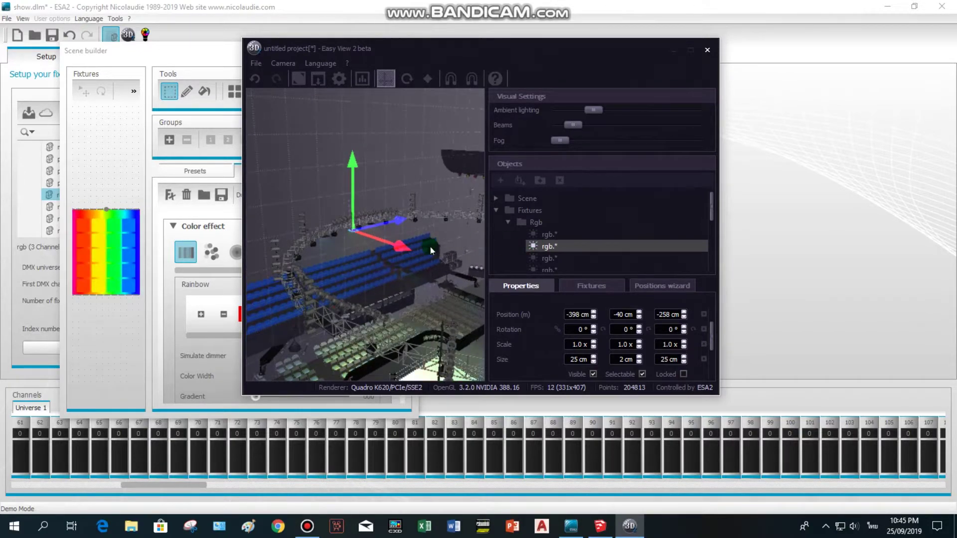
drag(403, 247, 400, 246)
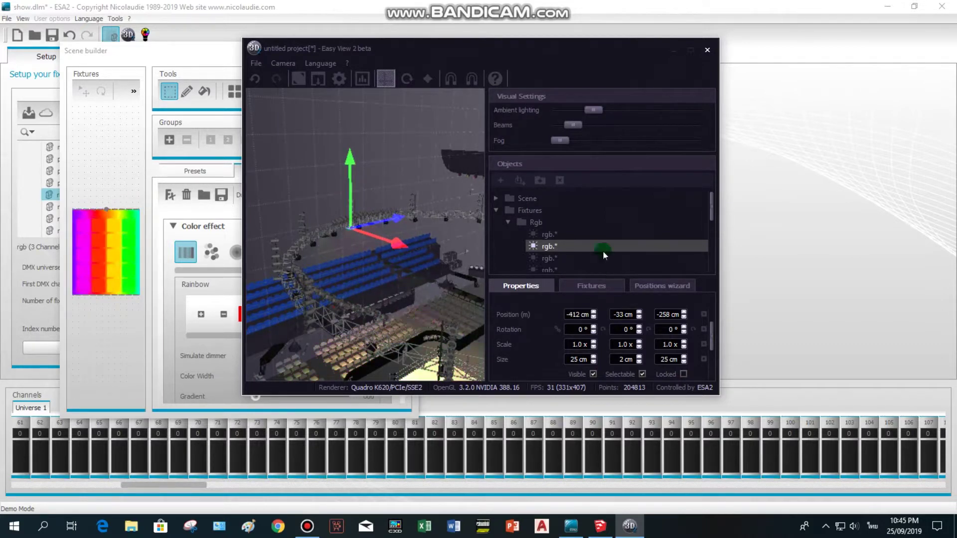
Move the fourth rgb fixture onto the truss, to about X -293 cm, Y -28 cm and Z -551 cm, then deselect it
click(551, 269)
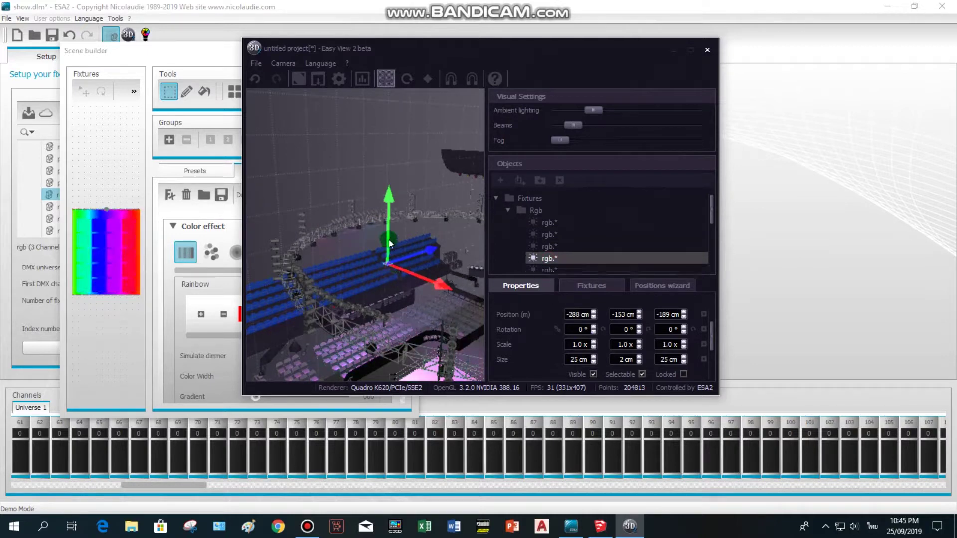
drag(388, 238, 332, 246)
drag(448, 259, 447, 259)
drag(302, 251, 283, 238)
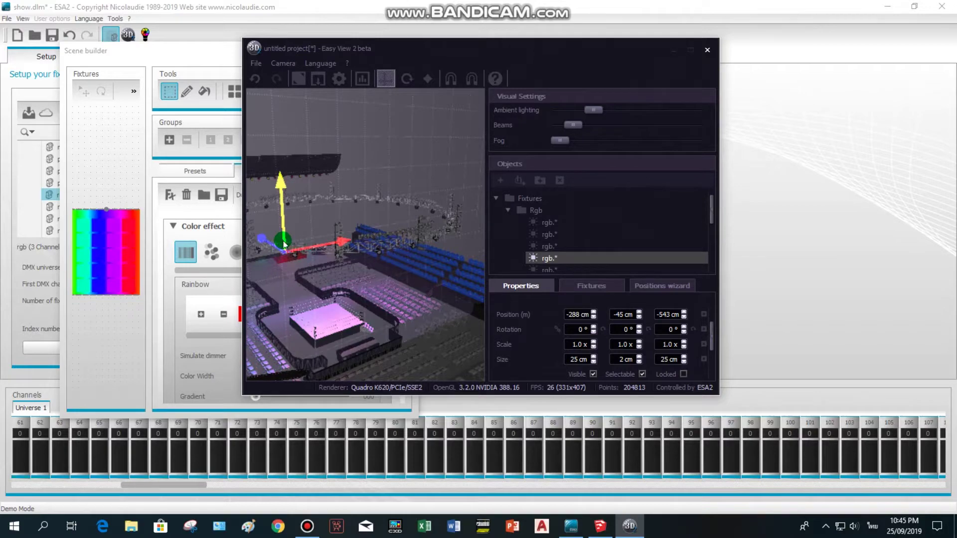
right_drag(343, 255, 455, 255)
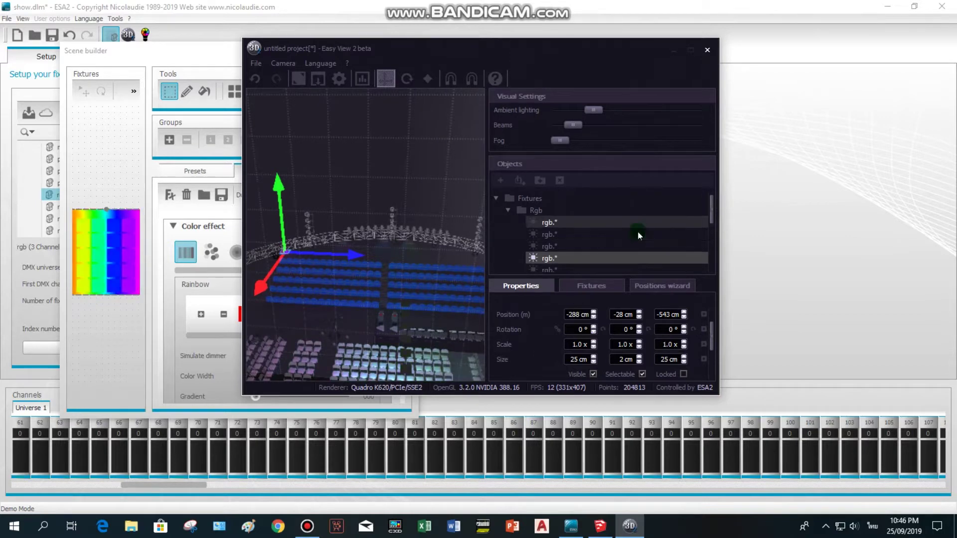
mouse_move(287, 253)
mouse_down()
mouse_move(296, 253)
mouse_move(284, 253)
mouse_up()
right_drag(316, 307, 271, 244)
click(271, 243)
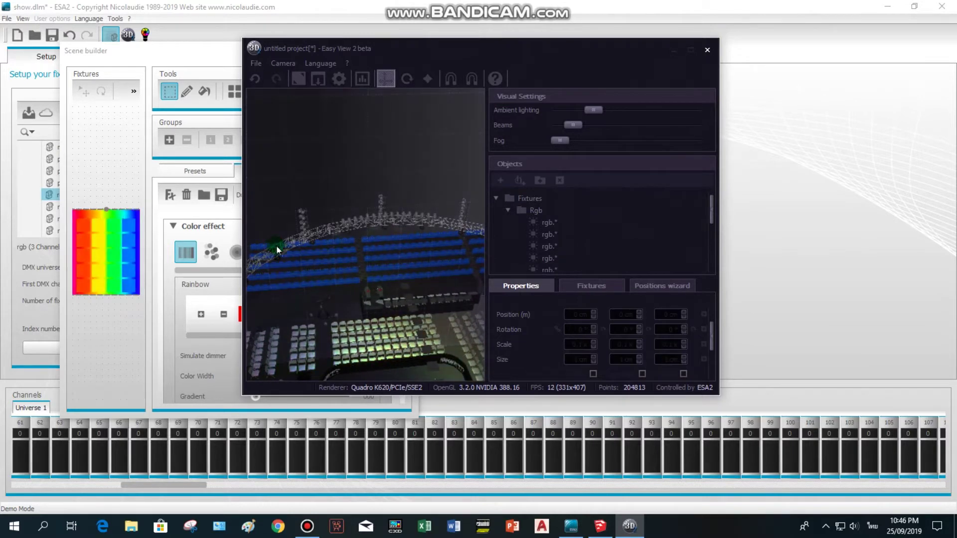
Try rotating the fourth rgb fixture around the Z axis in 45° increments and inspect it from below the truss
click(548, 259)
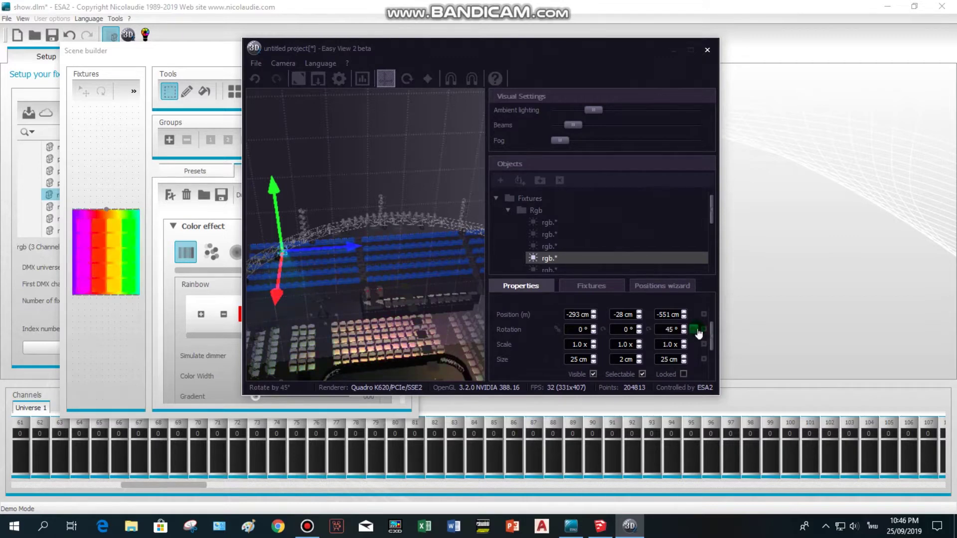
click(697, 331)
click(697, 331)
click(697, 331)
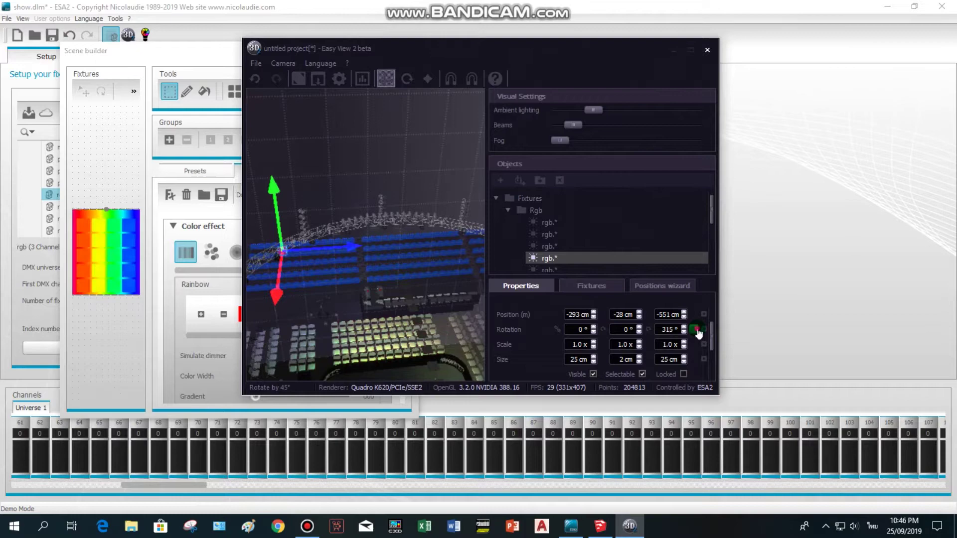
right_drag(287, 278, 287, 219)
drag(288, 275, 290, 277)
right_drag(290, 278, 288, 278)
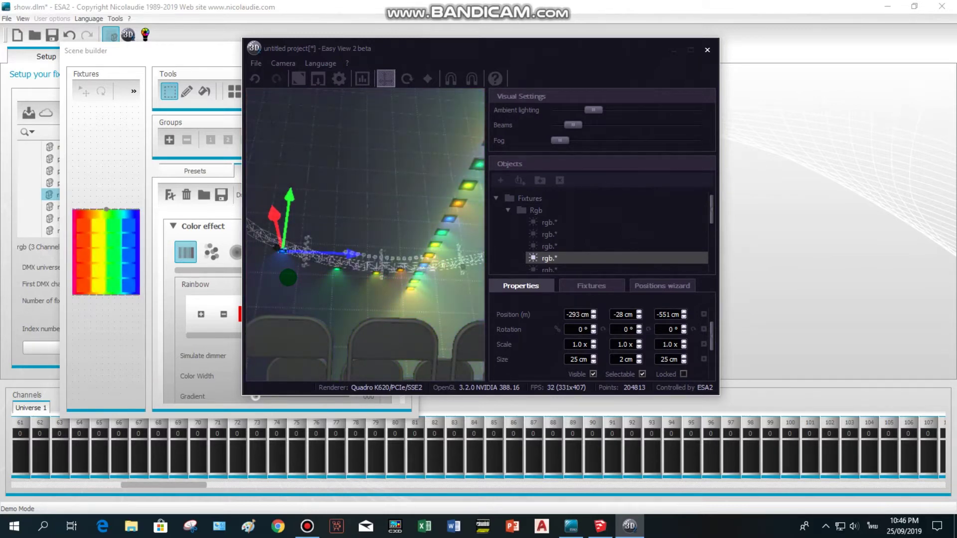
right_drag(288, 278, 288, 277)
drag(288, 277, 288, 277)
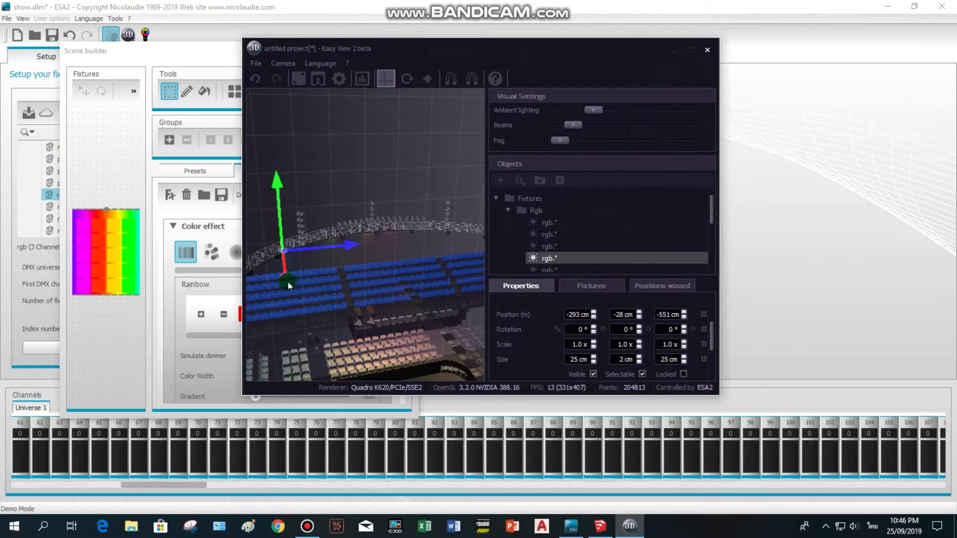
Shift the fifth rgb fixture along the Z axis to about -647 cm
click(548, 258)
click(550, 269)
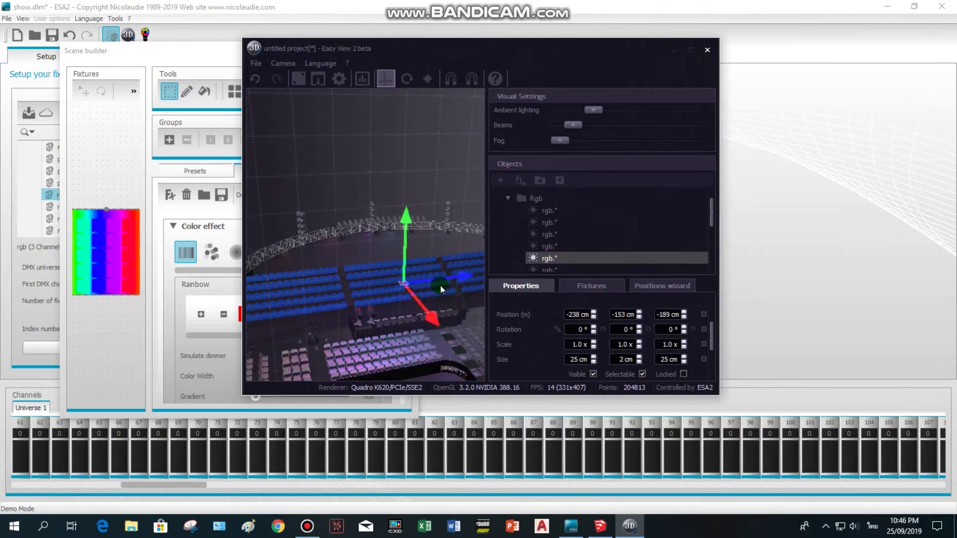
drag(461, 275, 459, 276)
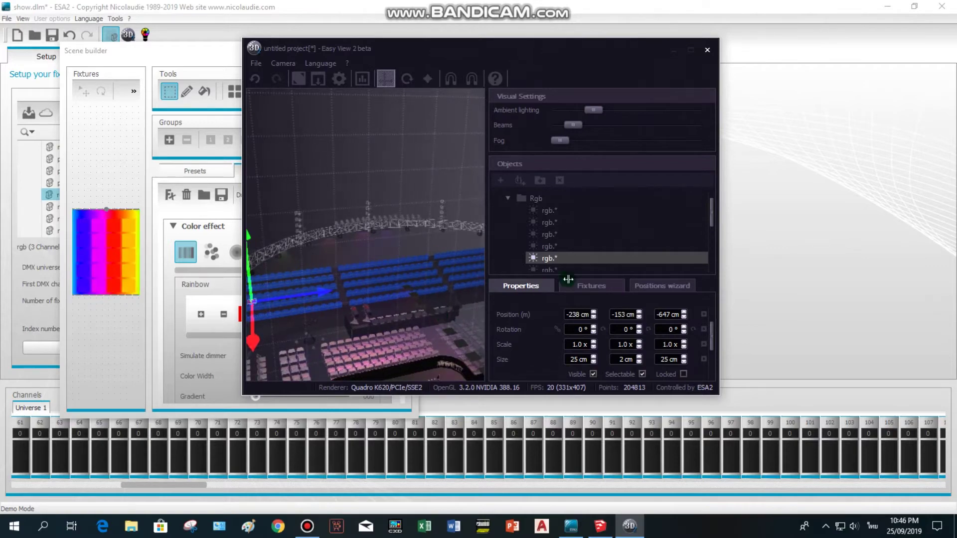
Switch the 3D visualizer to the four-view layout and maximize its window
click(391, 279)
click(503, 285)
double_click(437, 285)
click(305, 195)
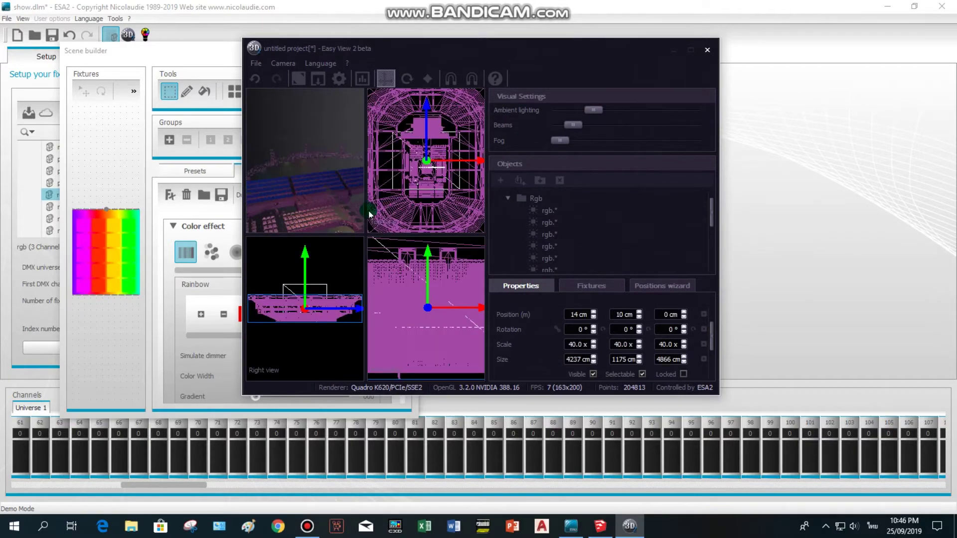
click(691, 50)
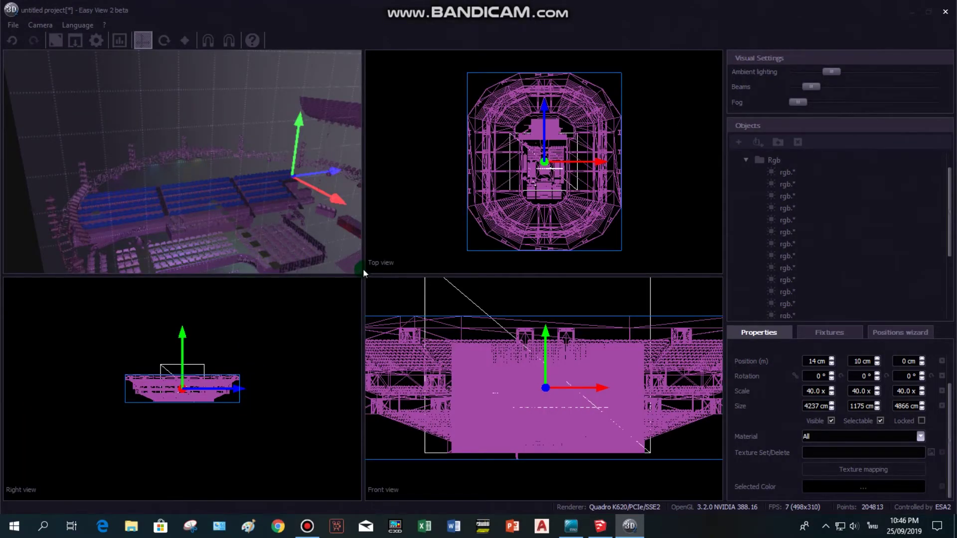
Select the fifth rgb fixture and raise it along the Y axis to about -82 cm
click(791, 209)
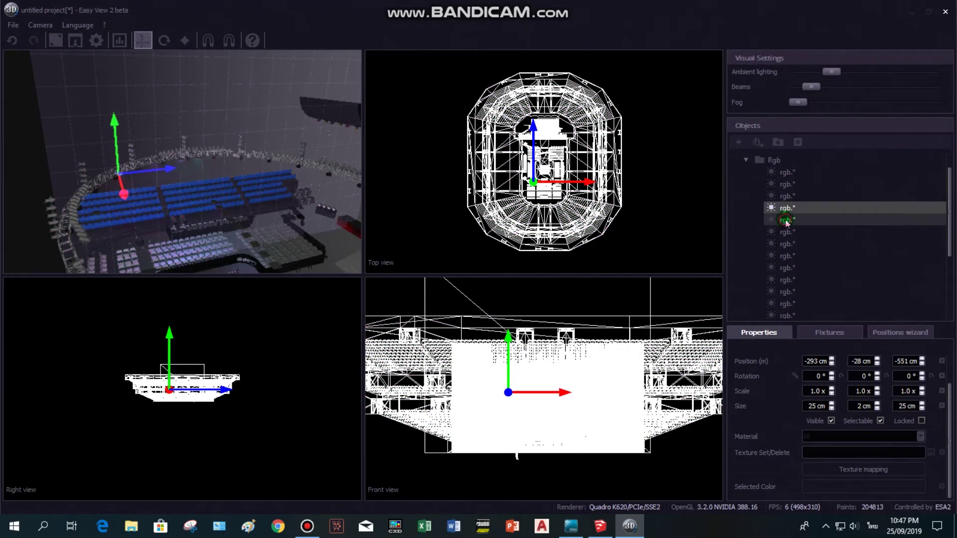
click(785, 221)
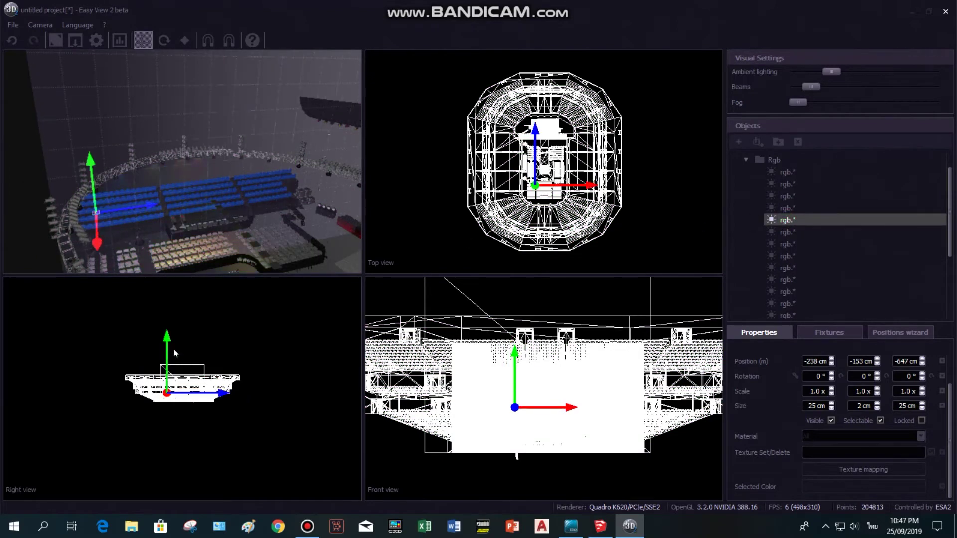
drag(167, 340, 167, 339)
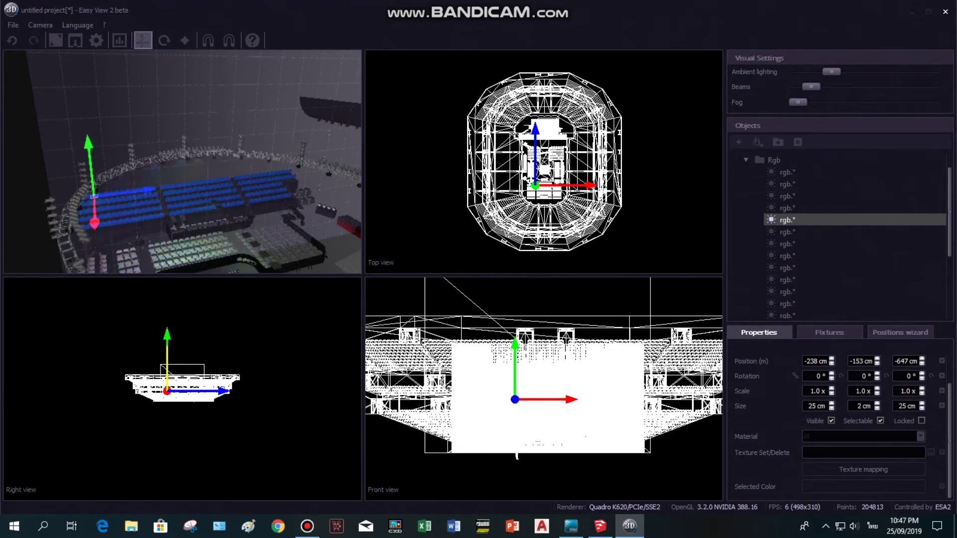
drag(167, 345, 167, 343)
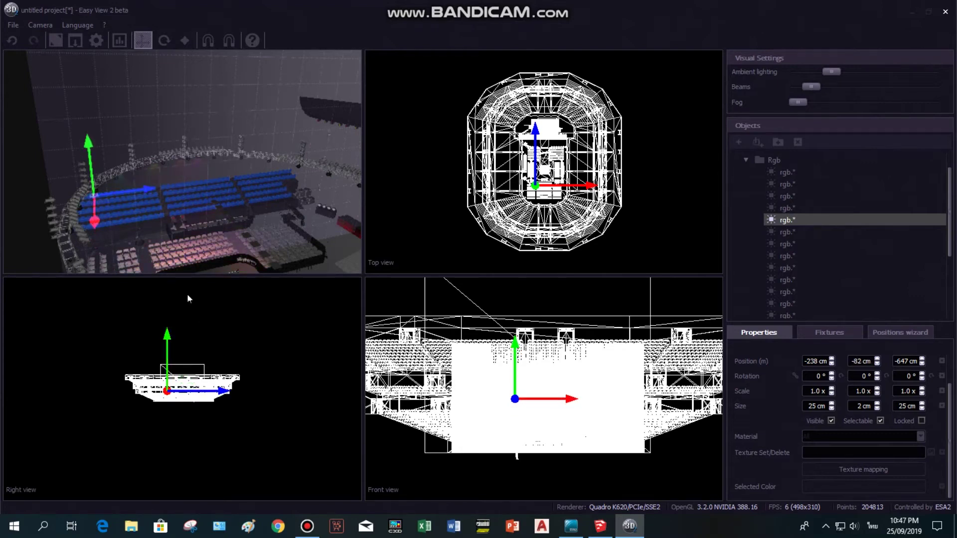
Shift the fifth rgb fixture along the Z axis to about -573 cm, checking its position against the circular truss
mouse_move(212, 390)
mouse_down()
mouse_move(221, 390)
mouse_move(209, 382)
mouse_up()
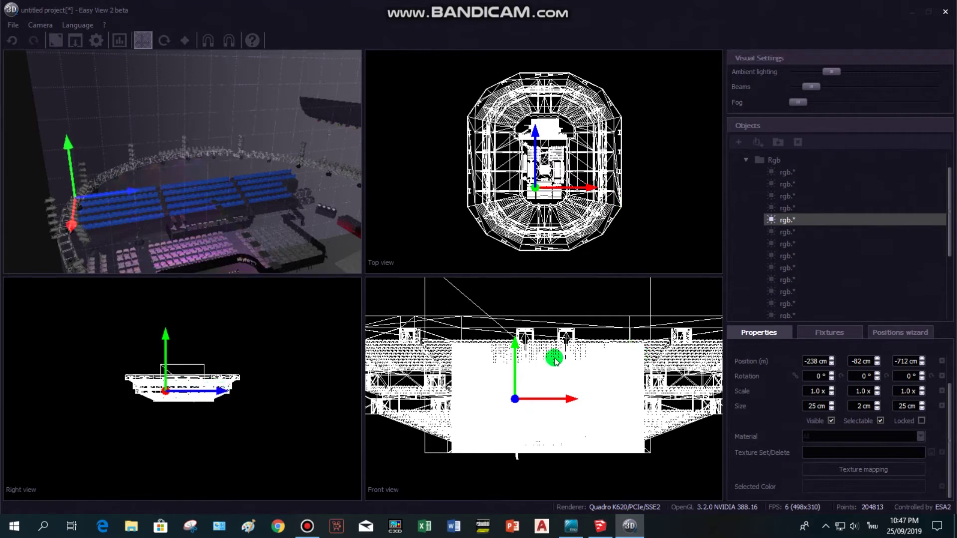
drag(233, 248, 139, 227)
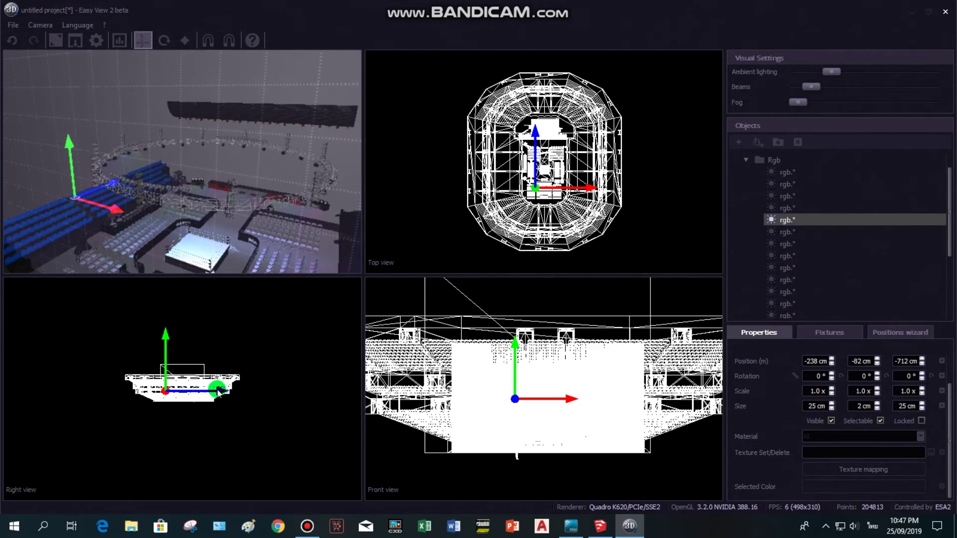
drag(218, 388, 216, 388)
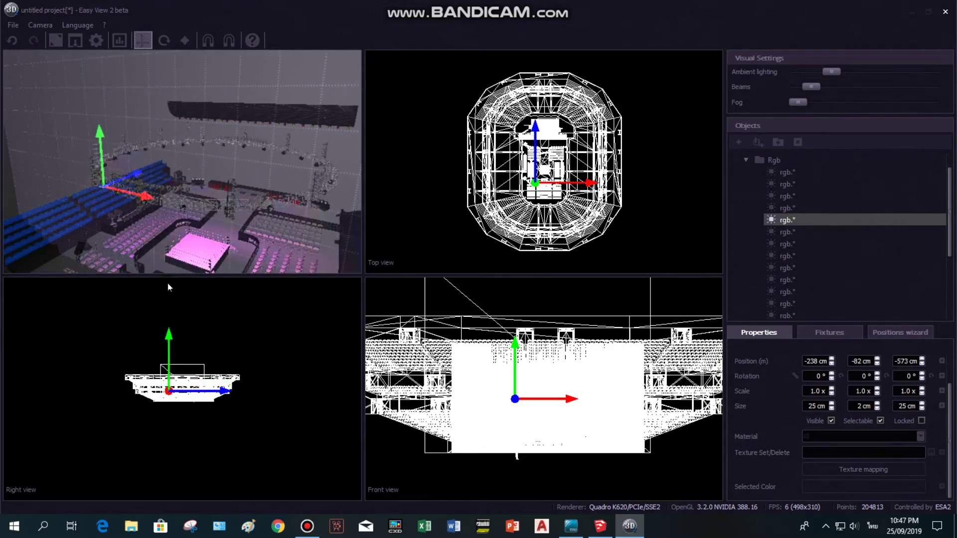
Raise the fifth rgb fixture to about -19 cm on the Y axis and inspect its placement from around the truss
drag(106, 240, 170, 261)
drag(169, 341, 169, 336)
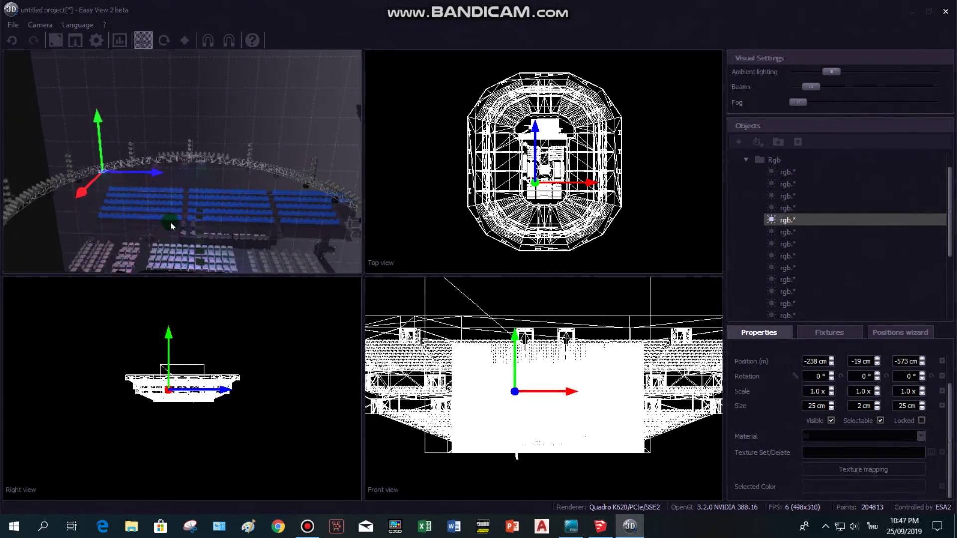
drag(170, 203, 1, 156)
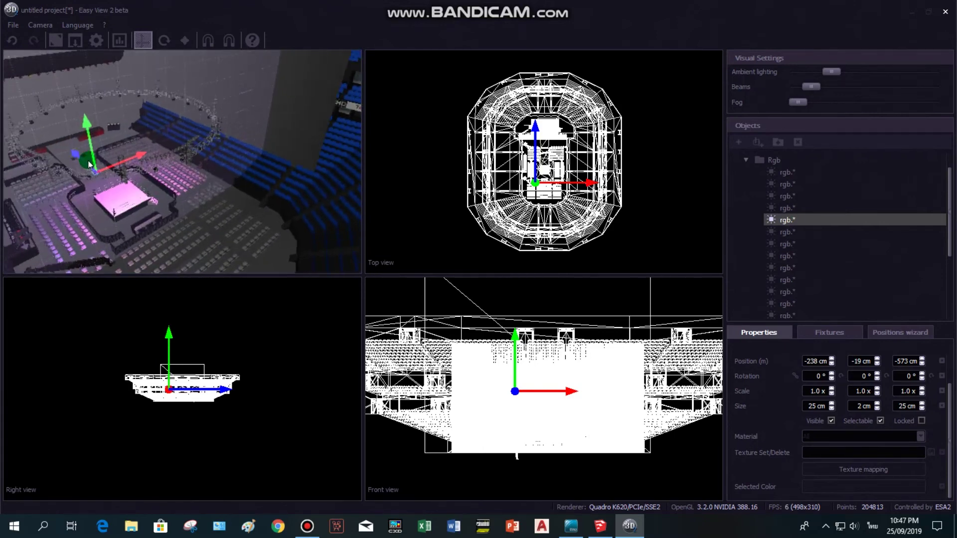
drag(84, 169, 279, 270)
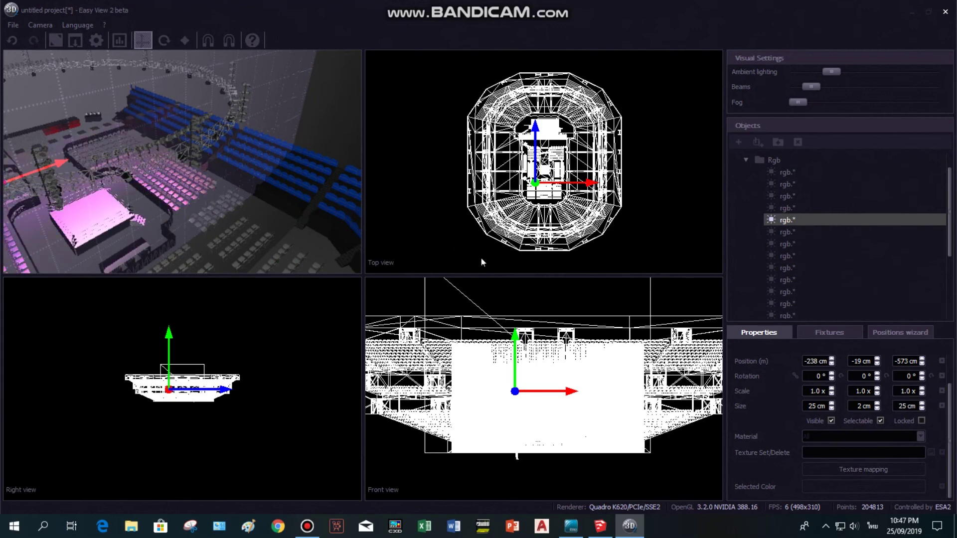
scroll(477, 256, down, 1)
scroll(244, 222, down, 2)
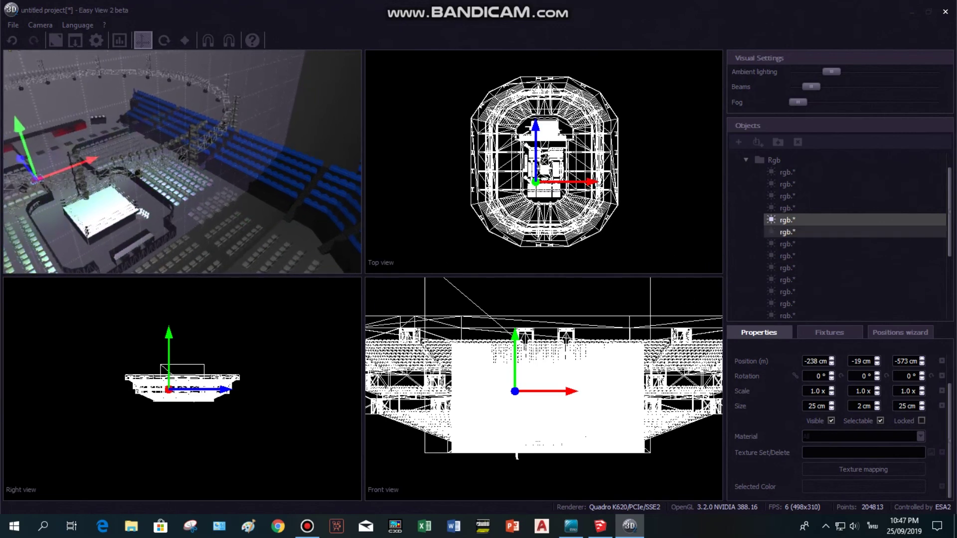